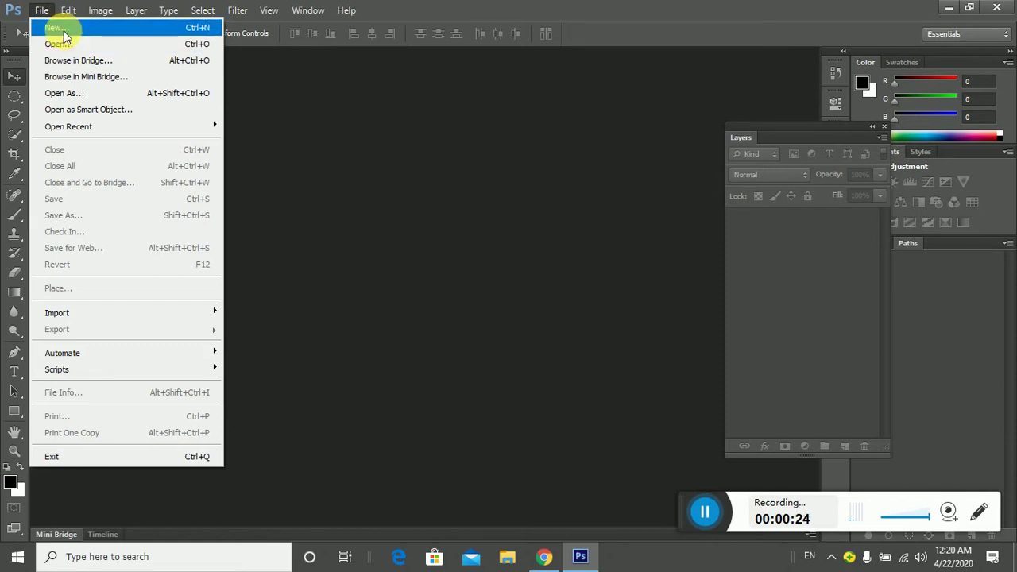
# Create a new document with the International Paper preset at A4 size, 300 pixels/inch resolution and RGB Color mode
pyautogui.click(55, 27)
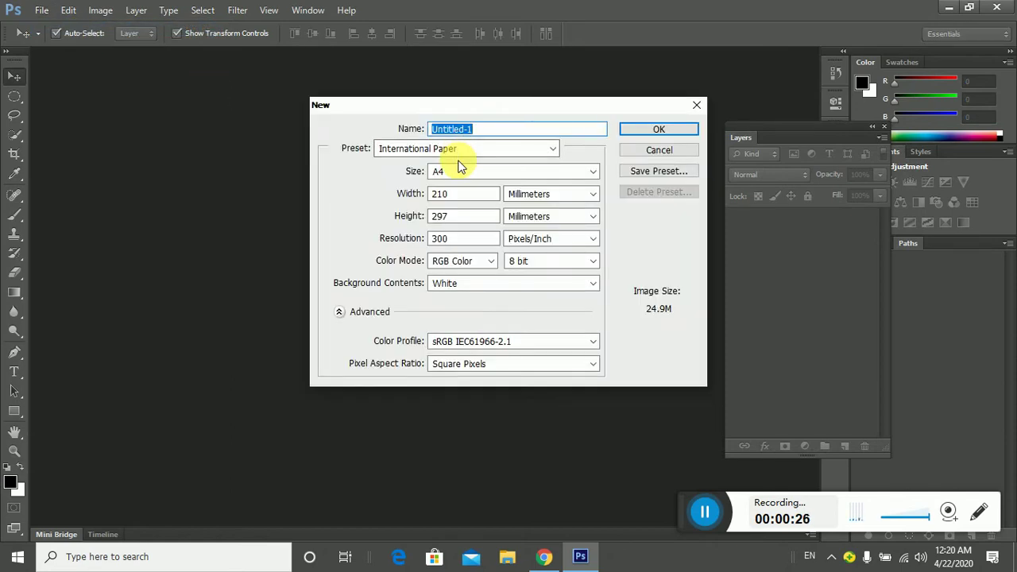
pyautogui.click(552, 151)
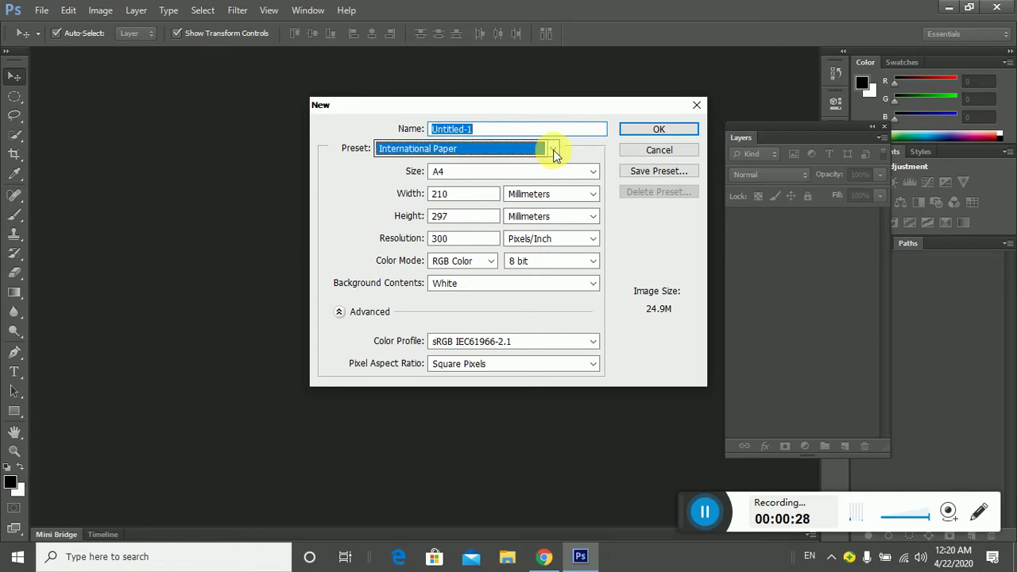
pyautogui.click(431, 224)
pyautogui.click(473, 150)
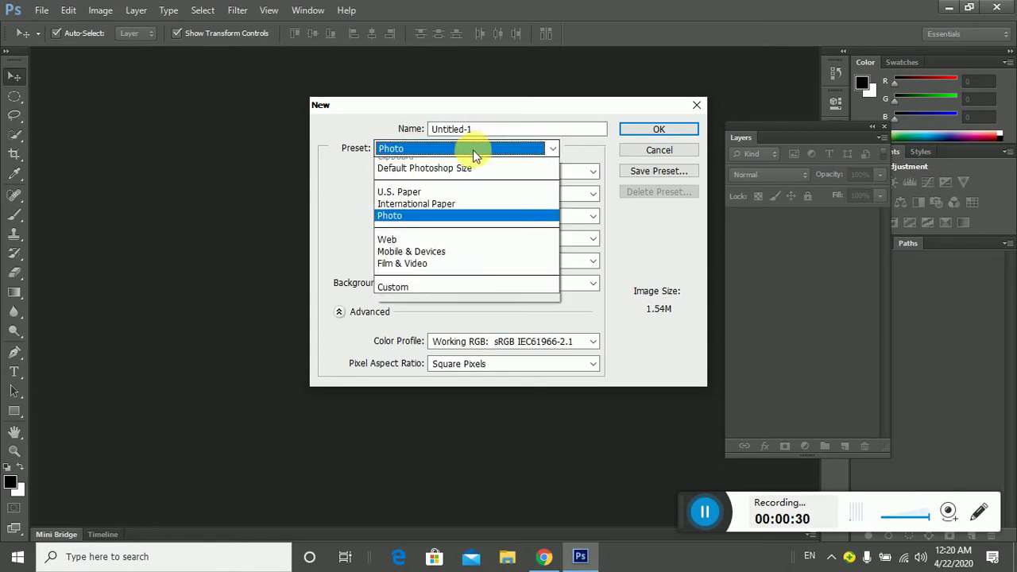
pyautogui.click(448, 214)
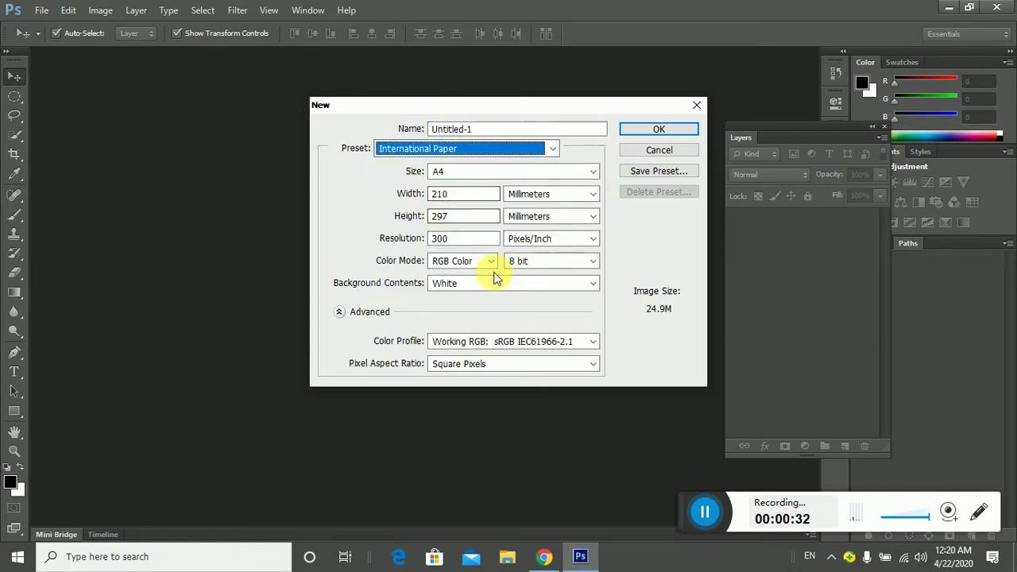
pyautogui.click(456, 261)
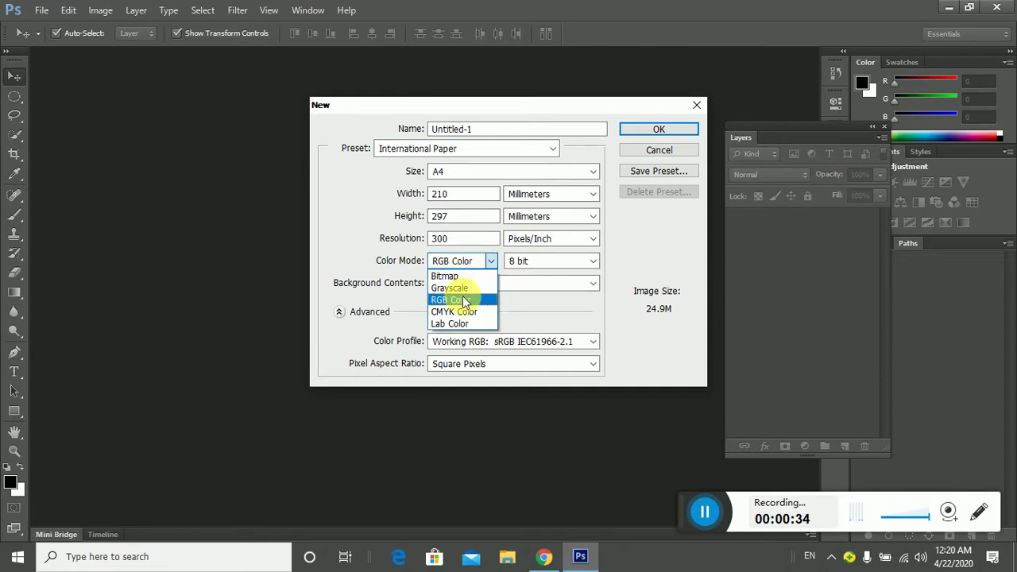
pyautogui.click(461, 299)
pyautogui.click(399, 237)
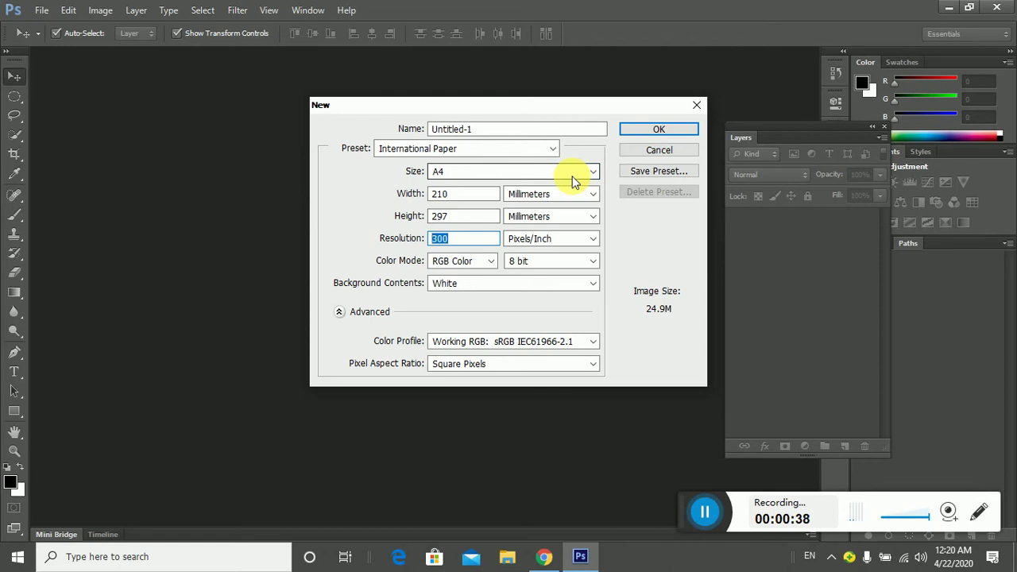
pyautogui.click(637, 130)
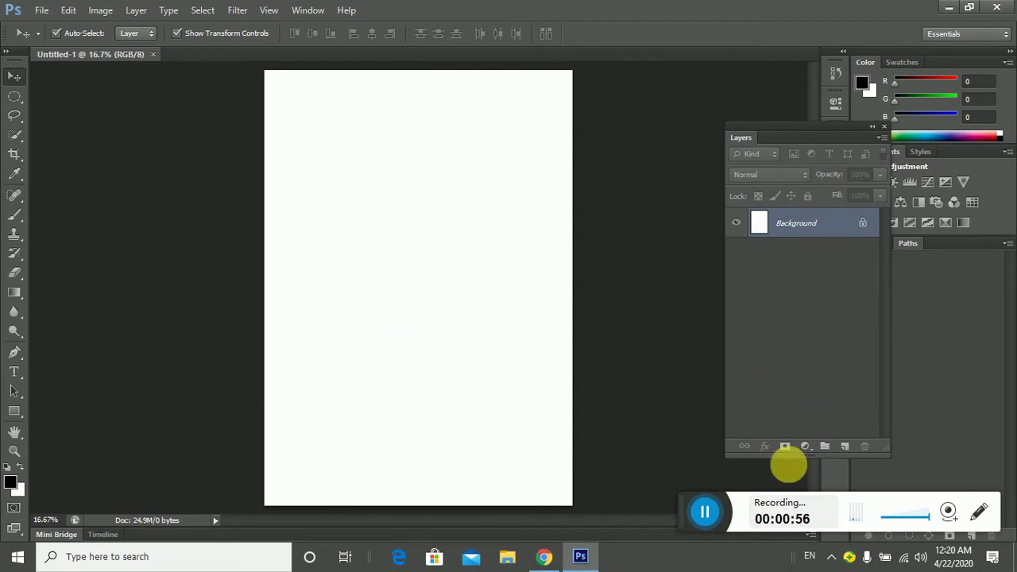
pyautogui.moveTo(686, 506); pyautogui.dragTo(838, 524)
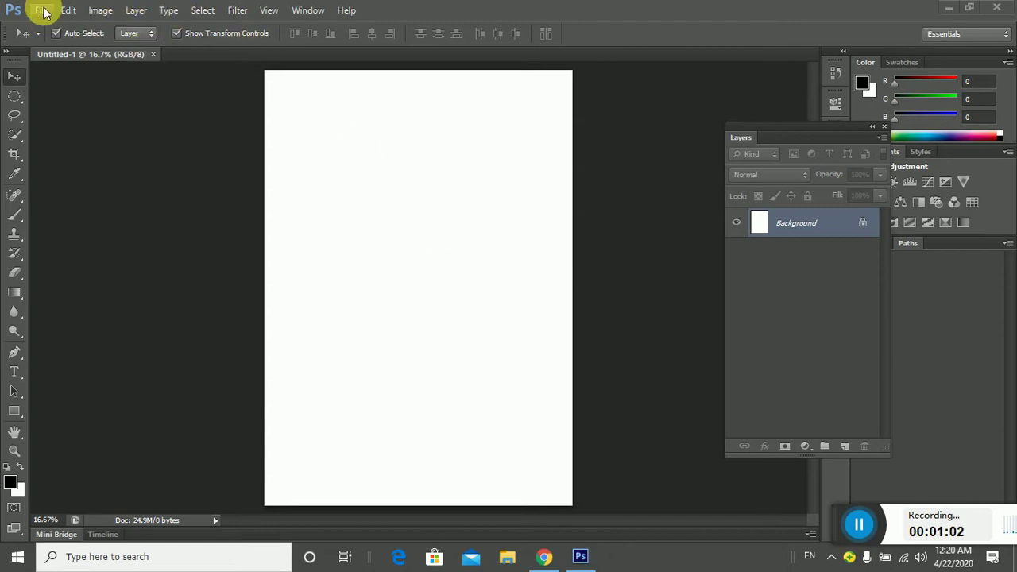
# Open the exercicse image from the layer style folder, examine its layer style examples, and close it
pyautogui.click(42, 10)
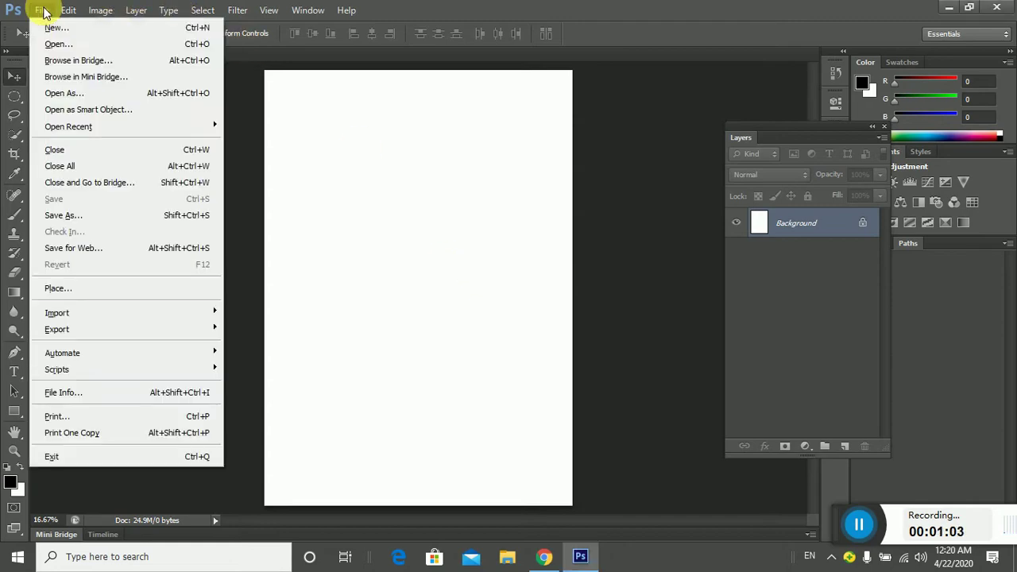
pyautogui.click(57, 44)
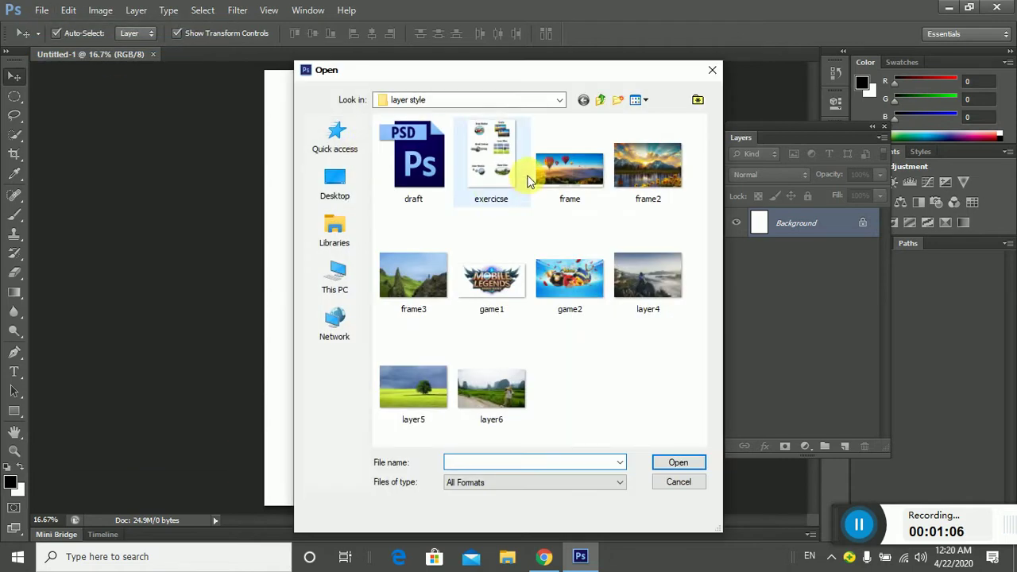
pyautogui.click(500, 173)
pyautogui.doubleClick(500, 173)
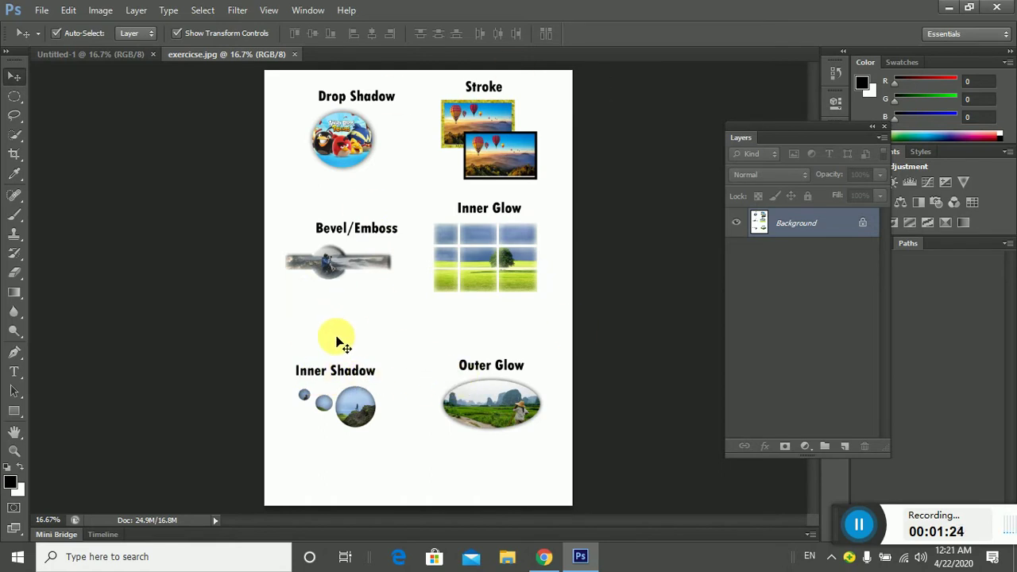
pyautogui.click(295, 55)
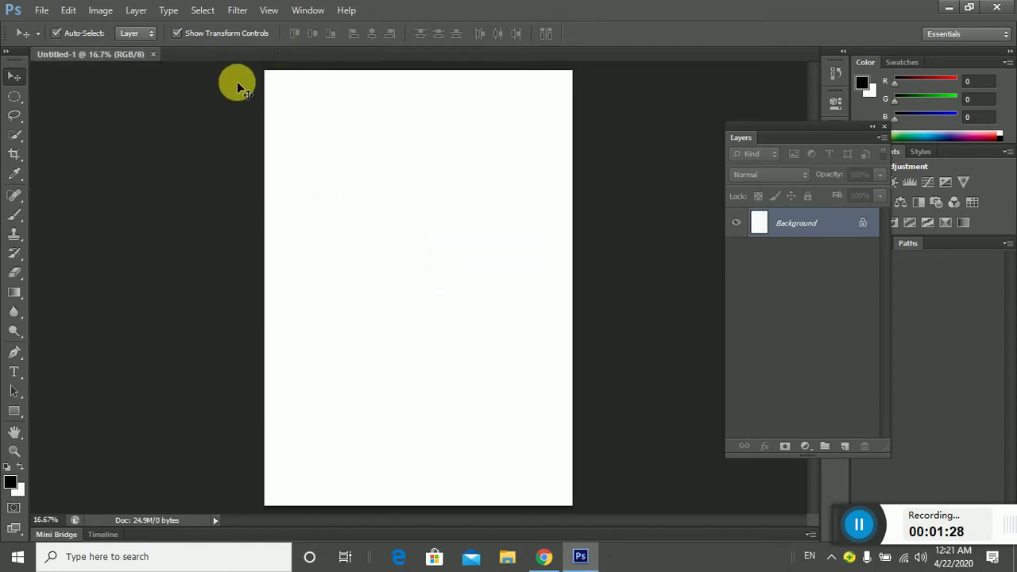
# Place the game2 image as a small picture in the page's upper-left area and rasterize its layer
pyautogui.click(41, 13)
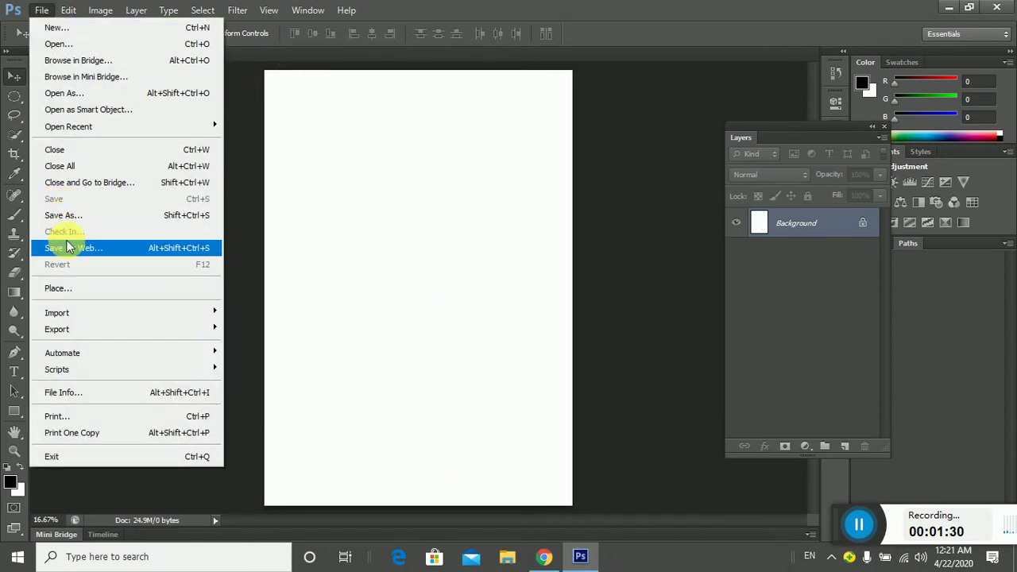
pyautogui.click(67, 289)
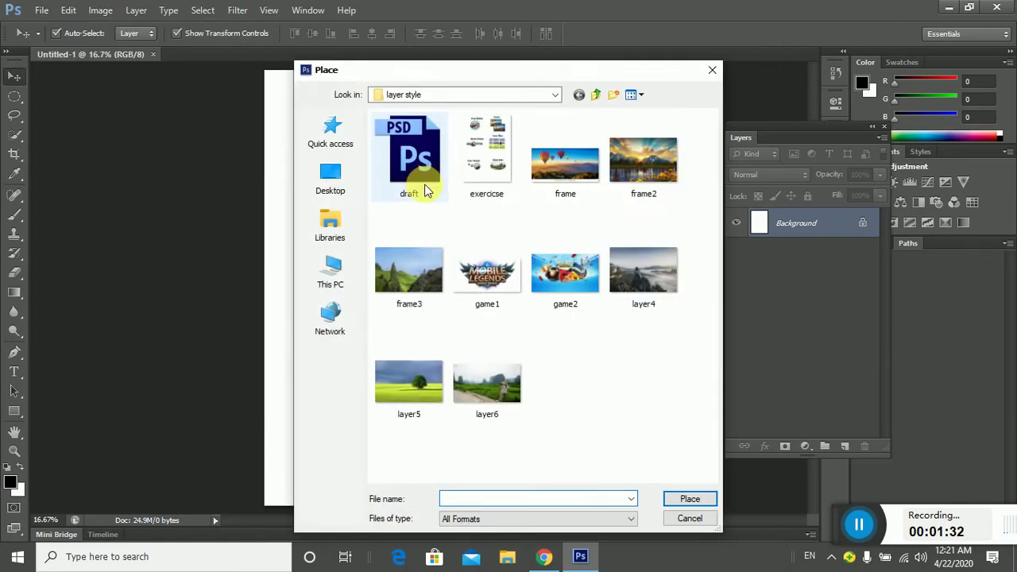
pyautogui.doubleClick(569, 273)
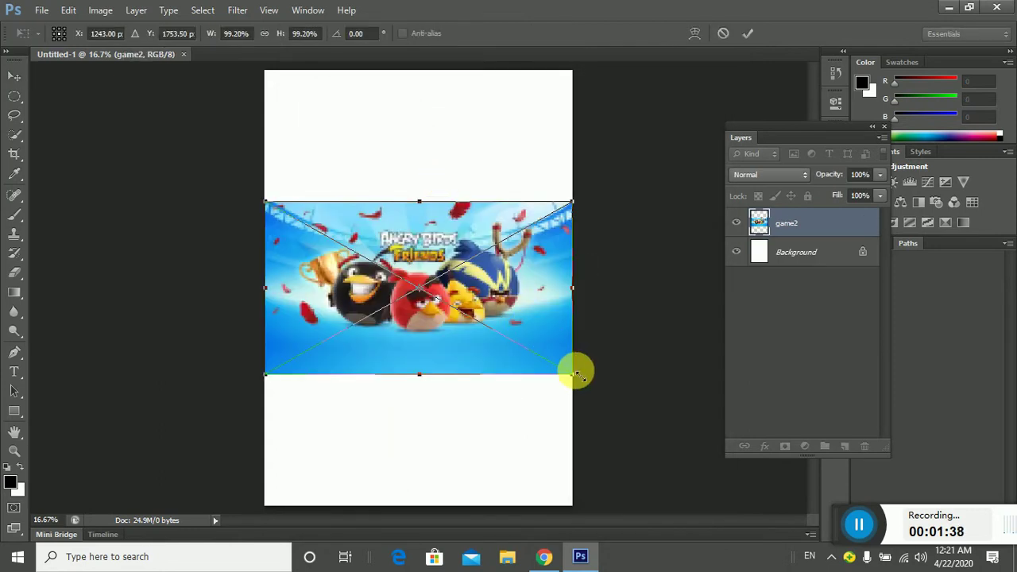
pyautogui.moveTo(578, 375); pyautogui.dragTo(361, 147)
pyautogui.click(747, 33)
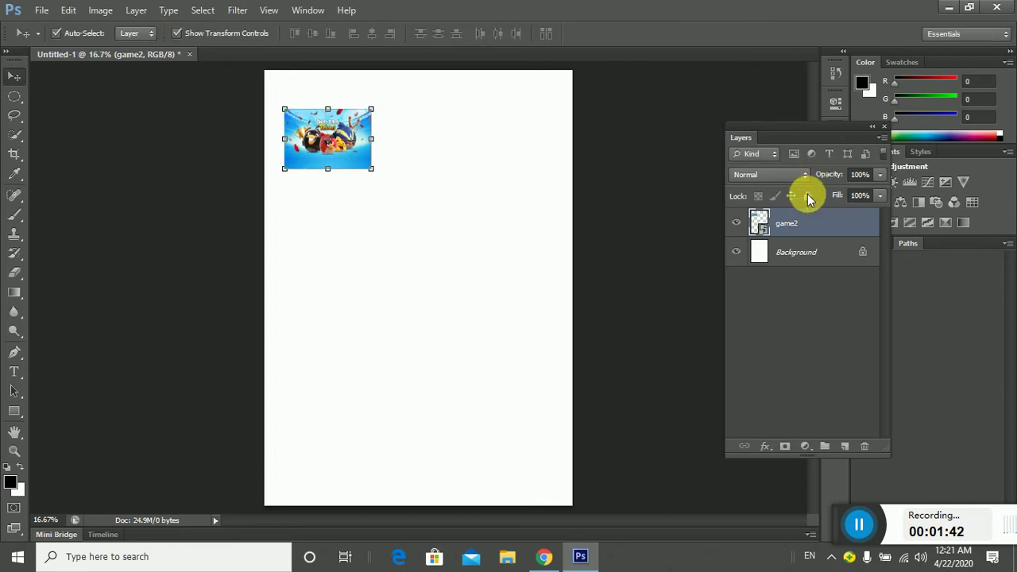
pyautogui.rightClick(802, 221)
pyautogui.click(838, 193)
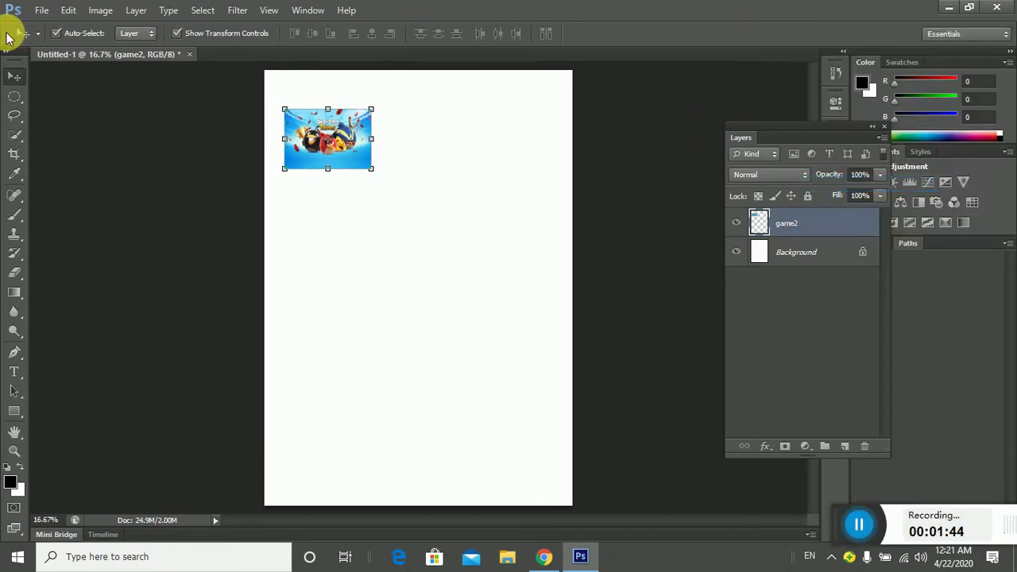
pyautogui.click(36, 10)
pyautogui.click(79, 291)
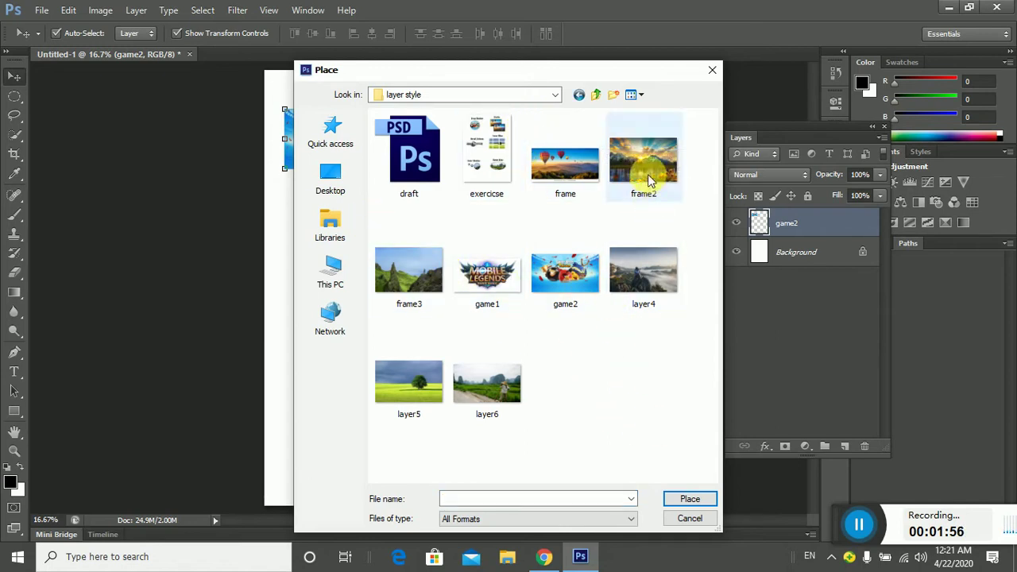
pyautogui.click(416, 270)
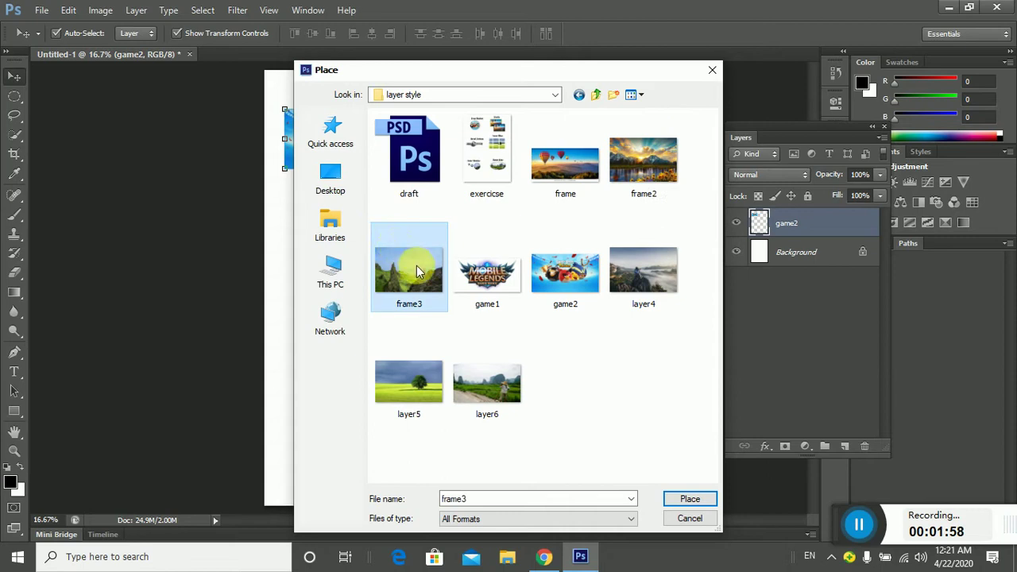
pyautogui.click(626, 280)
pyautogui.click(409, 270)
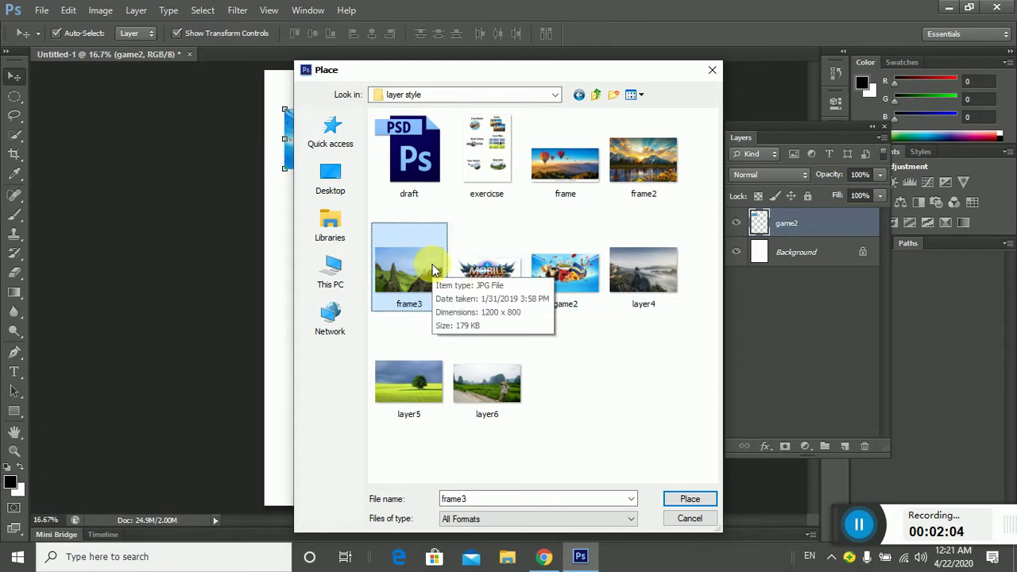
pyautogui.click(711, 77)
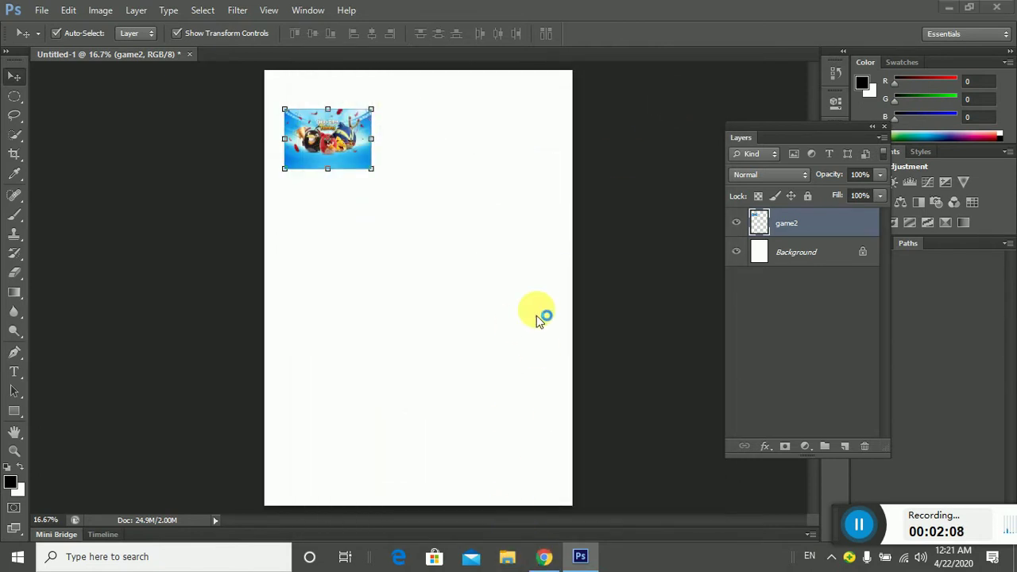
# In File Explorer, select the frame, game and layer images in Pictures > My PHotoshop Lessons > layer style and bring them into the Photoshop document
pyautogui.press('super+e')
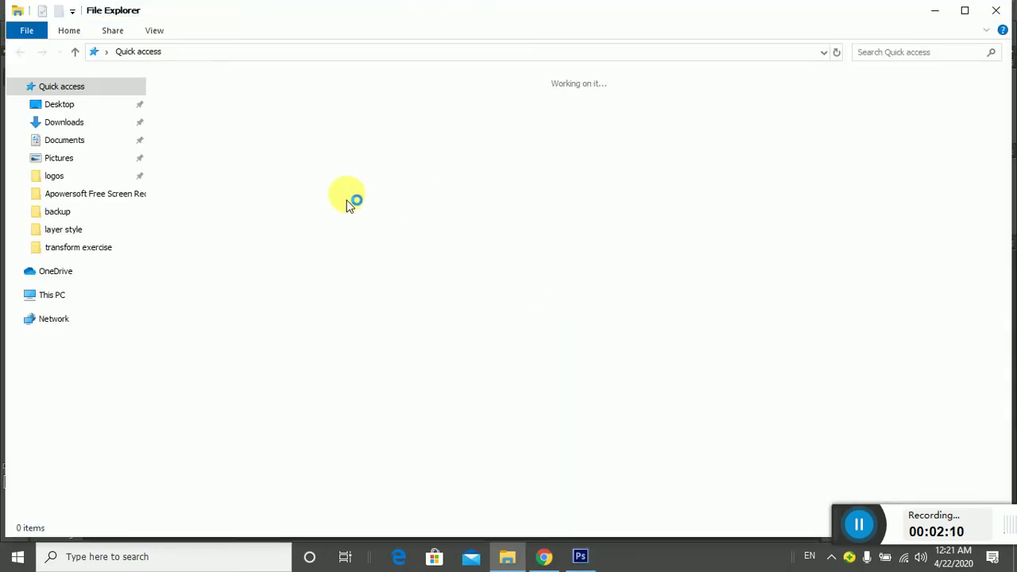
pyautogui.click(70, 158)
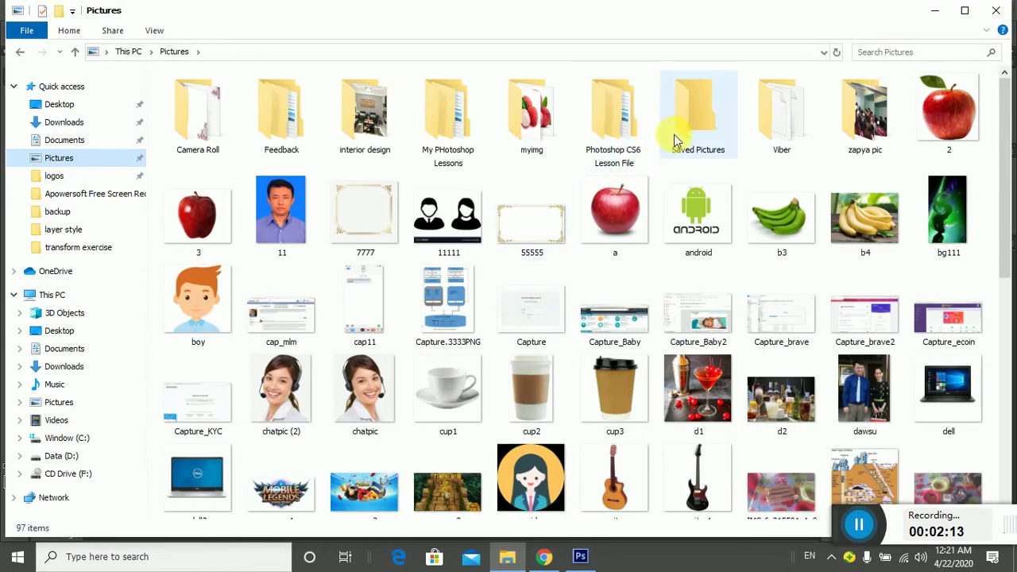
pyautogui.doubleClick(457, 155)
pyautogui.doubleClick(200, 107)
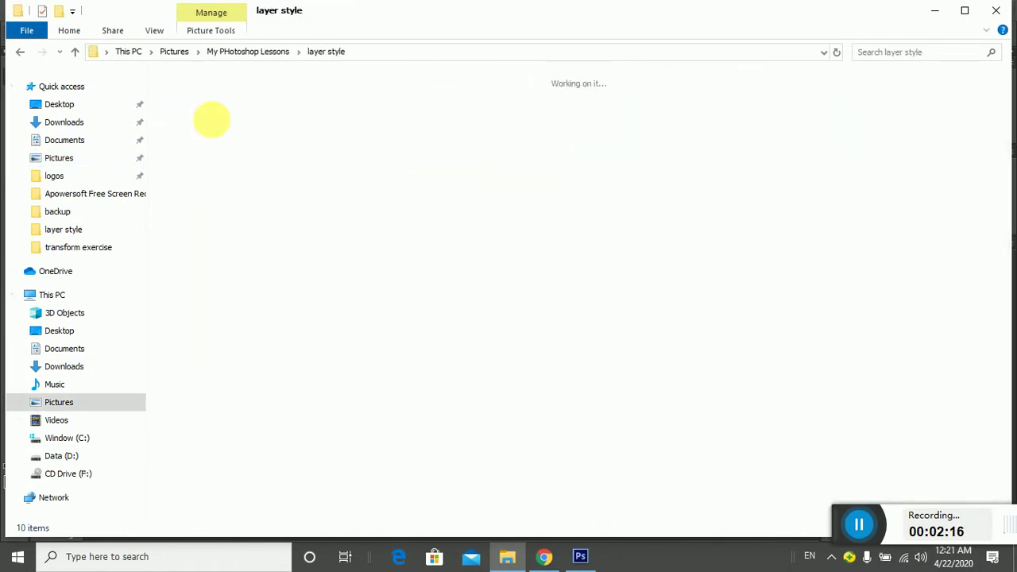
pyautogui.moveTo(988, 198); pyautogui.dragTo(336, 39)
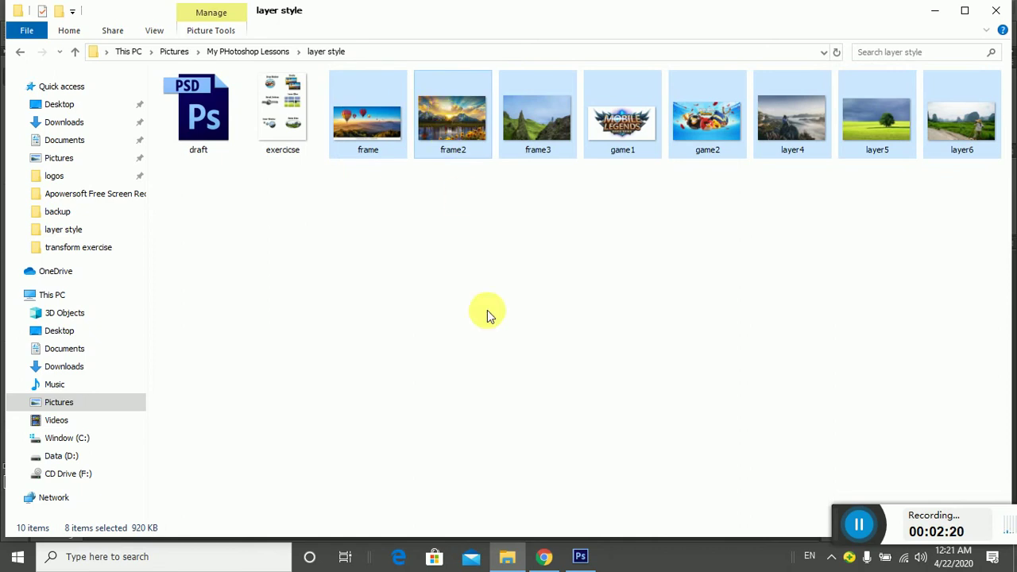
pyautogui.click(580, 556)
pyautogui.moveTo(422, 325); pyautogui.dragTo(422, 325)
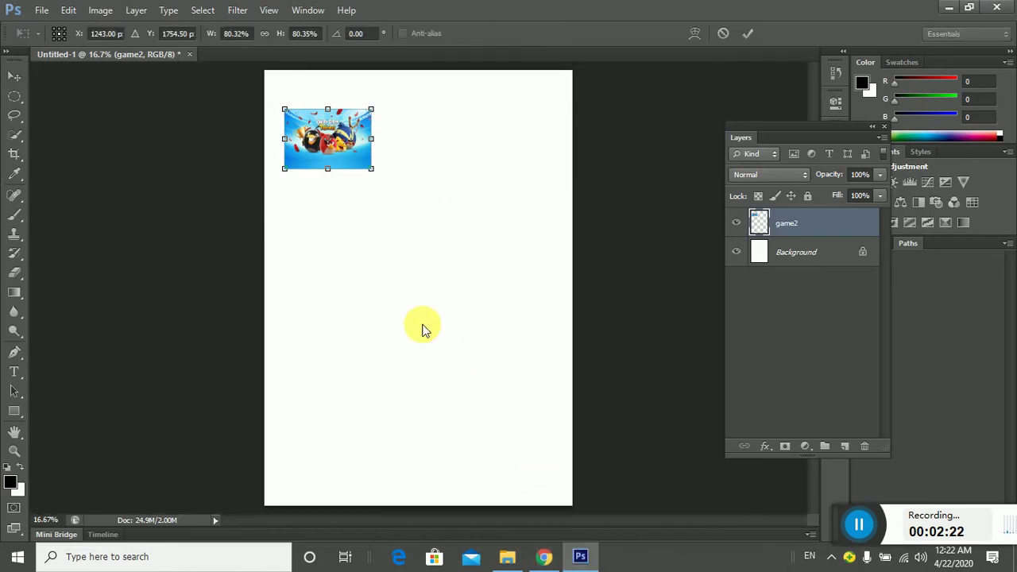
# Scale the frame2 image to about 23% width and 25% height in the page's upper-right area and commit its placement
pyautogui.moveTo(519, 282); pyautogui.dragTo(517, 264)
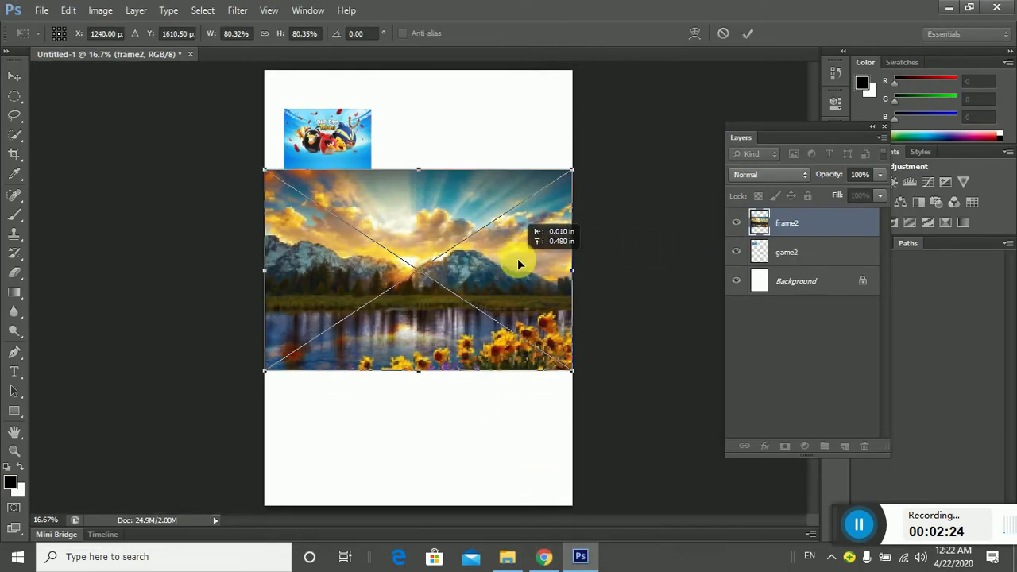
pyautogui.moveTo(571, 169); pyautogui.dragTo(520, 183)
pyautogui.click(748, 41)
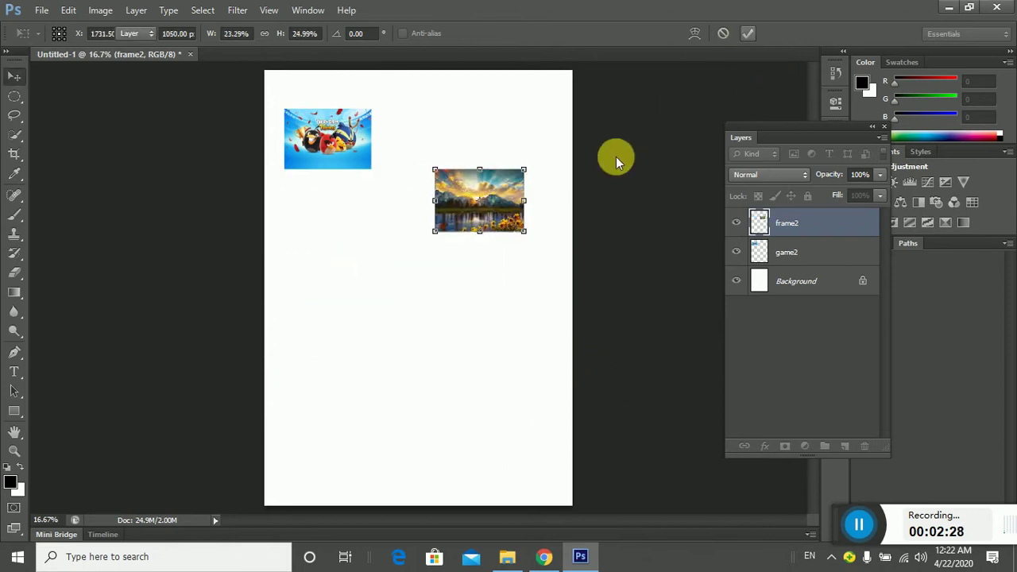
# Scale the frame3 image down to a small picture at the page's left edge, below the middle, and commit its placement
pyautogui.click(511, 558)
pyautogui.click(511, 559)
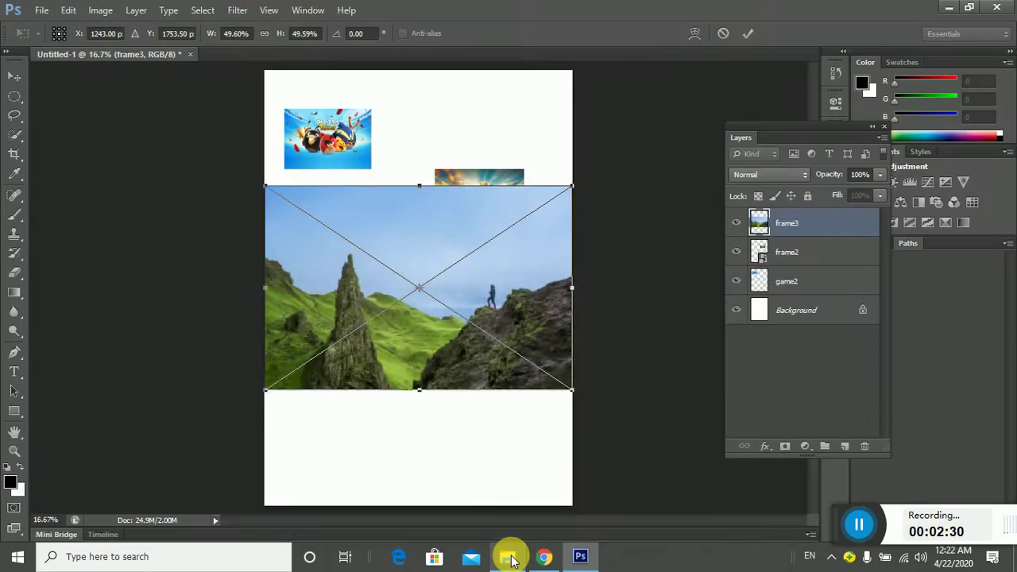
pyautogui.moveTo(580, 191); pyautogui.dragTo(357, 340)
pyautogui.click(748, 37)
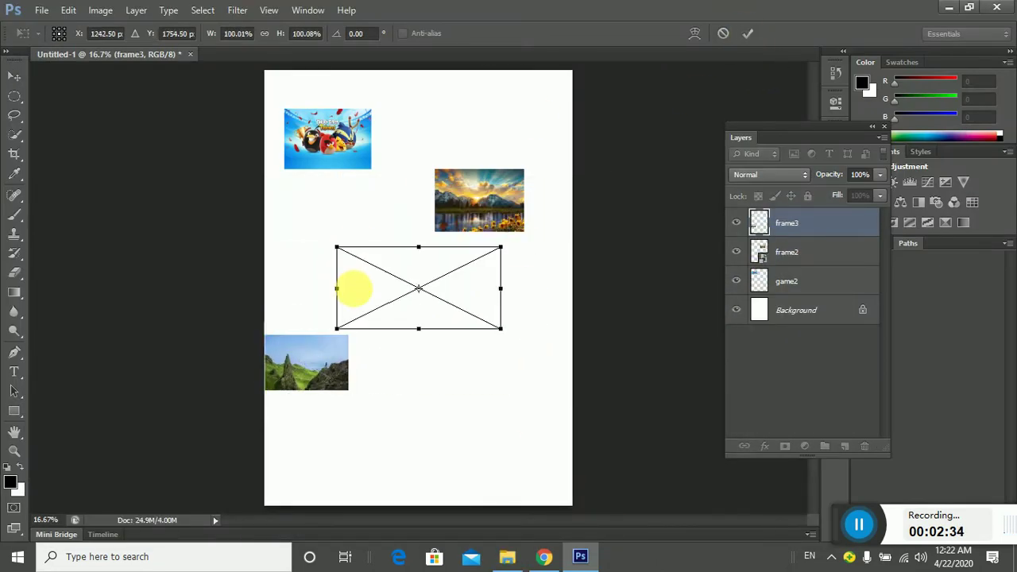
# Skip placing the game1 logo and the second game2 image, and continue with the remaining files
pyautogui.moveTo(504, 254); pyautogui.dragTo(460, 276)
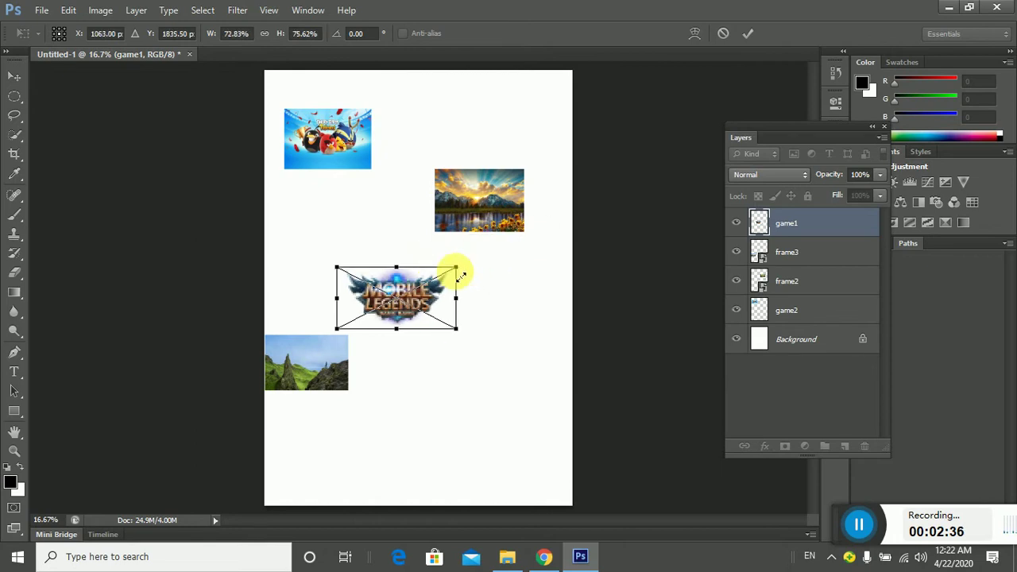
pyautogui.press('Return')
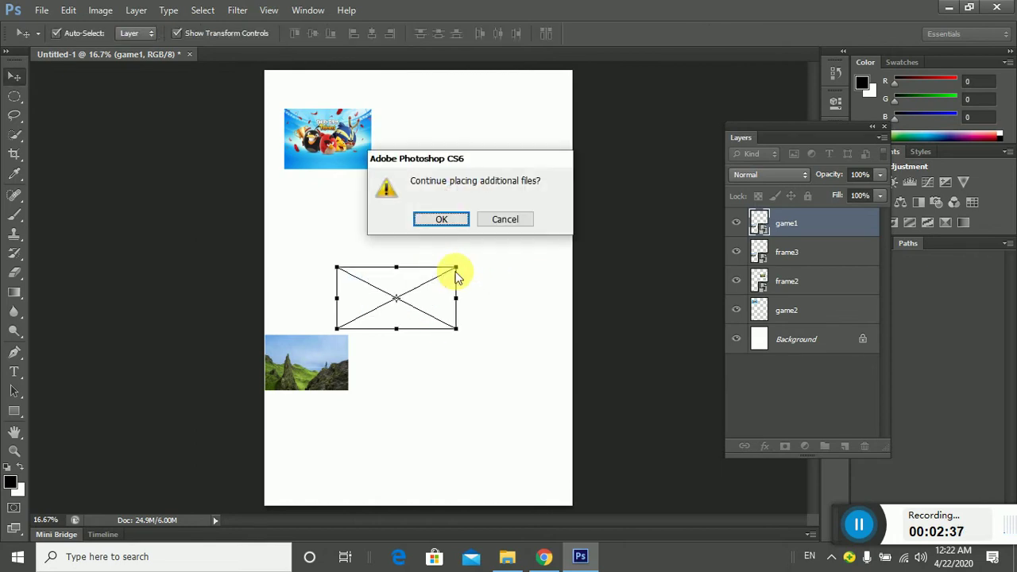
pyautogui.click(443, 222)
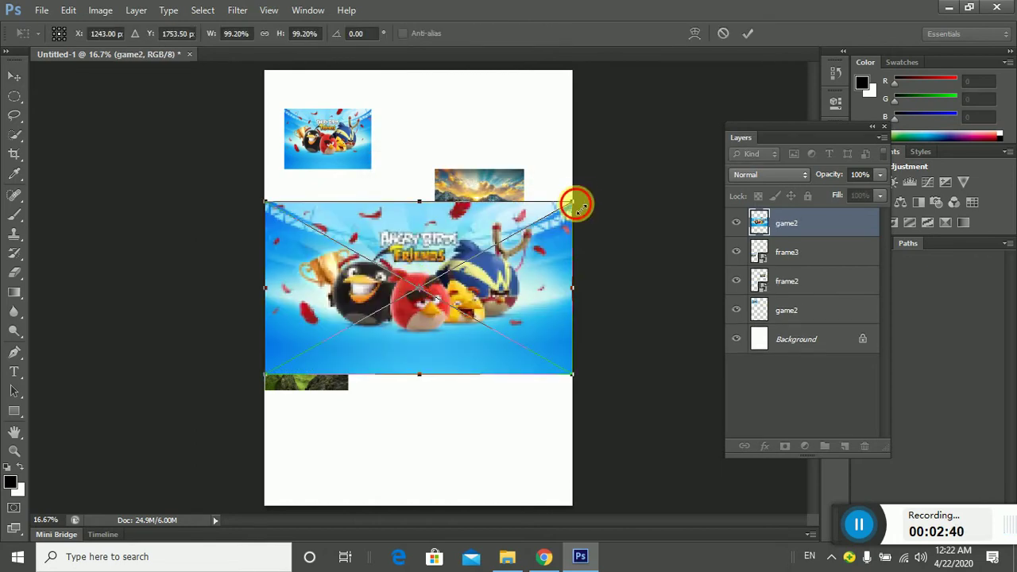
pyautogui.moveTo(578, 206); pyautogui.dragTo(453, 294)
pyautogui.press('Return')
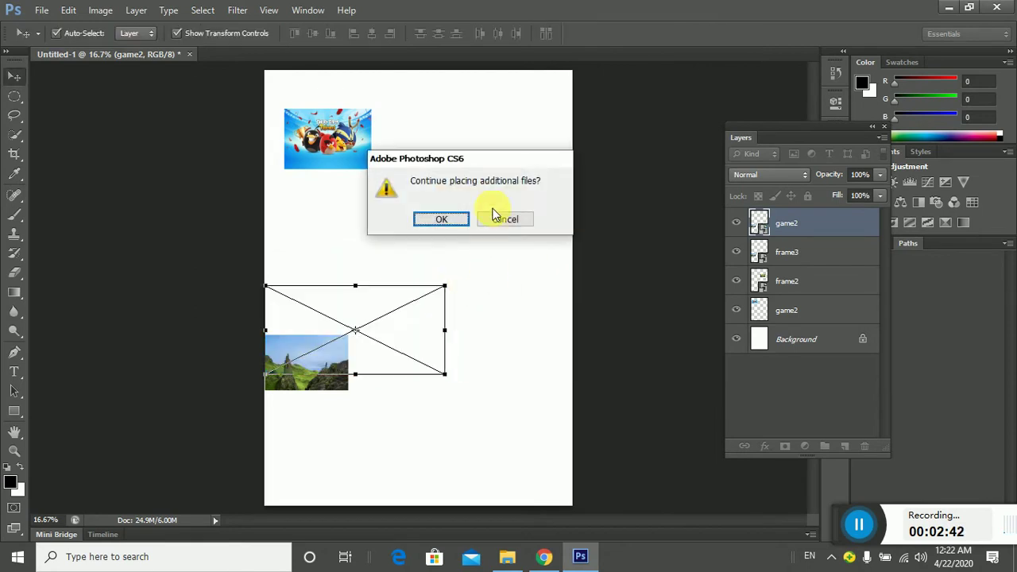
pyautogui.click(443, 218)
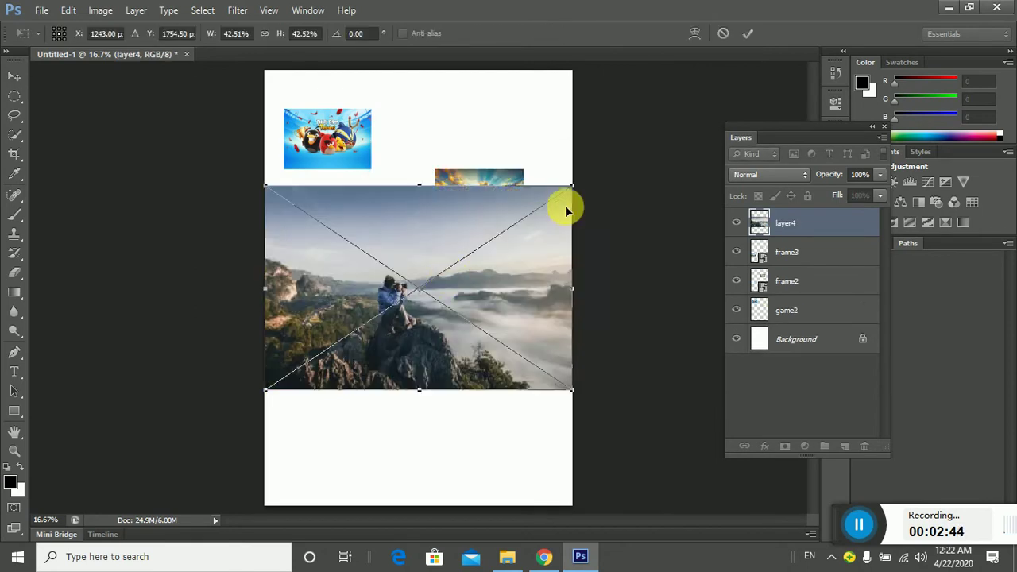
# Scale layer4 down to a small picture and layer5 to about 12% width and 13% height, committing each placement
pyautogui.moveTo(577, 191); pyautogui.dragTo(495, 286)
pyautogui.click(752, 37)
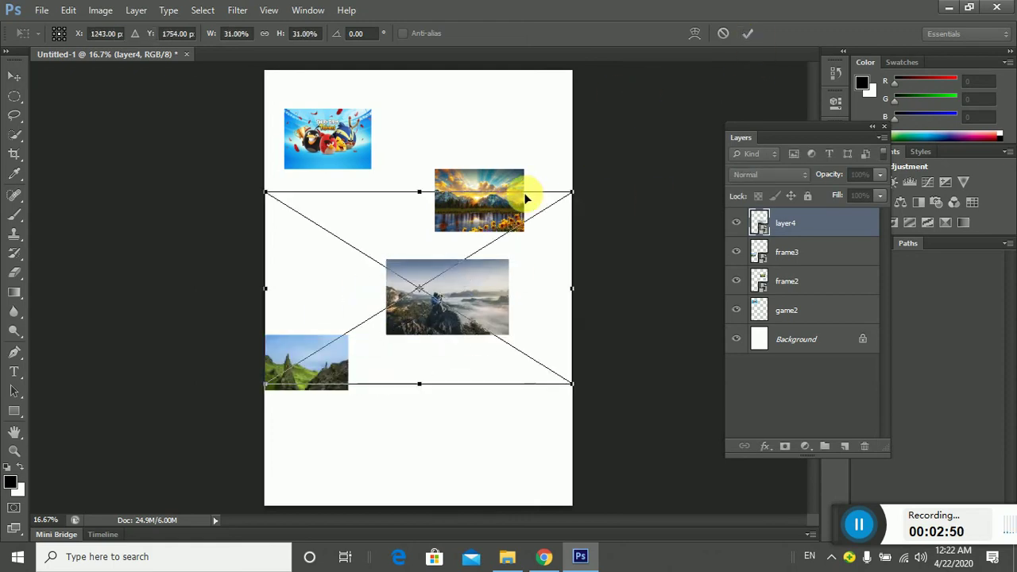
pyautogui.moveTo(572, 189); pyautogui.dragTo(386, 306)
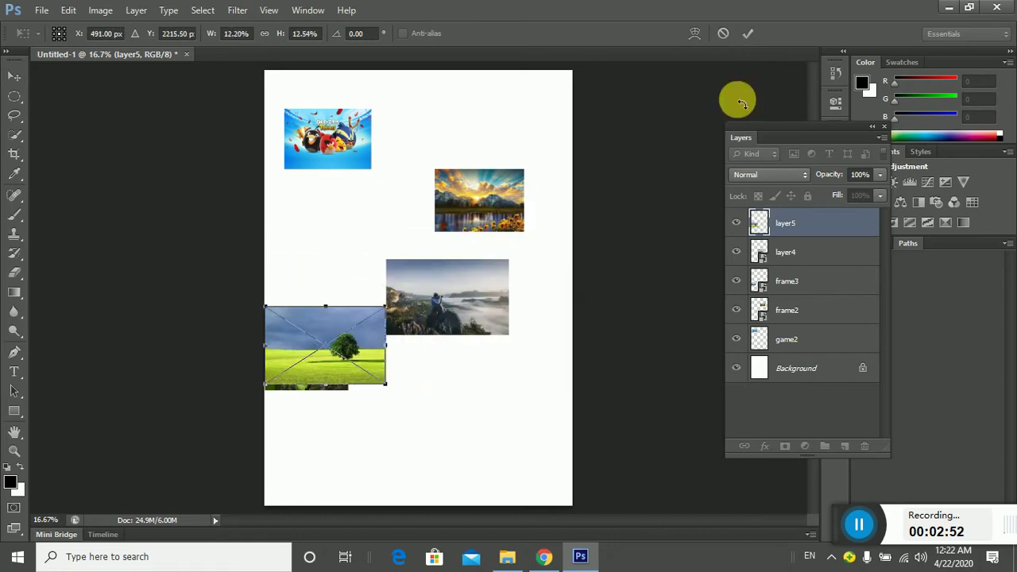
pyautogui.click(752, 32)
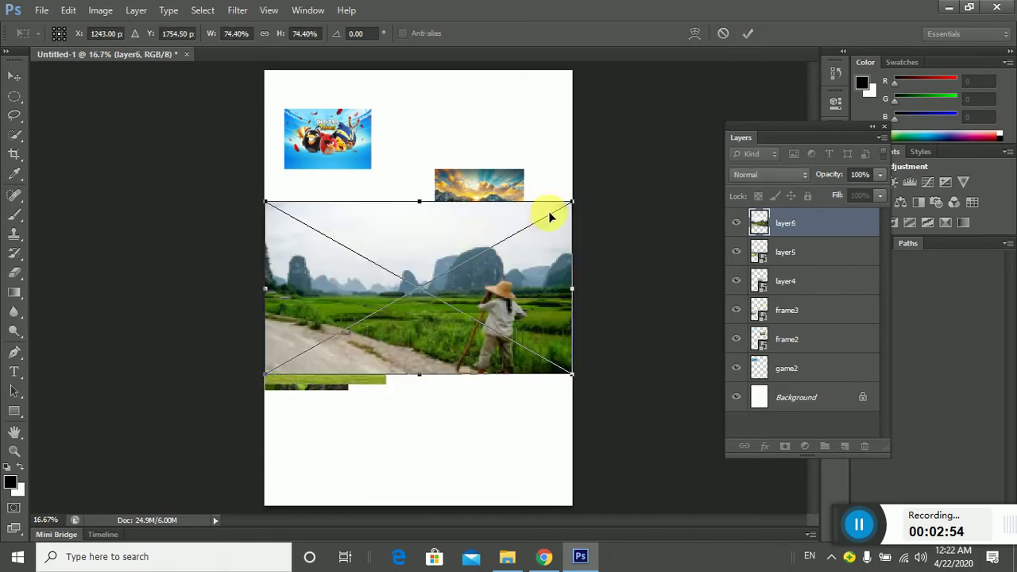
# Scale layer6 to about 26% width and 29% height, then shrink and move the frame balloon picture to the page's upper right, committing both
pyautogui.moveTo(572, 207); pyautogui.dragTo(371, 305)
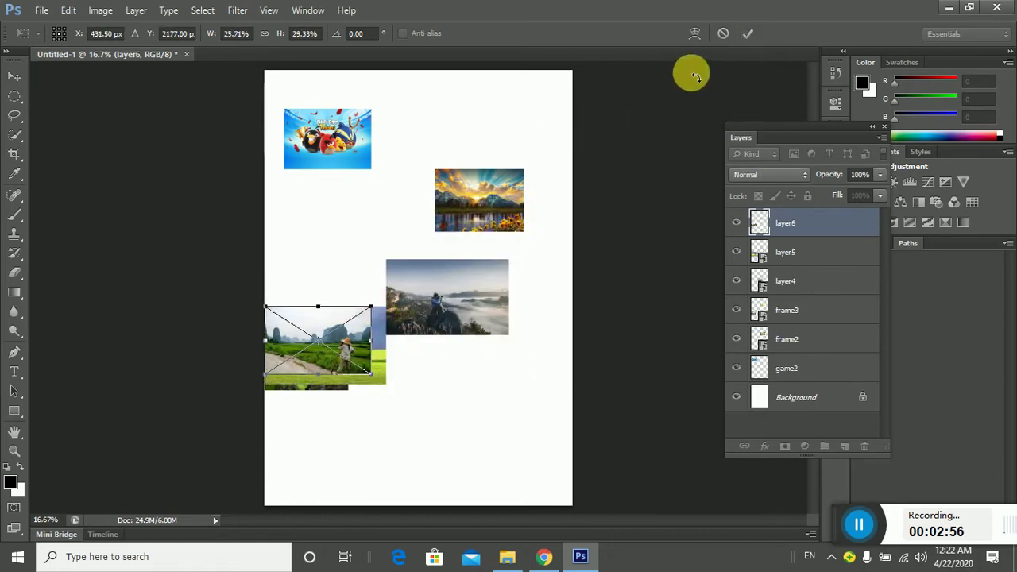
pyautogui.click(749, 36)
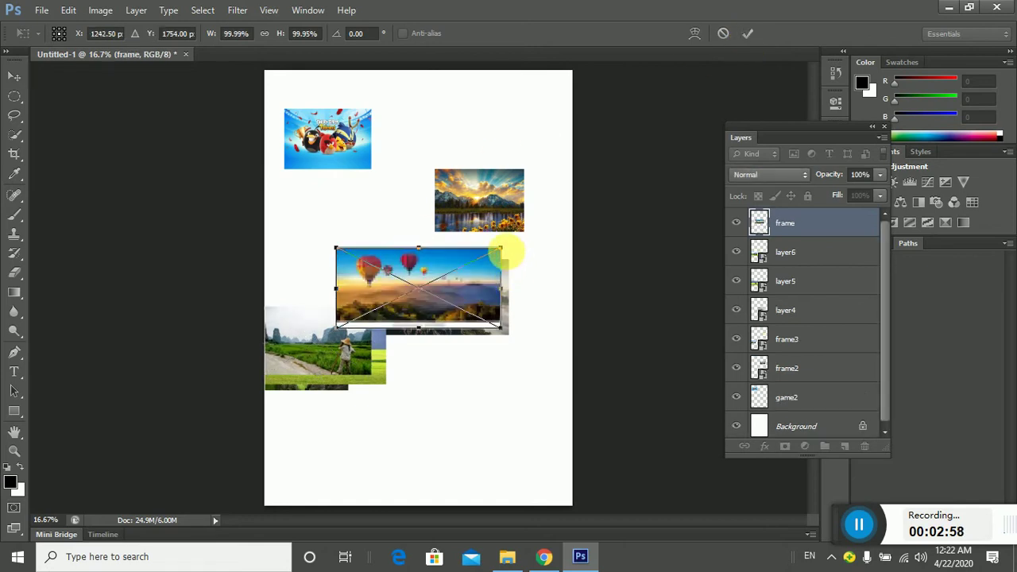
pyautogui.moveTo(503, 251); pyautogui.dragTo(493, 139)
pyautogui.click(746, 33)
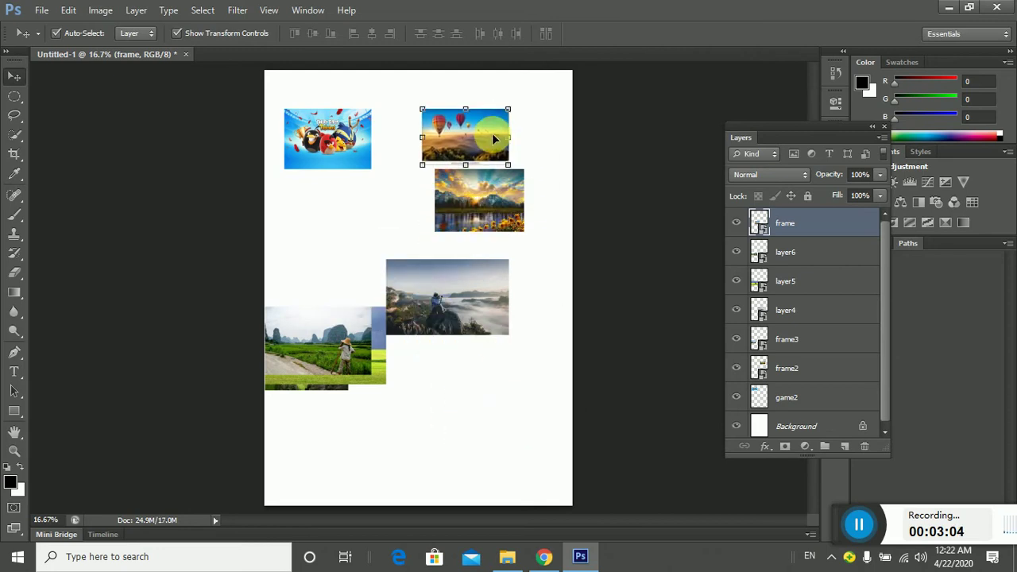
# Spread the overlapping frame2, layer4, layer5 and layer6 pictures apart across the page
pyautogui.moveTo(499, 200); pyautogui.dragTo(345, 208)
pyautogui.moveTo(432, 287); pyautogui.dragTo(338, 268)
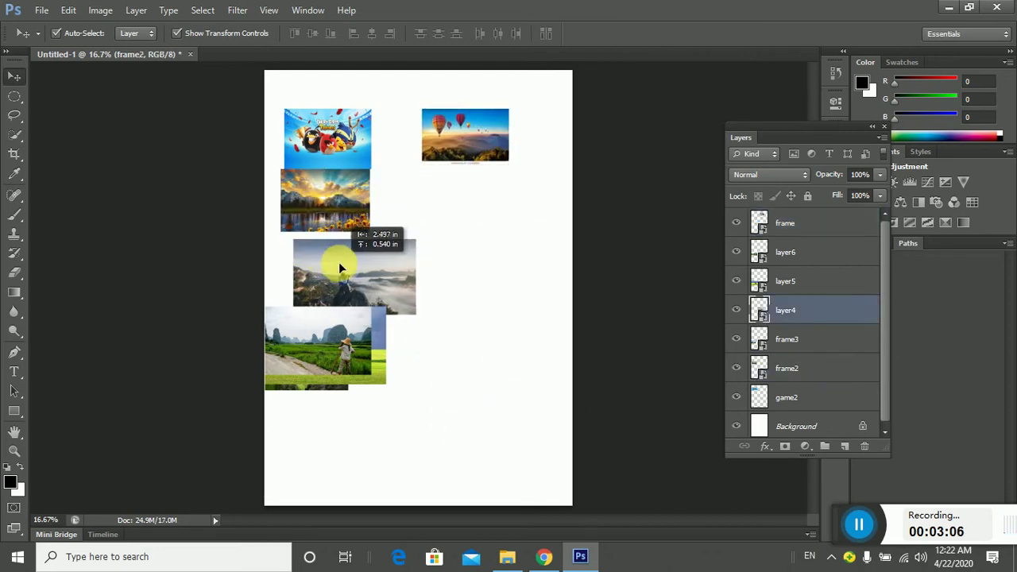
pyautogui.moveTo(347, 193); pyautogui.dragTo(513, 233)
pyautogui.moveTo(361, 383); pyautogui.dragTo(562, 462)
pyautogui.moveTo(360, 362); pyautogui.dragTo(517, 331)
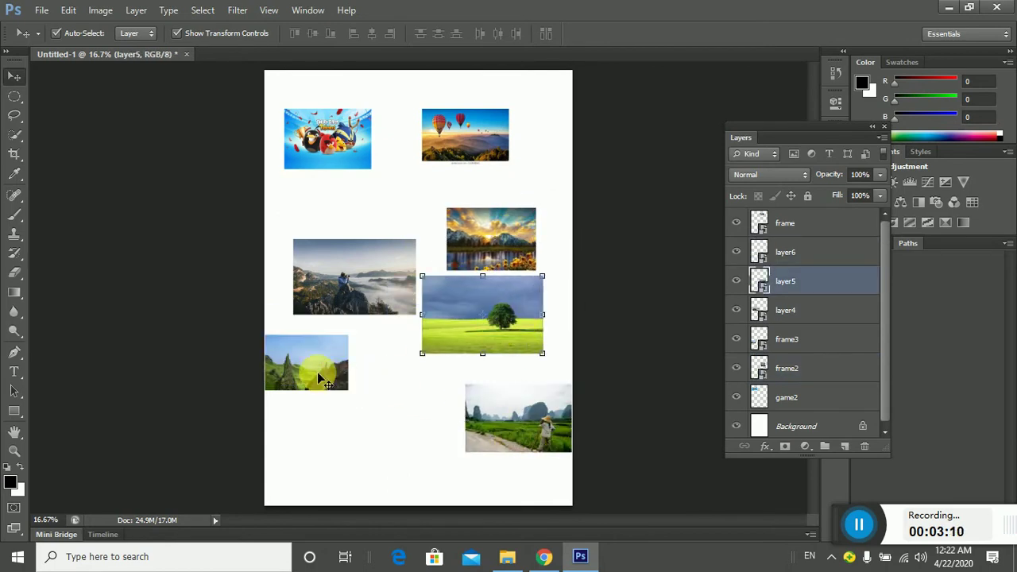
# Move the frame3 picture to the page's lower-left area and enlarge it to about 22% width and 21% height
pyautogui.moveTo(318, 374); pyautogui.dragTo(354, 436)
pyautogui.moveTo(398, 404); pyautogui.dragTo(441, 366)
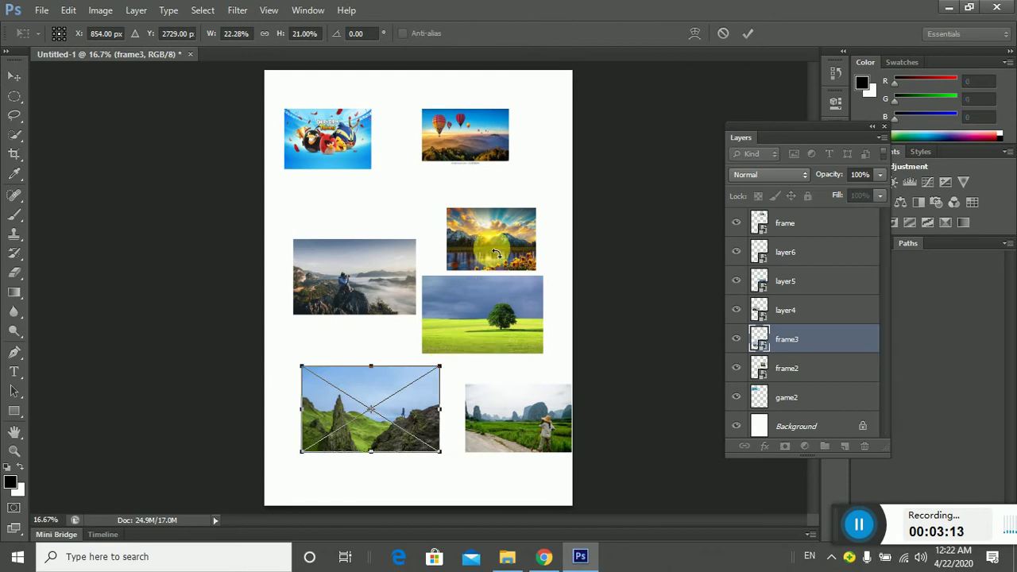
pyautogui.click(749, 33)
# Delete the frame2 sunset picture and line up layer4 and layer5 side by side as the page's middle row
pyautogui.click(477, 228)
pyautogui.press('Delete')
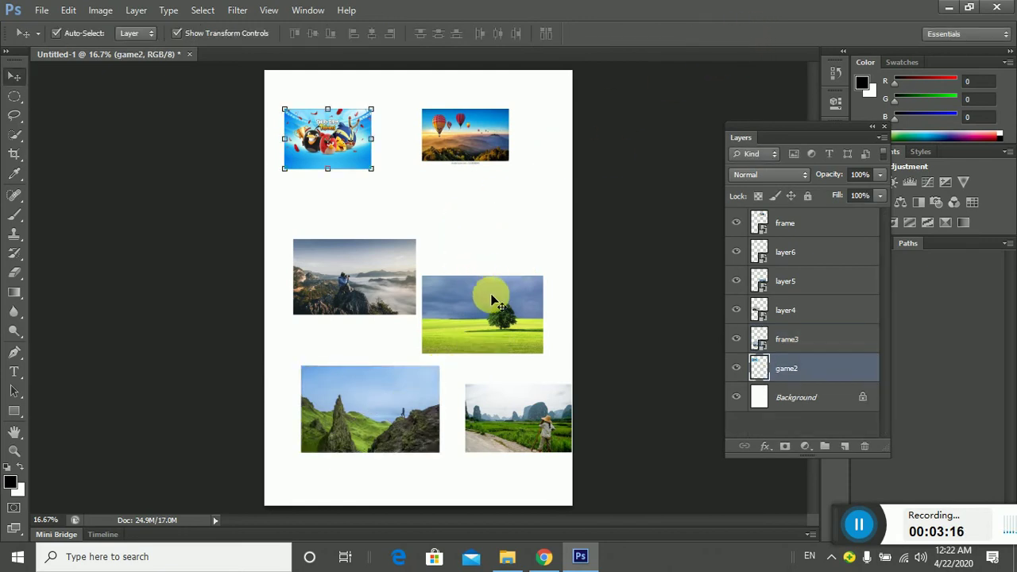
pyautogui.moveTo(493, 299); pyautogui.dragTo(494, 264)
pyautogui.moveTo(372, 273); pyautogui.dragTo(363, 252)
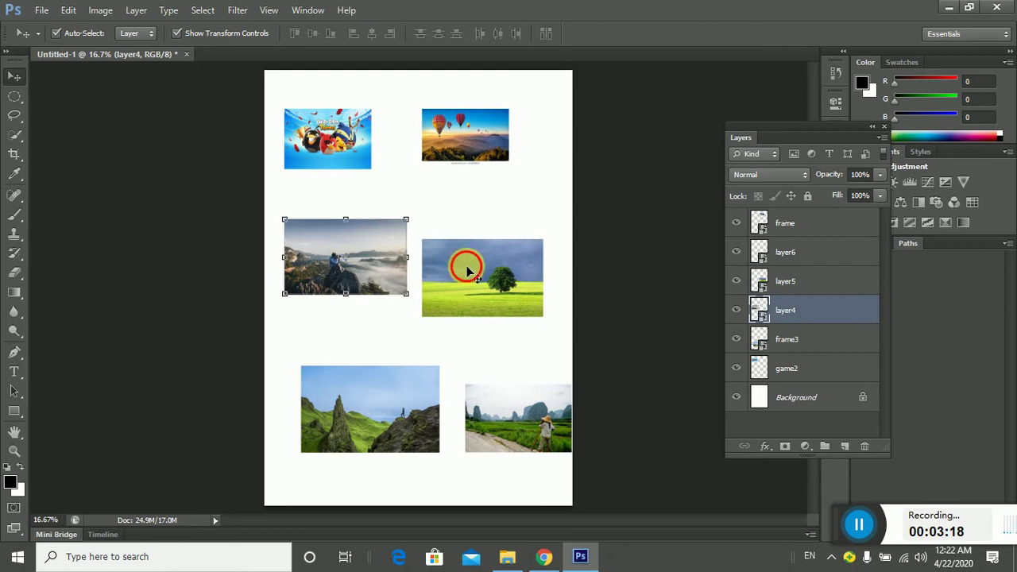
pyautogui.moveTo(467, 271); pyautogui.dragTo(467, 247)
# Align frame3 and layer6 side by side as the bottom row, enlarging layer6 to match frame3's height
pyautogui.moveTo(370, 392); pyautogui.dragTo(345, 393)
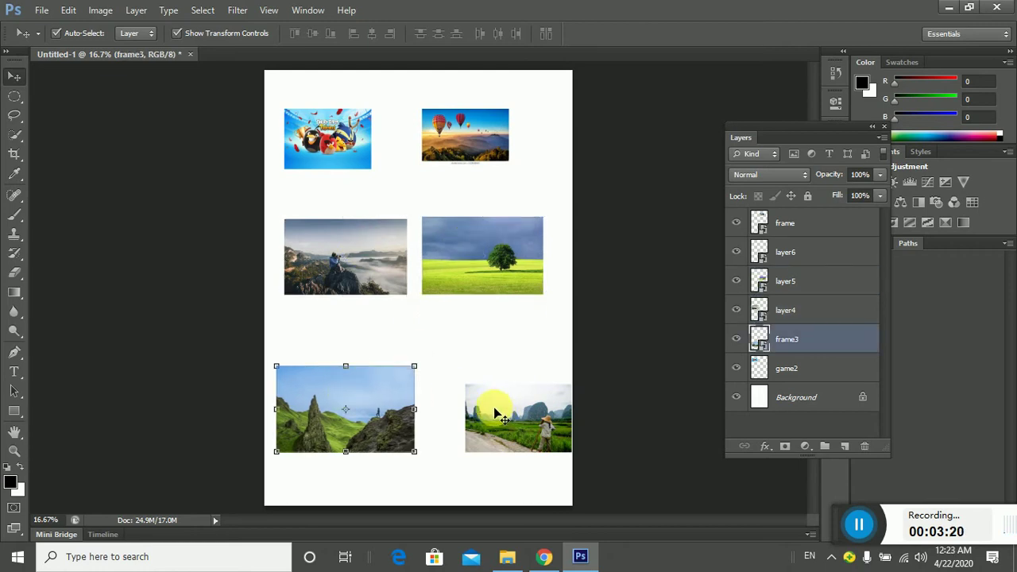
pyautogui.moveTo(493, 407); pyautogui.dragTo(464, 389)
pyautogui.moveTo(553, 446); pyautogui.dragTo(566, 452)
pyautogui.click(743, 36)
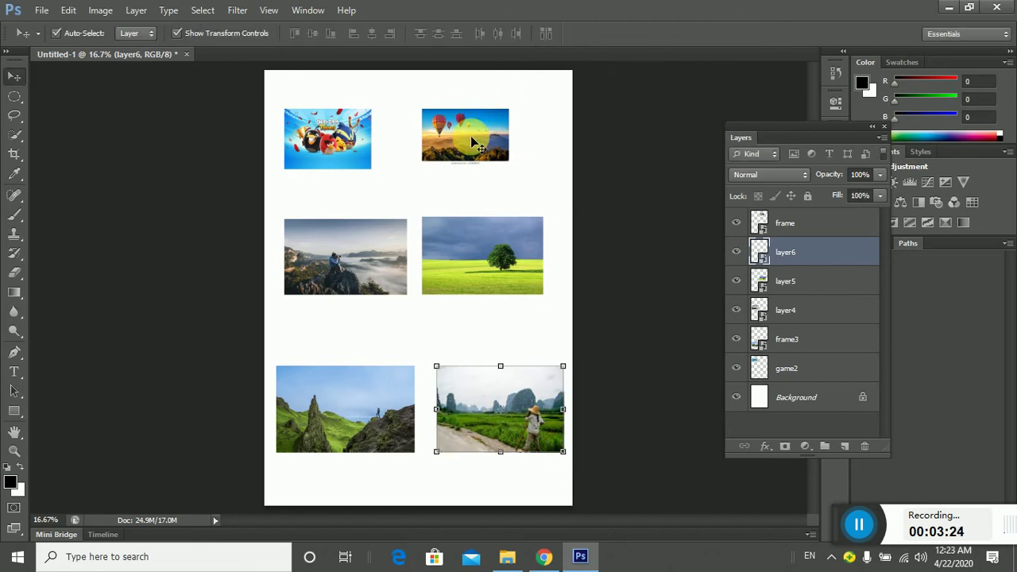
# Shrink the frame balloon picture and place a duplicate of it offset down and to the right
pyautogui.moveTo(470, 136)
pyautogui.mouseDown()
pyautogui.moveTo(488, 121)
pyautogui.moveTo(488, 137)
pyautogui.mouseUp()
pyautogui.press('Return')
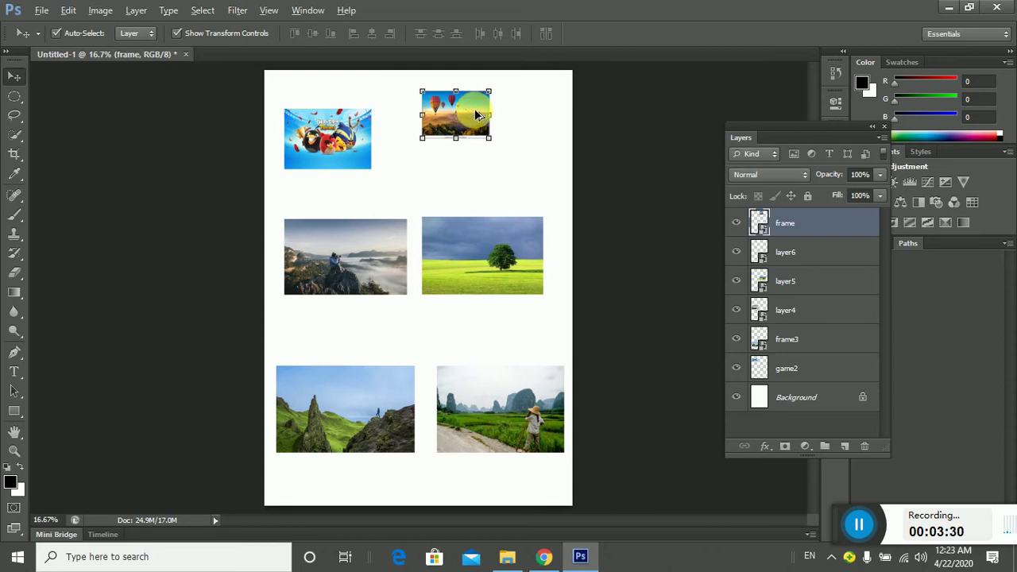
pyautogui.moveTo(477, 115); pyautogui.dragTo(504, 139)
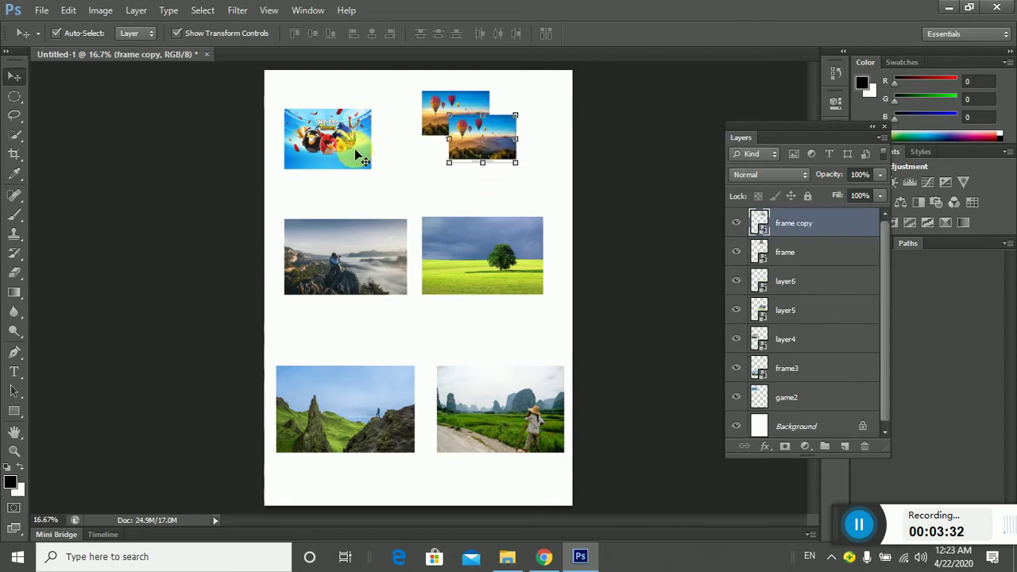
# Shift the game2 picture, both balloon pictures and layer5 slightly further right on the page
pyautogui.moveTo(356, 153); pyautogui.dragTo(362, 147)
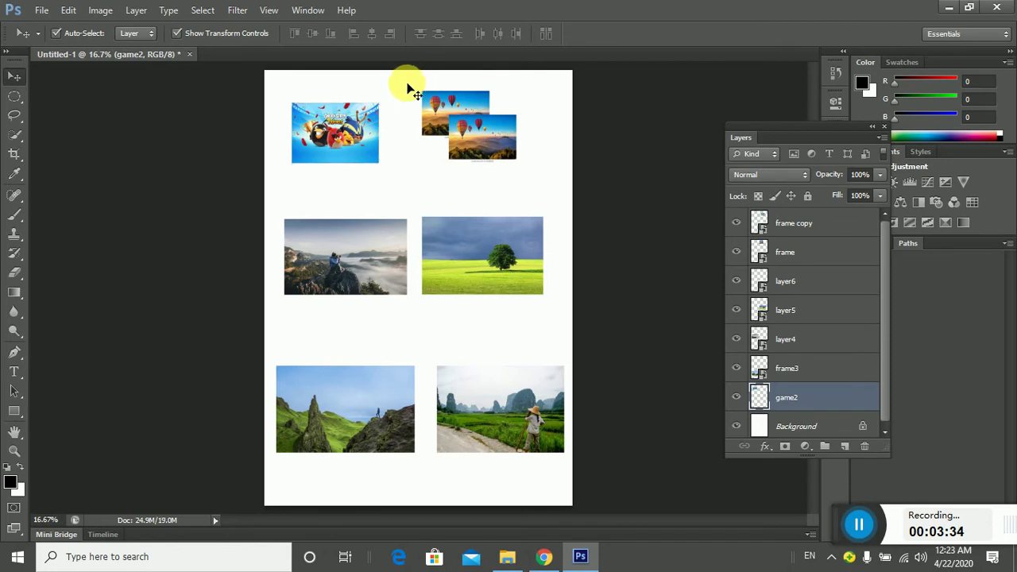
pyautogui.moveTo(406, 85); pyautogui.dragTo(526, 171)
pyautogui.click(464, 262)
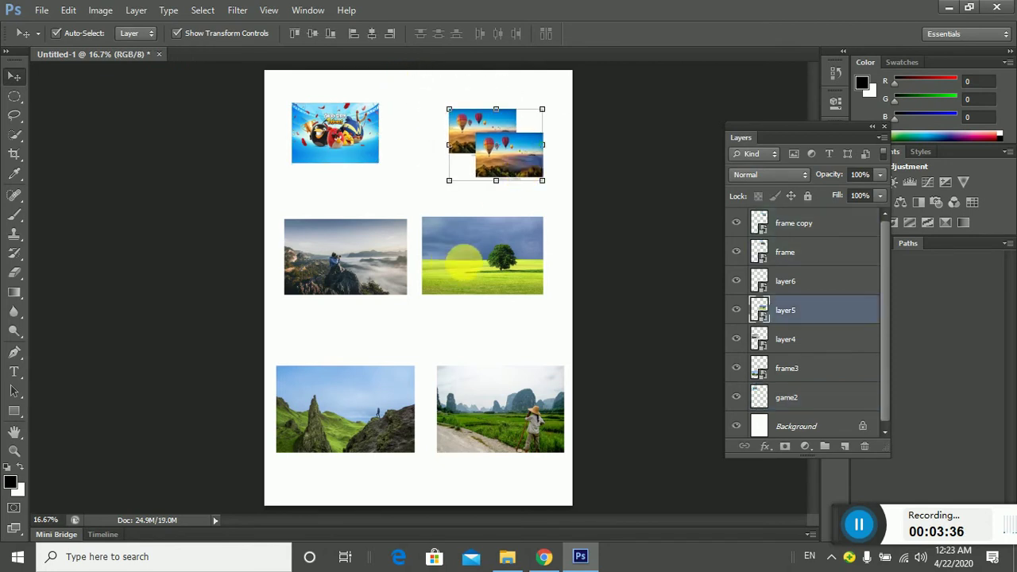
pyautogui.moveTo(464, 255); pyautogui.dragTo(479, 257)
pyautogui.click(366, 277)
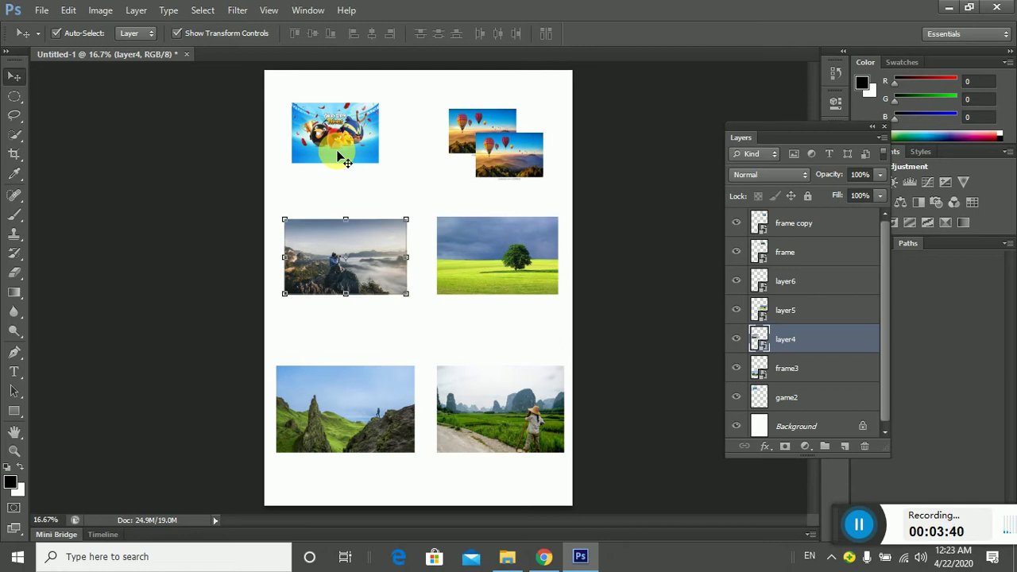
# Show the rulers and place a horizontal guide at about 0.9 in, near the game2 picture's top edge
pyautogui.hotkey('ctrl', 'r')
pyautogui.moveTo(389, 67); pyautogui.dragTo(420, 117)
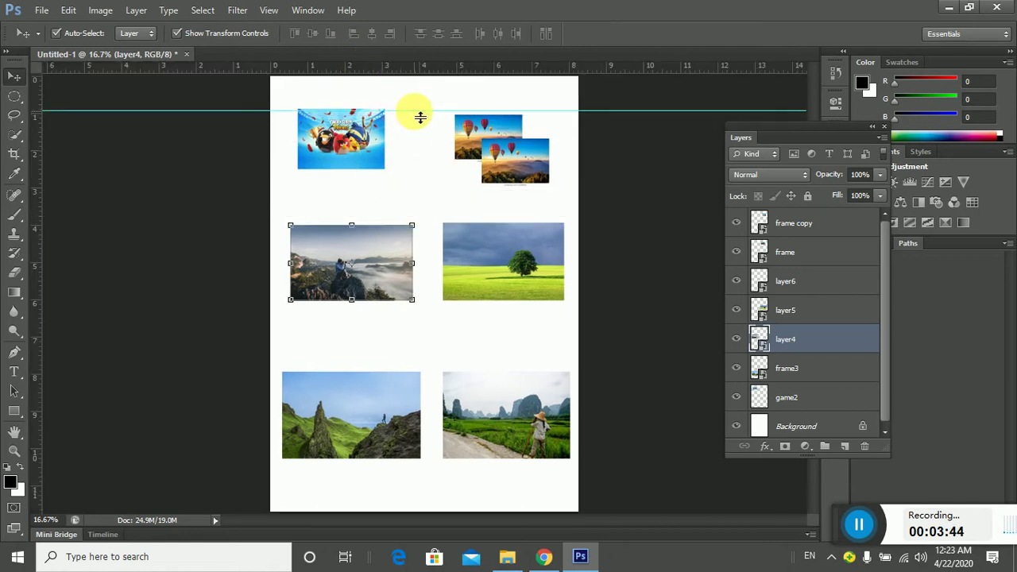
# Toggle the rulers off and on again and look up the Rulers display option
pyautogui.hotkey('ctrl', 'r')
pyautogui.hotkey('ctrl', 'r')
pyautogui.hotkey('ctrl', 'r')
pyautogui.hotkey('ctrl', 'r')
pyautogui.click(307, 11)
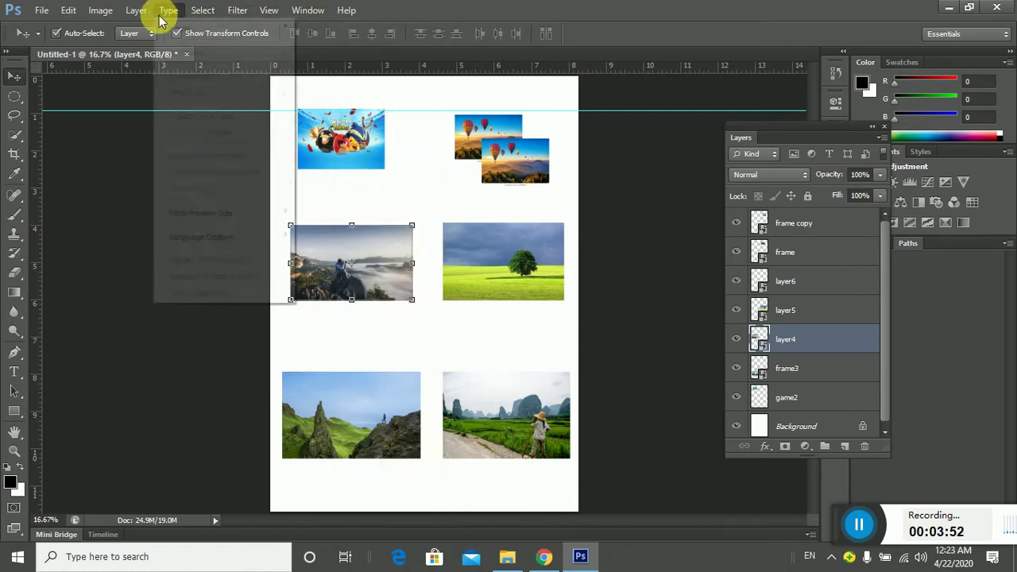
pyautogui.moveTo(96, 11)
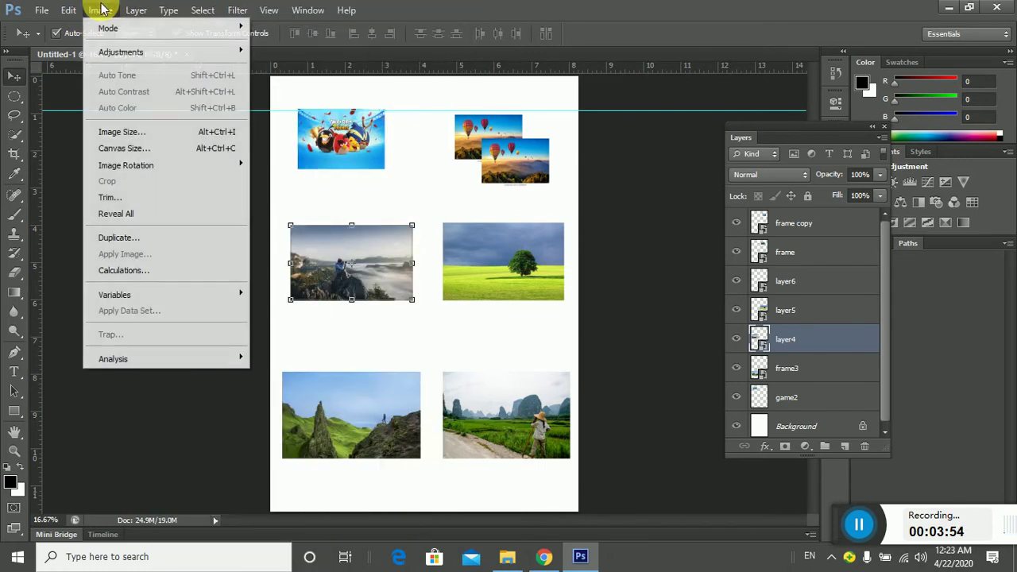
pyautogui.moveTo(273, 8)
pyautogui.click(404, 6)
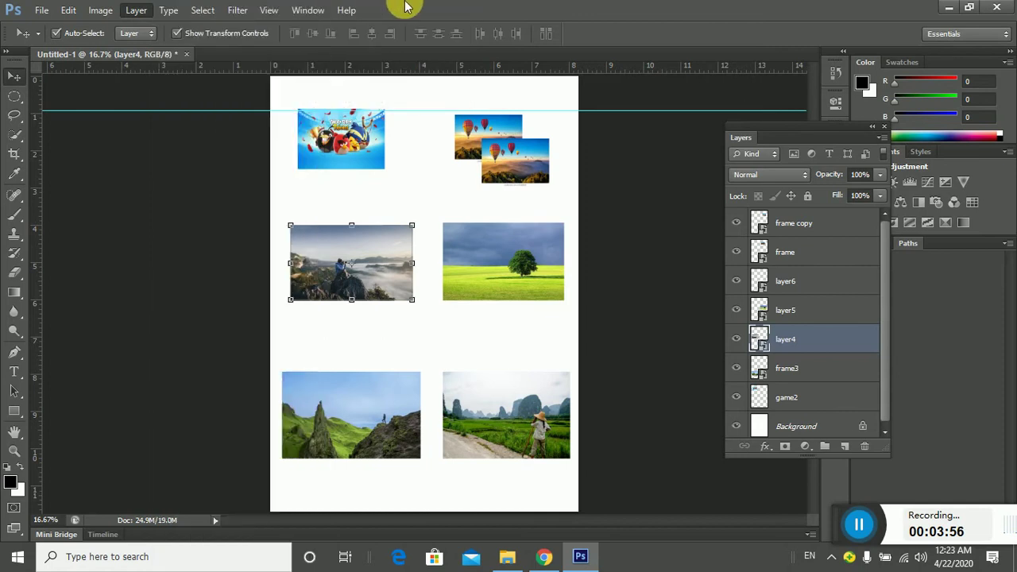
pyautogui.click(265, 10)
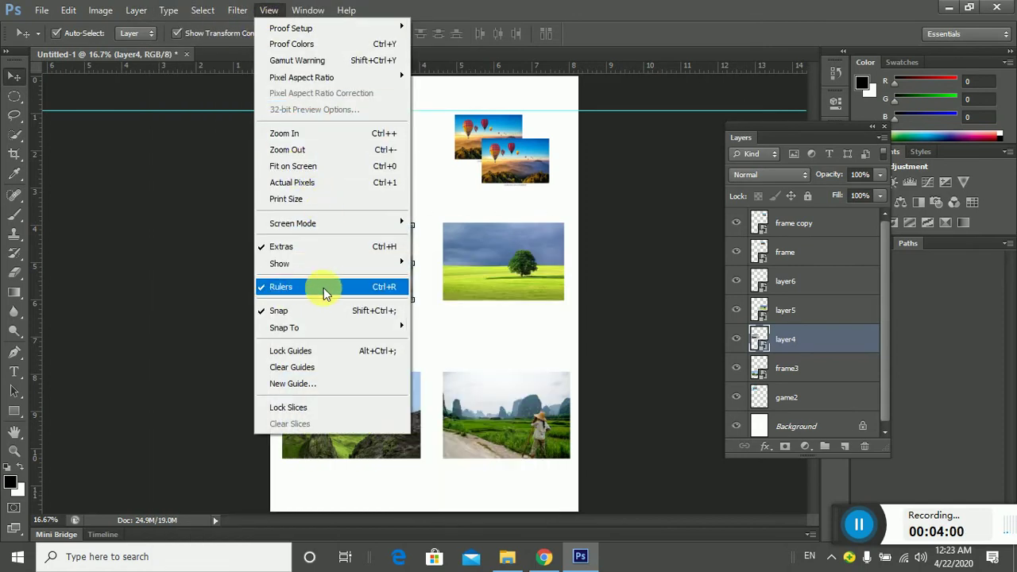
pyautogui.click(491, 93)
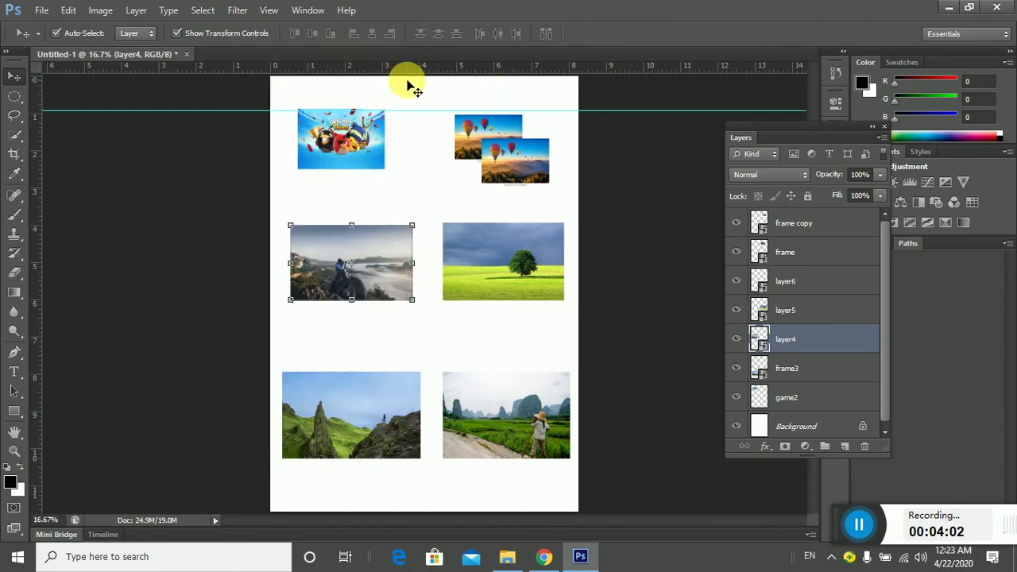
# Add five more horizontal guides marking the first row's bottom and the top and bottom of the middle and lower picture rows
pyautogui.moveTo(403, 67); pyautogui.dragTo(425, 225)
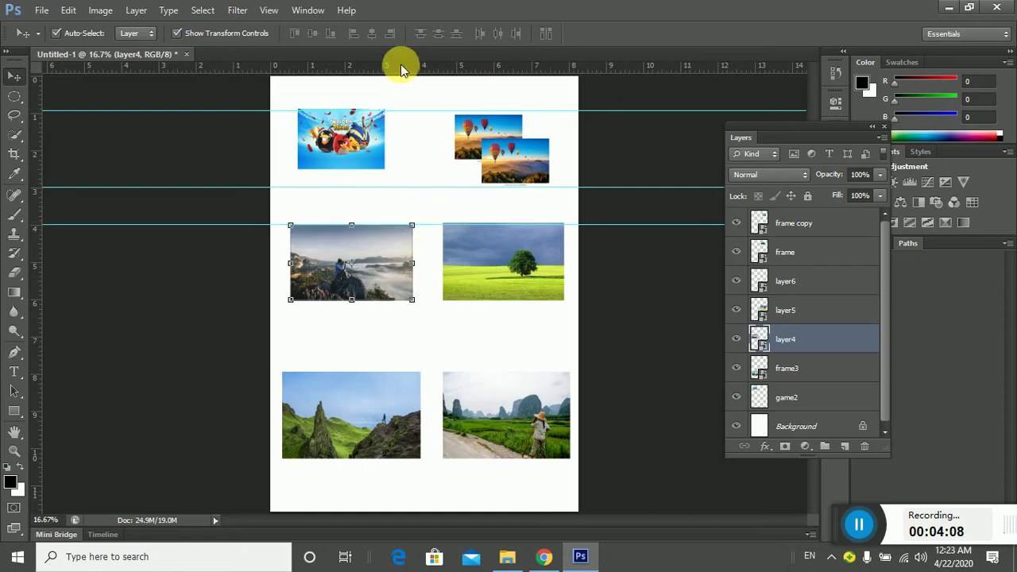
pyautogui.moveTo(400, 64); pyautogui.dragTo(442, 316)
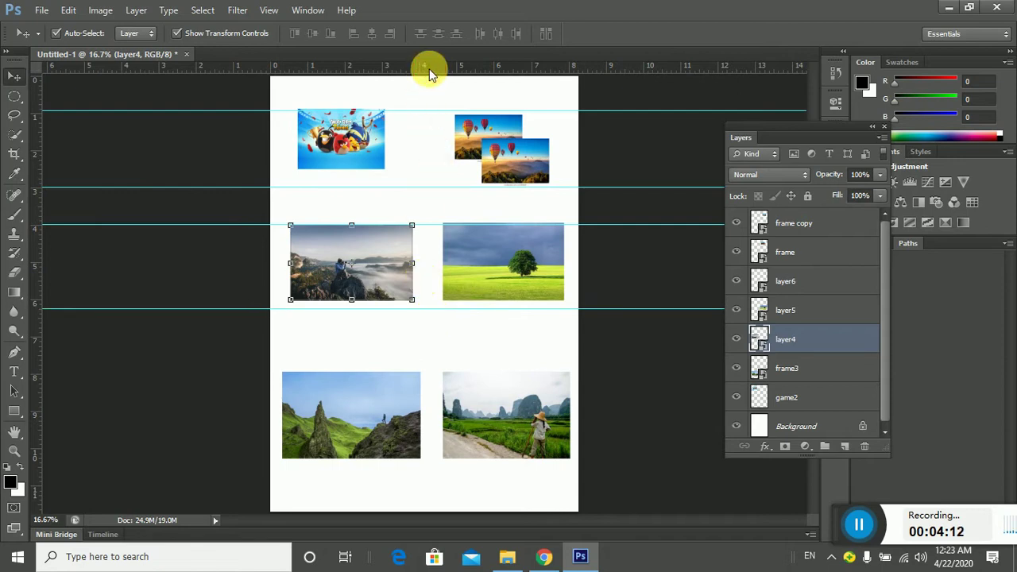
pyautogui.moveTo(424, 63); pyautogui.dragTo(483, 366)
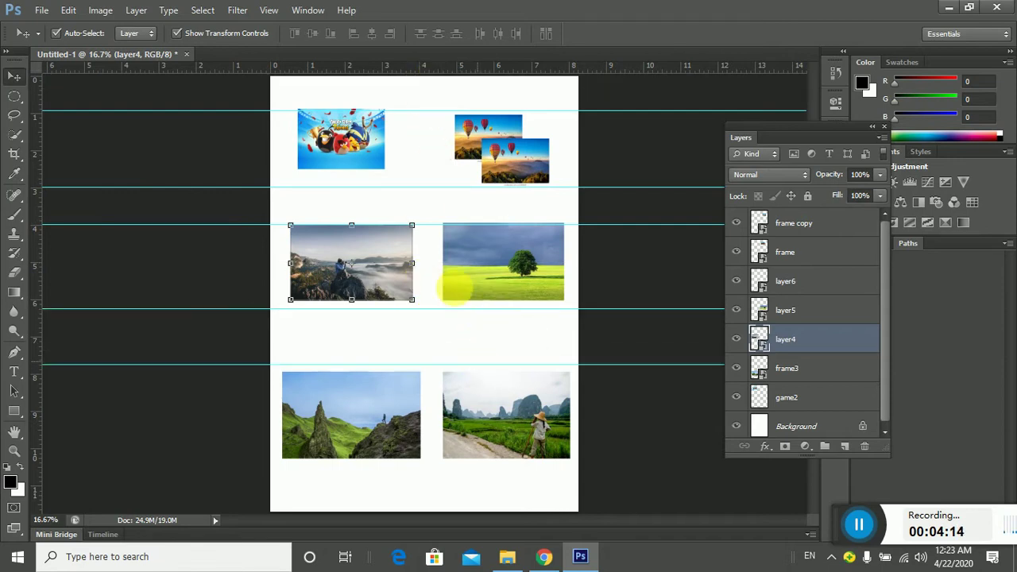
pyautogui.moveTo(410, 64); pyautogui.dragTo(463, 462)
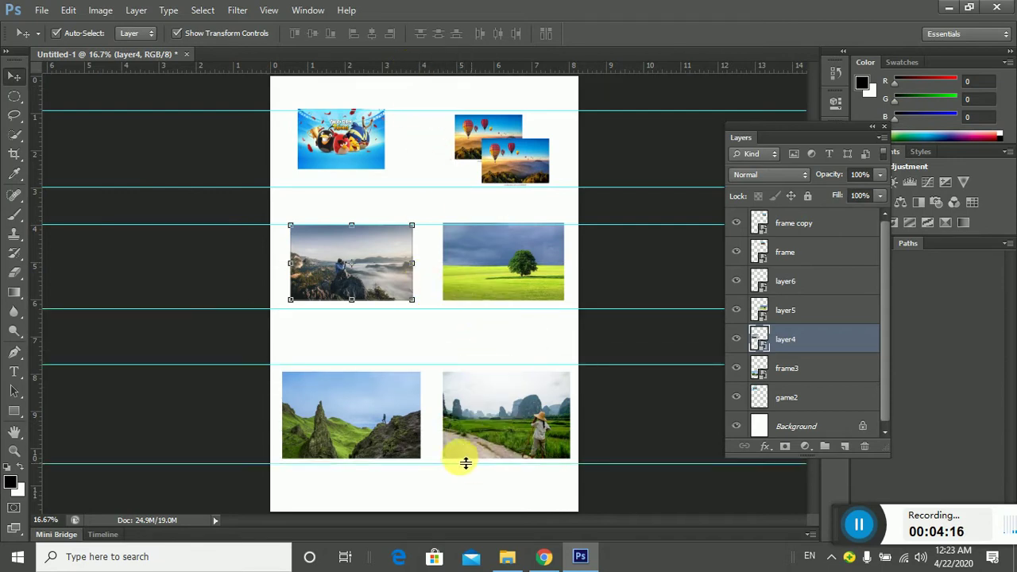
# Add a vertical guide at layer4's right edge and enlarge game2 to the guides, about 132% width and 130% height
pyautogui.moveTo(40, 215); pyautogui.dragTo(411, 262)
pyautogui.click(359, 140)
pyautogui.moveTo(386, 168); pyautogui.dragTo(419, 190)
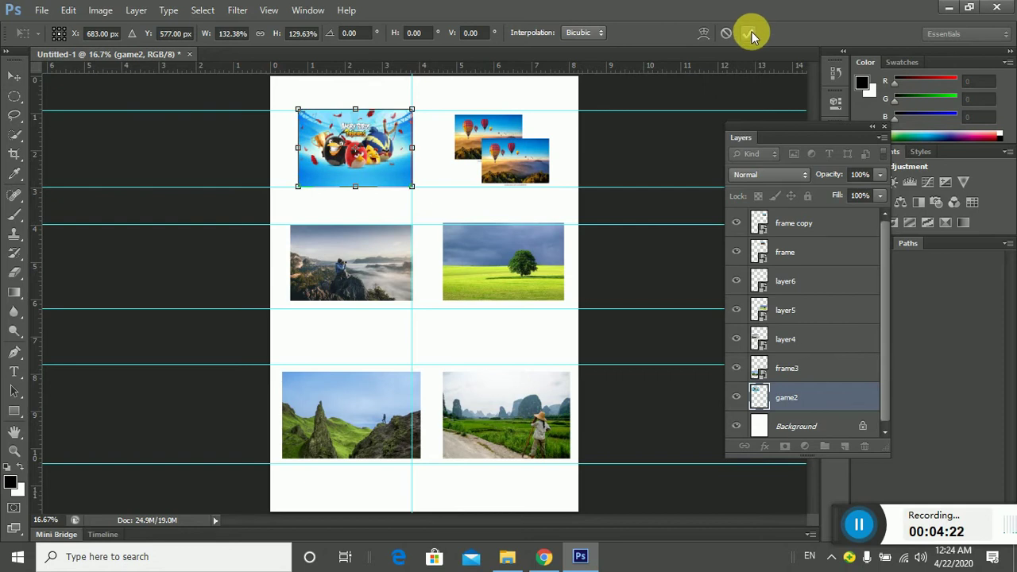
pyautogui.click(747, 34)
# Add a vertical guide for the left column's left edge and widen game2 to it, about 3.36 in wide
pyautogui.moveTo(64, 216); pyautogui.dragTo(287, 220)
pyautogui.moveTo(306, 154); pyautogui.dragTo(287, 148)
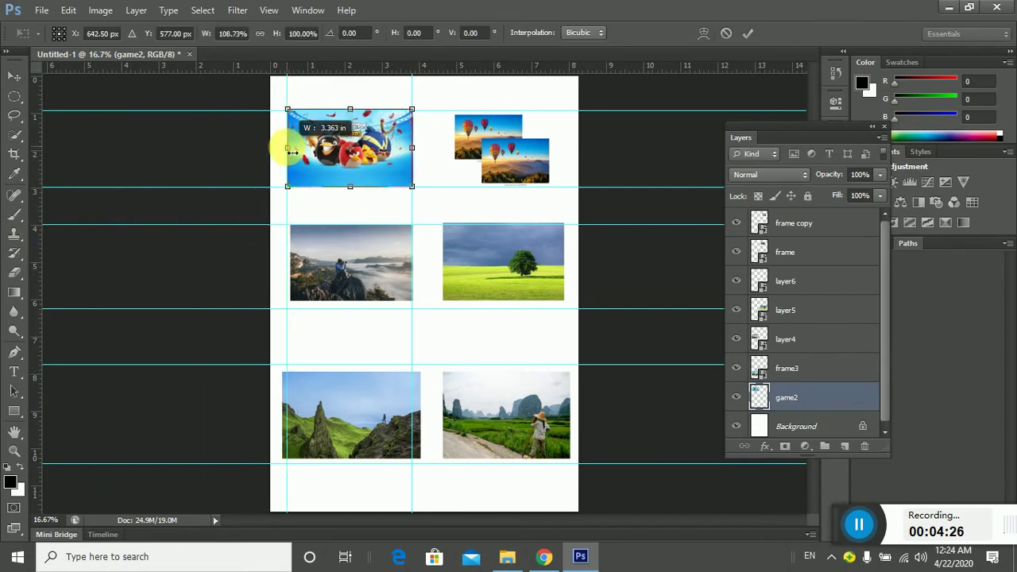
pyautogui.click(747, 34)
# Scale layer4 to fill its guide cell, about 17.3% width and 17.5% height, and commit the transform
pyautogui.click(352, 273)
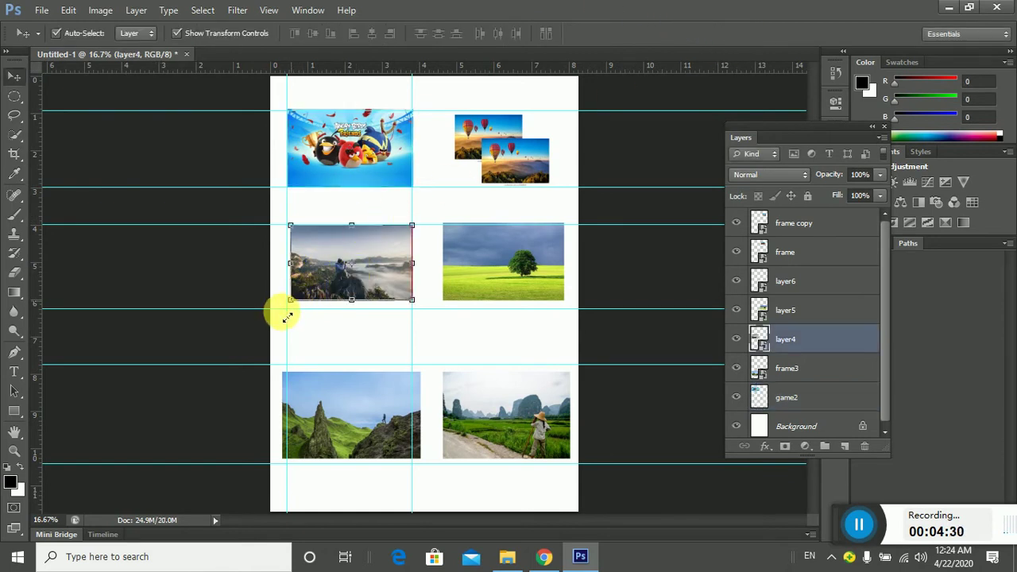
pyautogui.moveTo(289, 301)
pyautogui.mouseDown()
pyautogui.moveTo(283, 313)
pyautogui.moveTo(299, 316)
pyautogui.mouseUp()
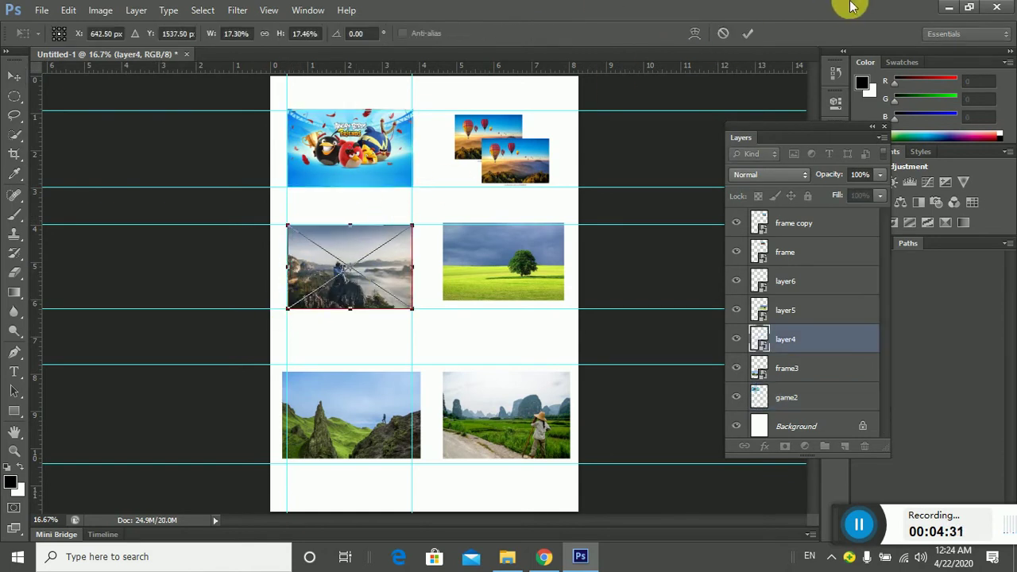
pyautogui.click(747, 34)
# Add a vertical guide at the right column's left edge and fit frame3's width between the left column's two guides
pyautogui.moveTo(41, 219); pyautogui.dragTo(447, 238)
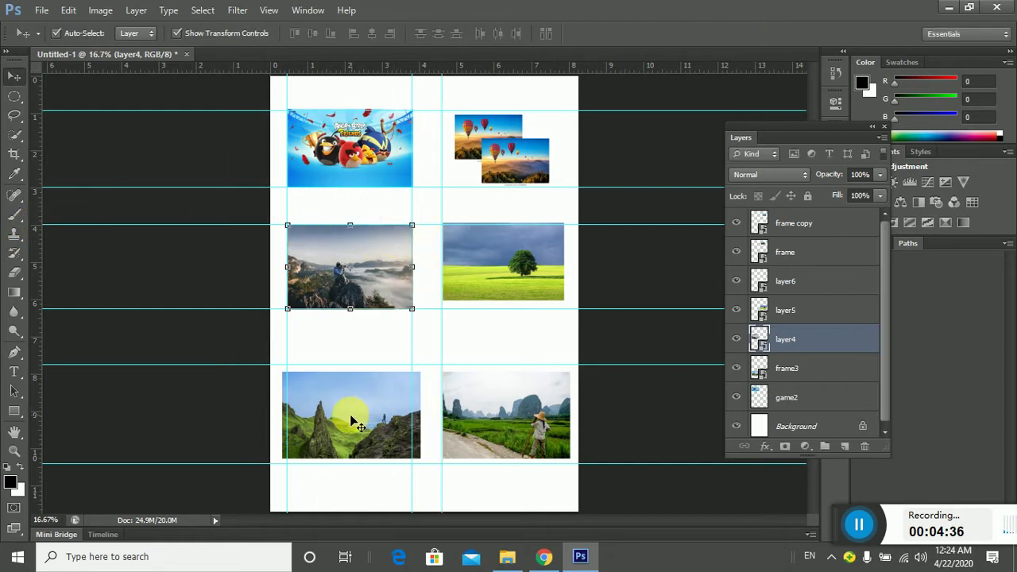
pyautogui.click(347, 415)
pyautogui.moveTo(429, 464); pyautogui.dragTo(412, 458)
pyautogui.moveTo(285, 460)
pyautogui.mouseDown()
pyautogui.moveTo(291, 450)
pyautogui.moveTo(287, 458)
pyautogui.mouseUp()
pyautogui.click(747, 33)
# Scale layer5 to about 11.9% width and 13.9% height within its row and add a vertical guide at its right edge
pyautogui.click(552, 288)
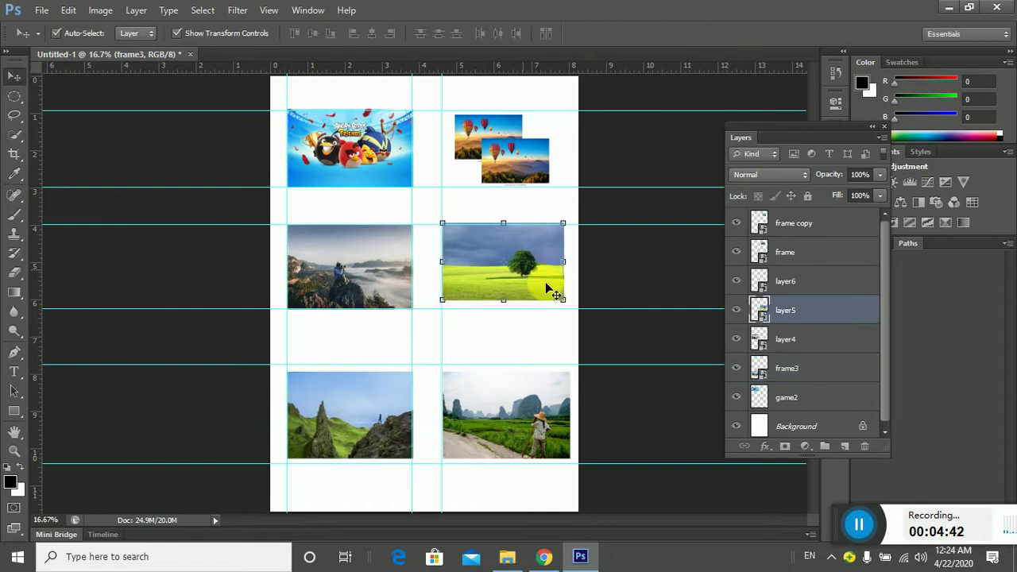
pyautogui.moveTo(564, 300); pyautogui.dragTo(561, 309)
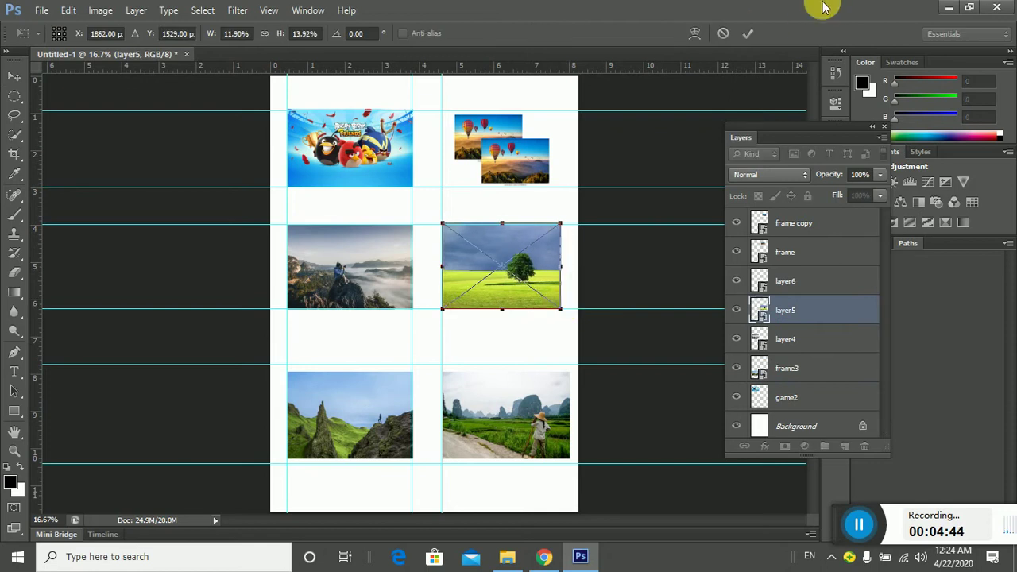
pyautogui.click(740, 32)
pyautogui.moveTo(35, 250); pyautogui.dragTo(560, 293)
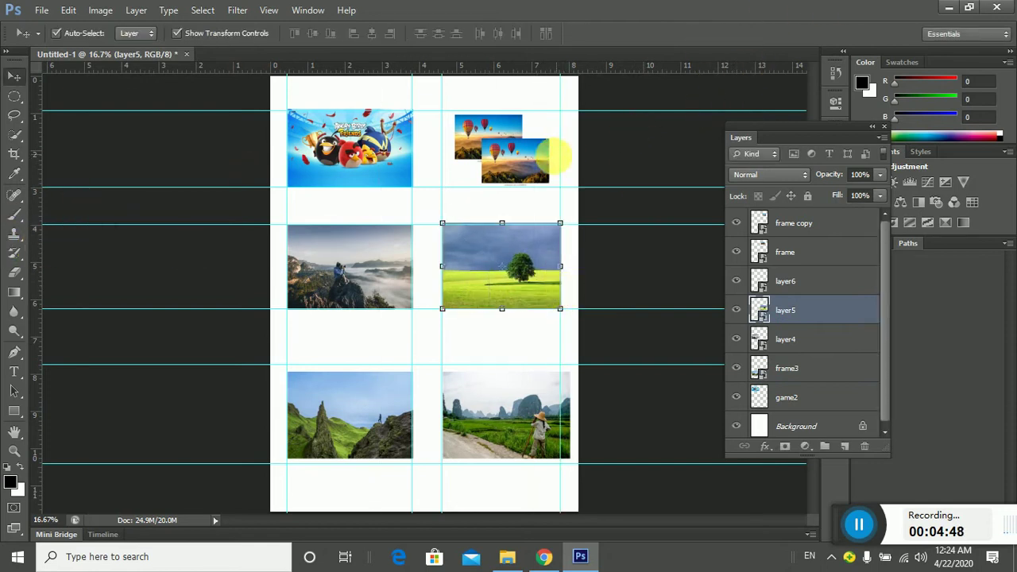
# Move frame copy against the right column's right guide and scale layer6 between the column guides, about 28.6% width and 37.3% height
pyautogui.moveTo(534, 163); pyautogui.dragTo(546, 165)
pyautogui.click(540, 422)
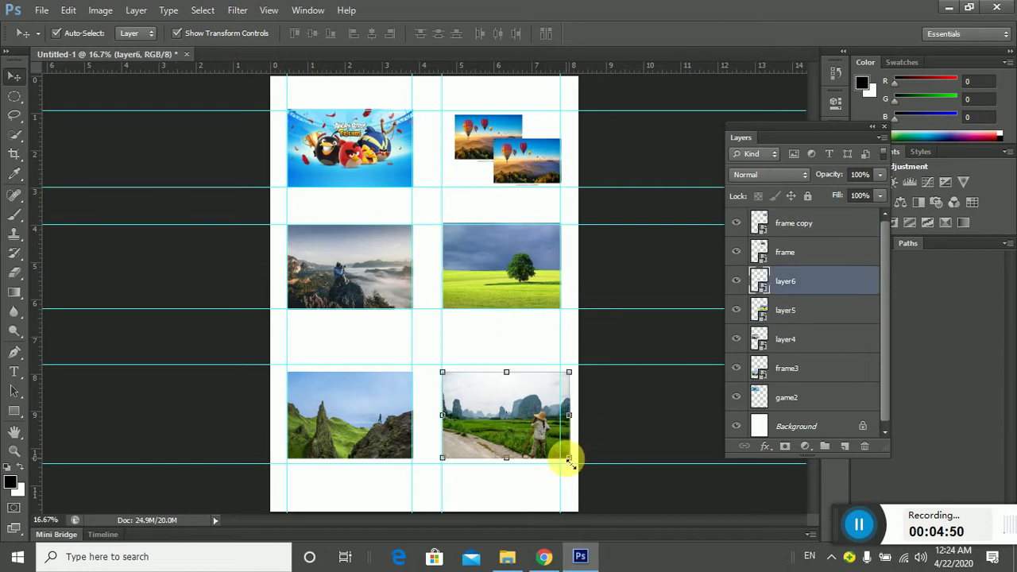
pyautogui.moveTo(566, 465); pyautogui.dragTo(559, 457)
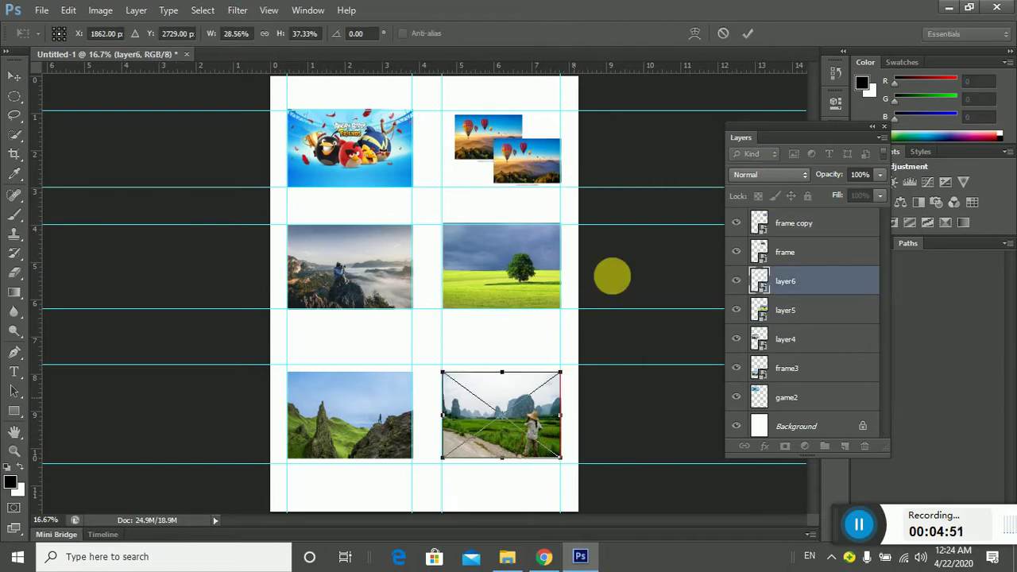
pyautogui.click(747, 33)
# Hide the guides and set the Move tool's Auto-Select option to Layer
pyautogui.click(359, 156)
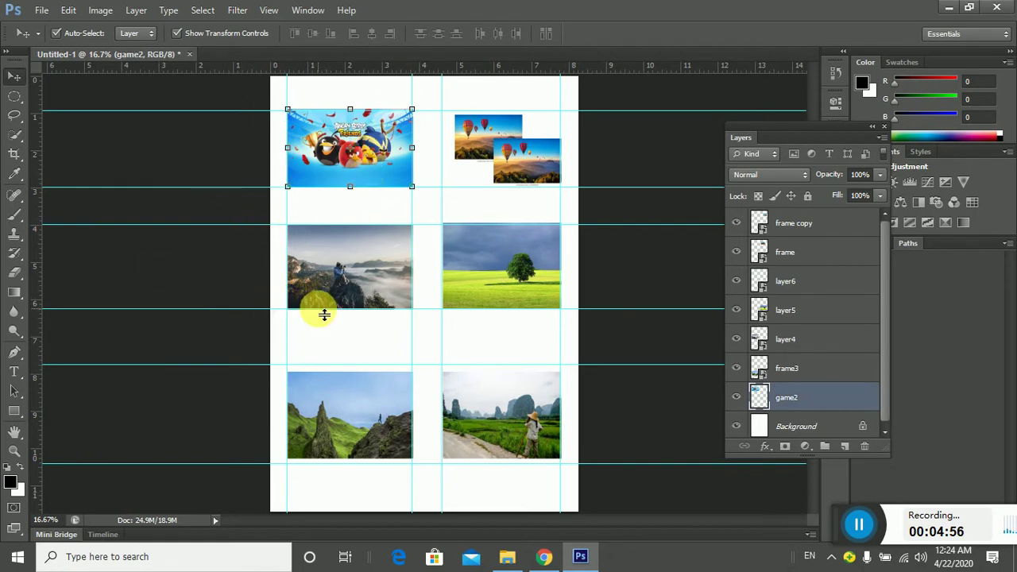
pyautogui.hotkey('ctrl', 'h')
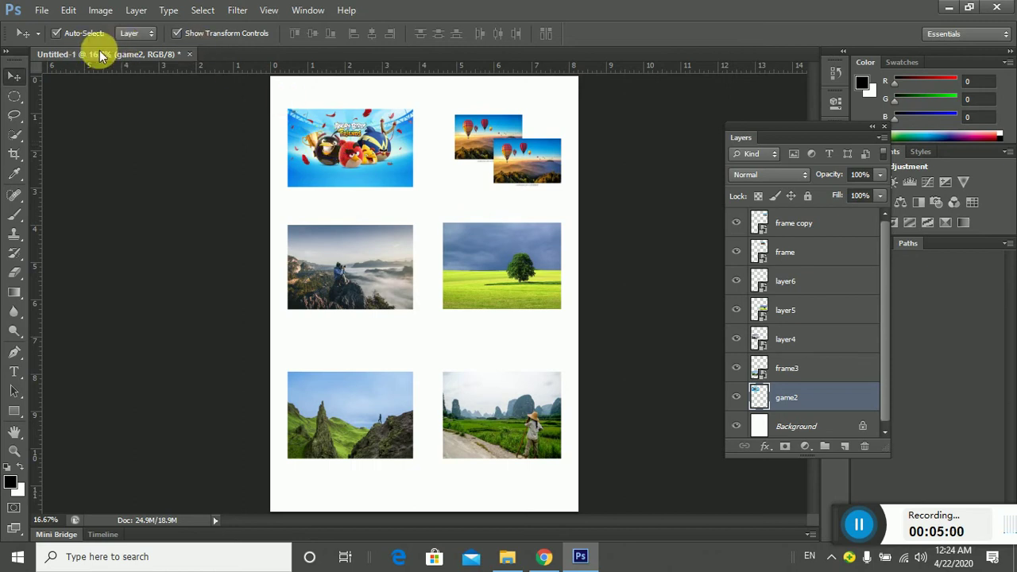
pyautogui.click(57, 34)
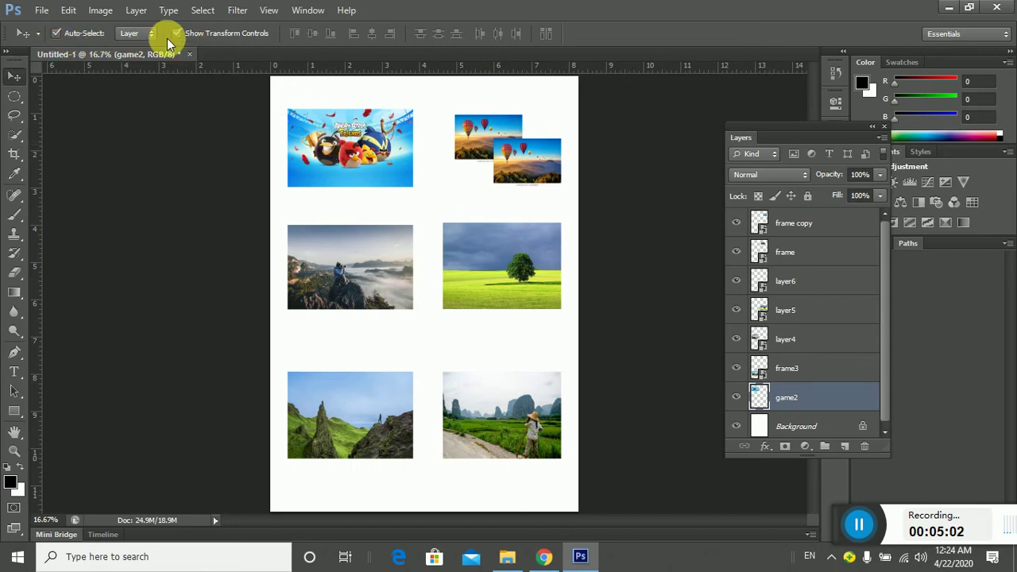
pyautogui.click(144, 32)
pyautogui.click(133, 60)
pyautogui.click(178, 34)
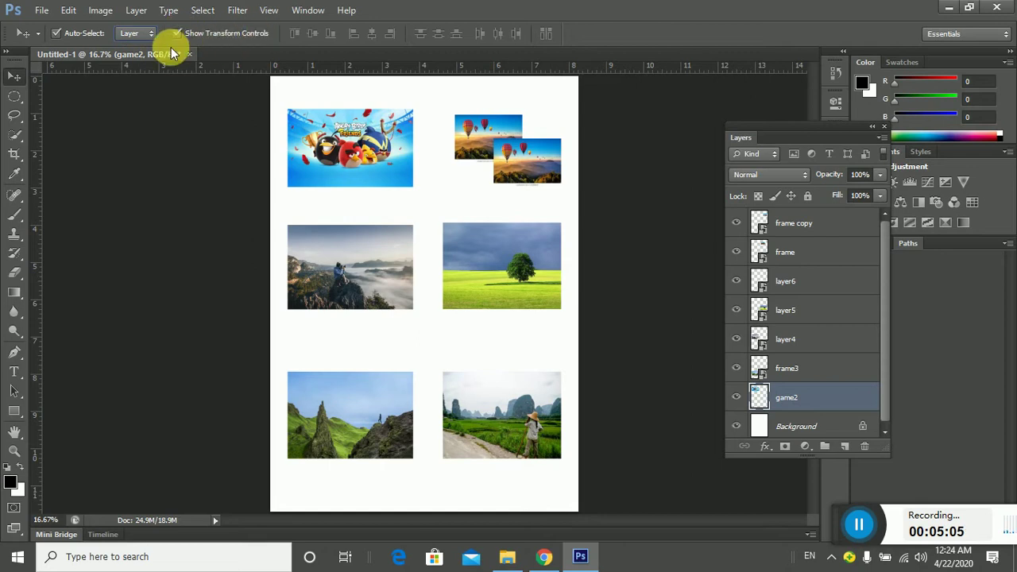
# Rasterize the frame copy and frame smart object layers
pyautogui.click(794, 229)
pyautogui.rightClick(794, 229)
pyautogui.click(850, 182)
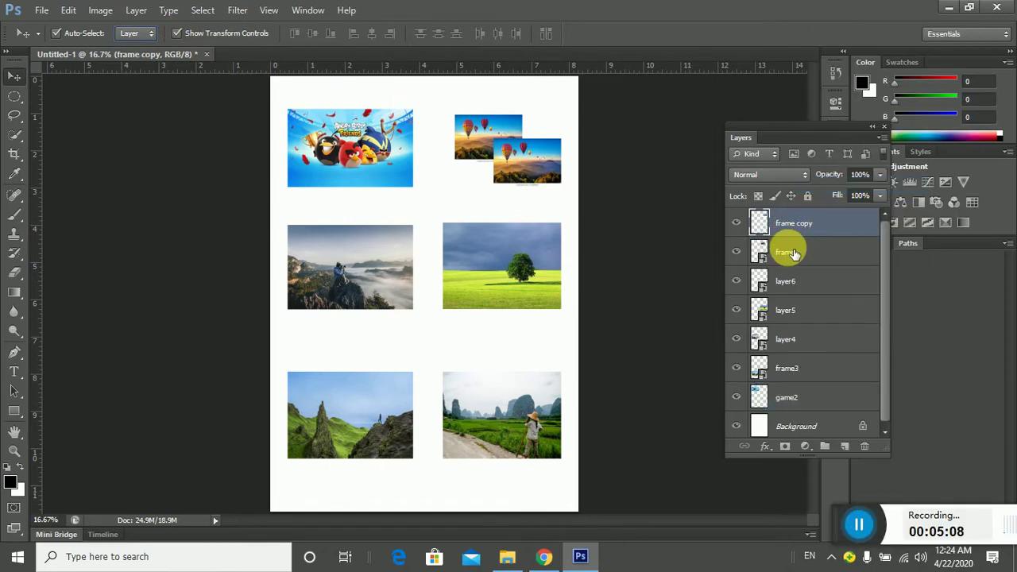
pyautogui.click(798, 255)
pyautogui.rightClick(798, 254)
pyautogui.click(850, 182)
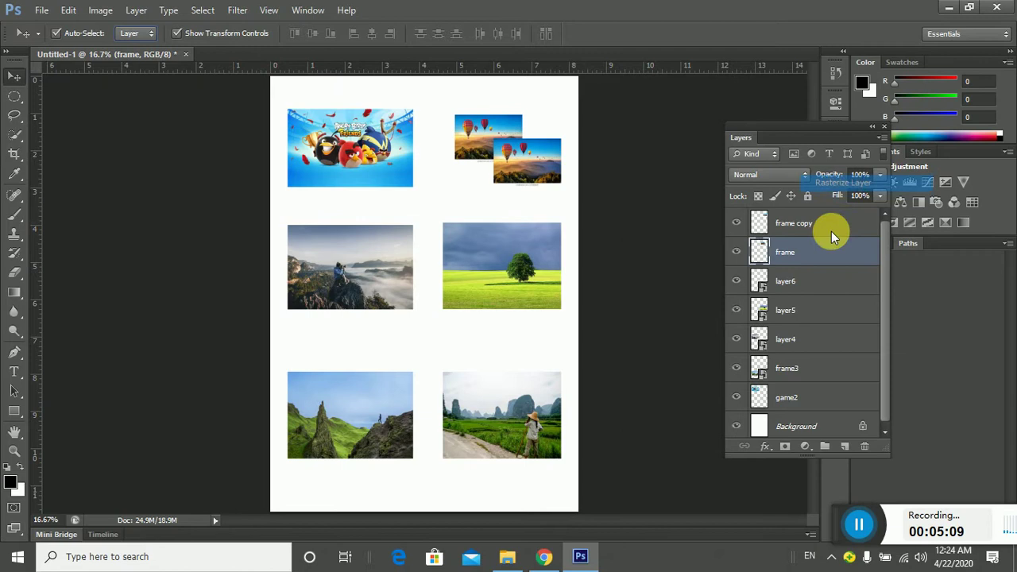
# Rasterize the layer6 and layer5 smart object layers
pyautogui.click(812, 286)
pyautogui.rightClick(814, 288)
pyautogui.click(844, 182)
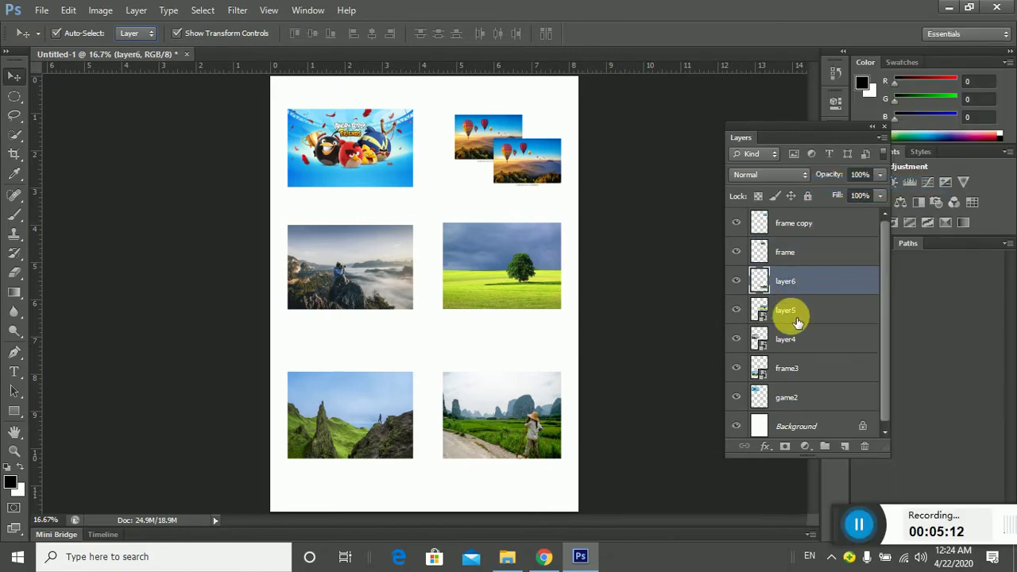
pyautogui.click(796, 315)
pyautogui.rightClick(796, 314)
pyautogui.click(846, 182)
# Rasterize the layer4 and frame3 smart object layers
pyautogui.click(799, 338)
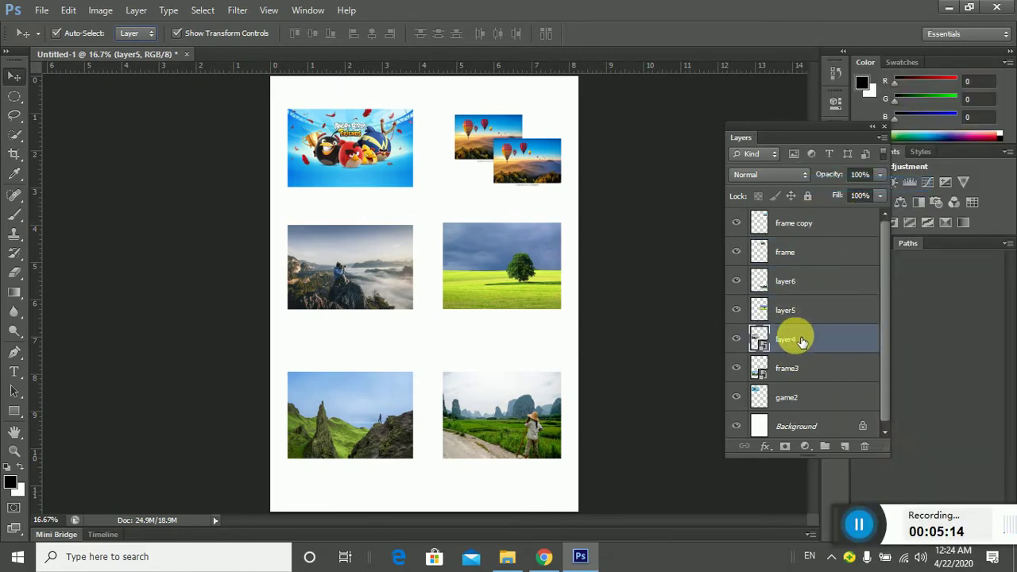
pyautogui.rightClick(799, 338)
pyautogui.click(873, 182)
pyautogui.click(794, 367)
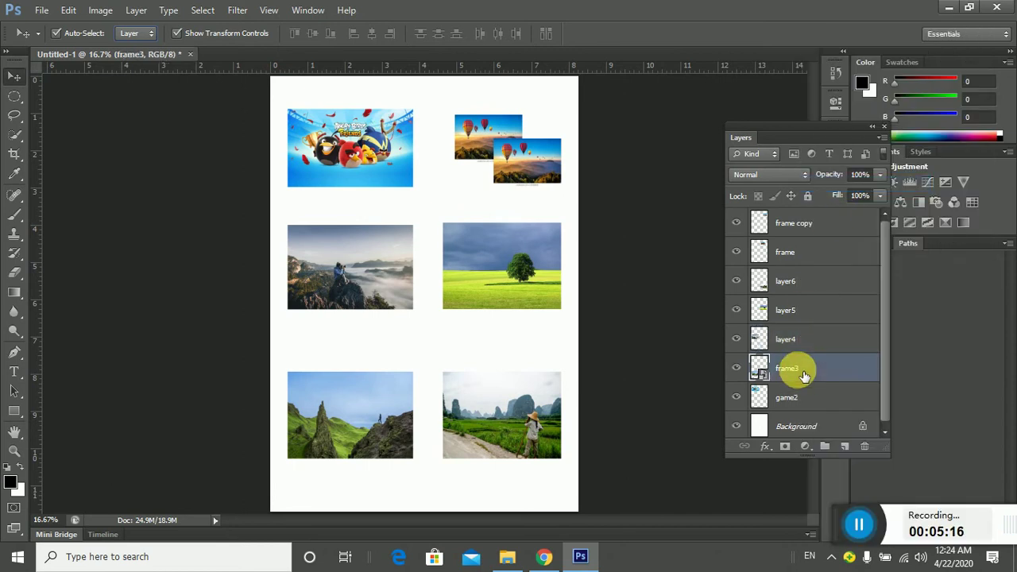
pyautogui.rightClick(794, 367)
pyautogui.click(862, 180)
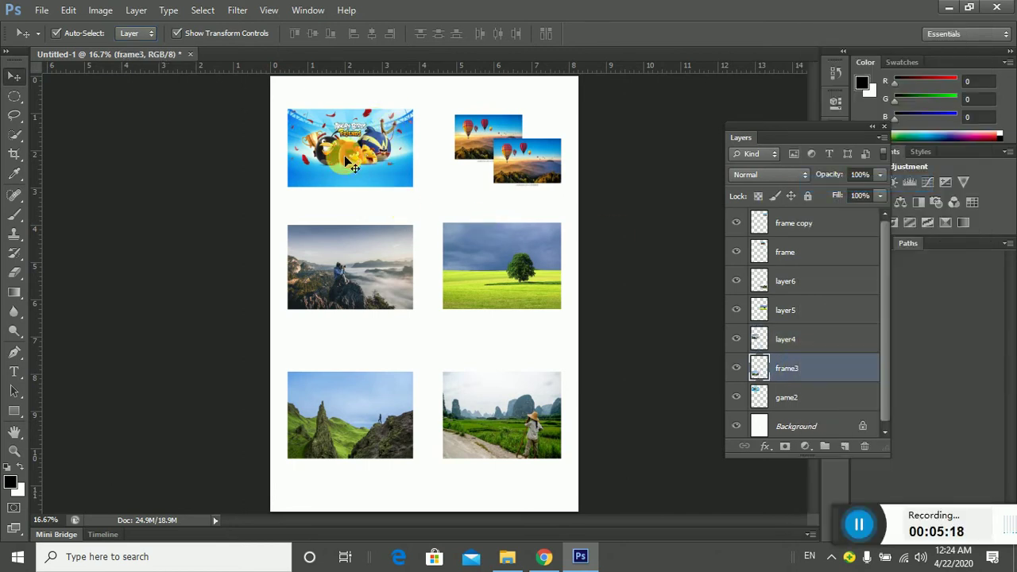
# Add a 30 pt black text heading "Drop Shadow" above the Angry Birds picture
pyautogui.click(353, 167)
pyautogui.scroll(2, 345, 156)
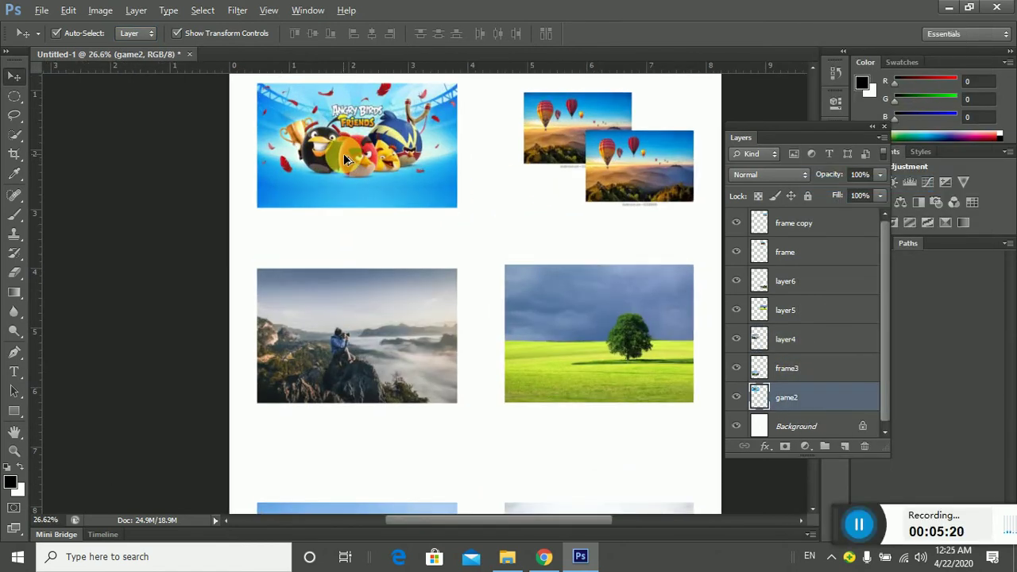
pyautogui.scroll(1, 345, 156)
pyautogui.scroll(3, 344, 155)
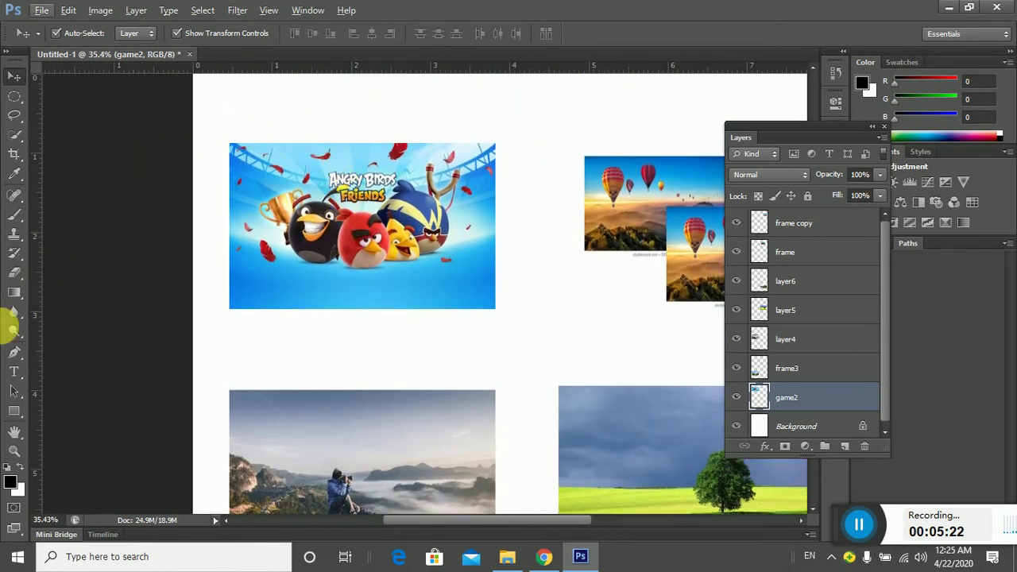
pyautogui.click(16, 371)
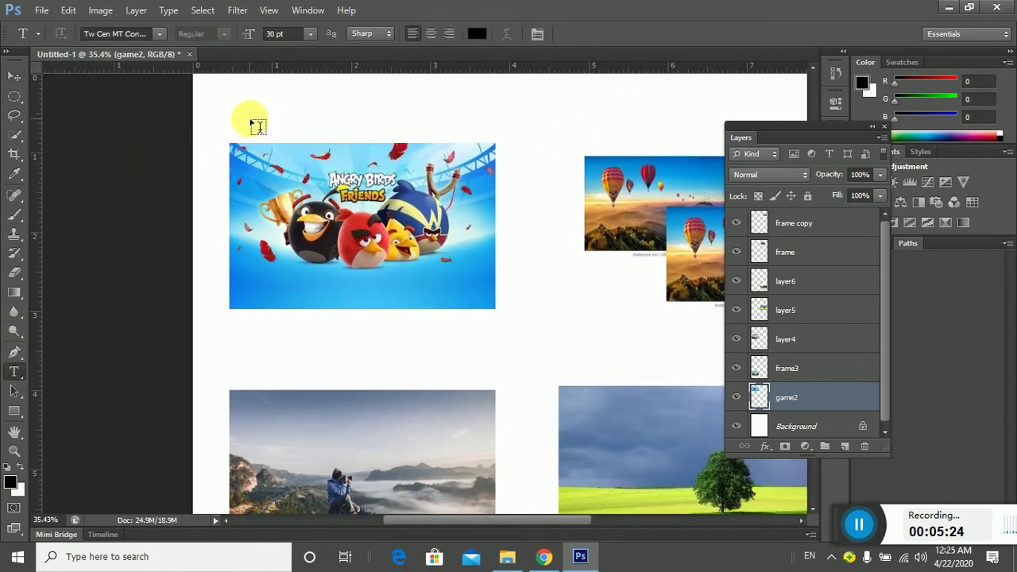
pyautogui.click(257, 126)
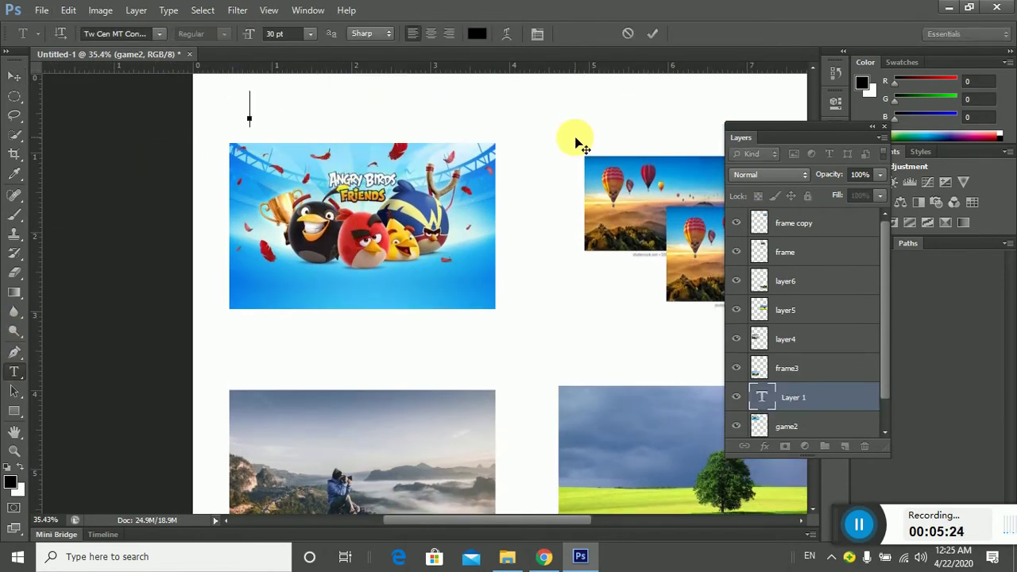
pyautogui.click(653, 32)
# Add the text heading "Stroke" above the overlapping balloon pictures
pyautogui.click(598, 127)
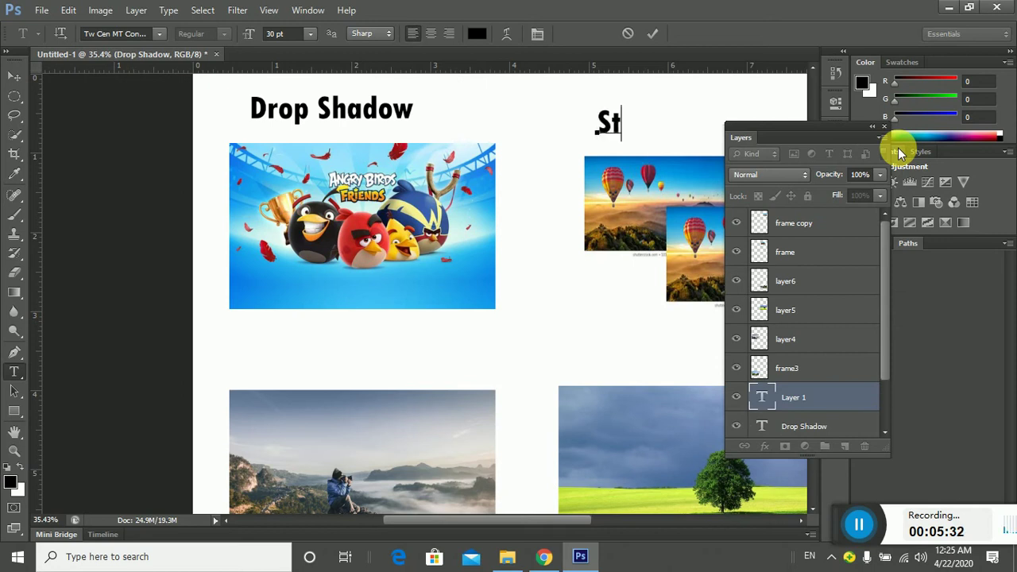
pyautogui.write('Stroke')
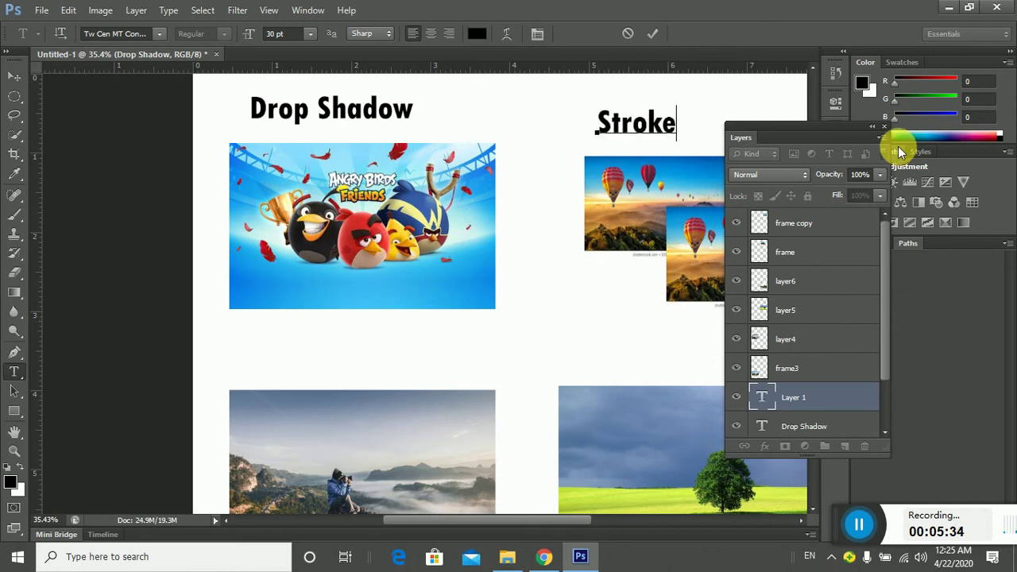
pyautogui.click(651, 35)
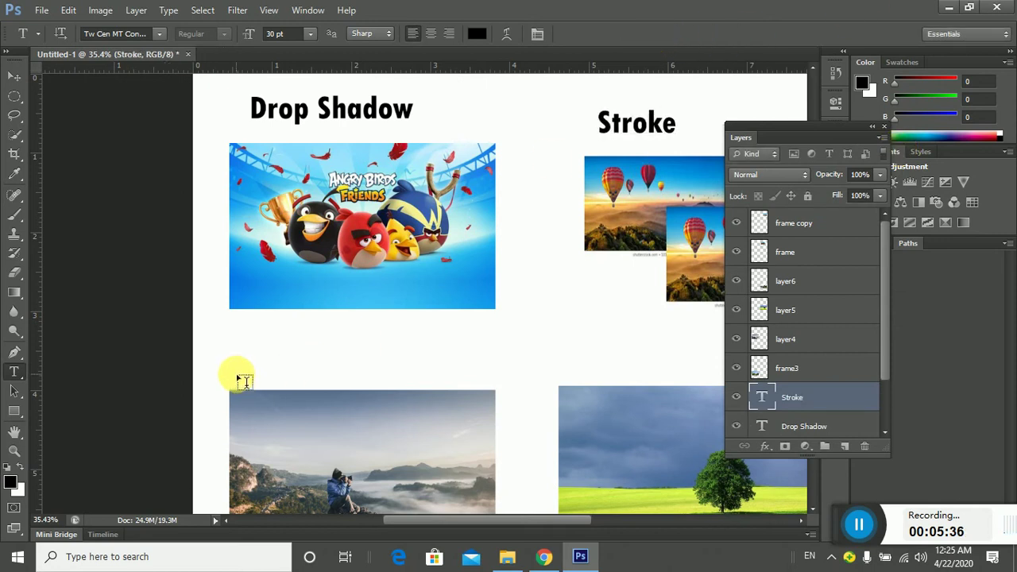
# Add the middle-row headings "Bevel/Emboss" above the photographer picture and "Inner Glow" above the tree picture
pyautogui.click(237, 374)
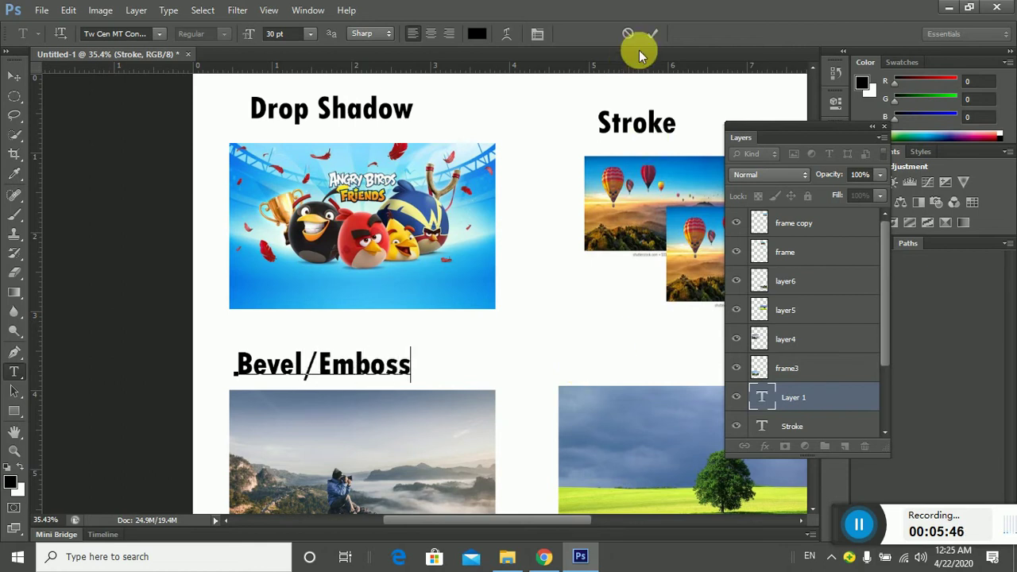
pyautogui.click(652, 33)
pyautogui.click(582, 375)
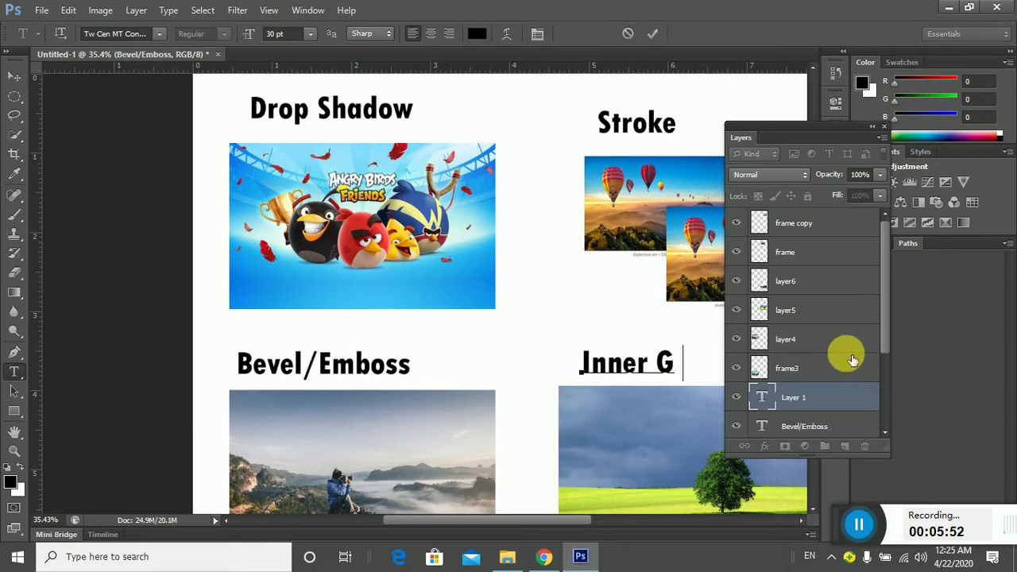
pyautogui.click(656, 30)
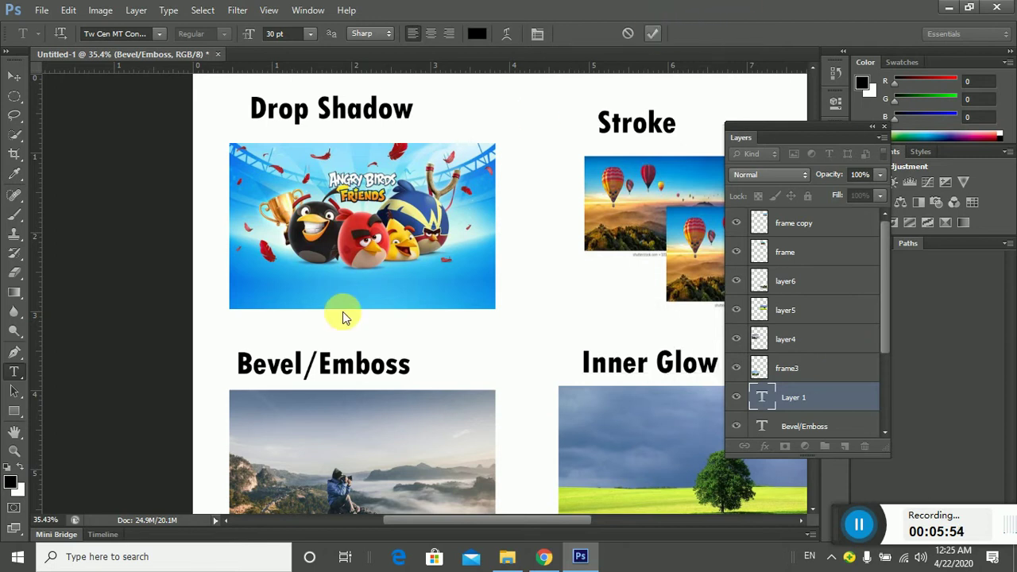
# Add the bottom-row headings "Inner Shadow" above the frame3 picture and "Outer Glow" above the layer6 picture
pyautogui.scroll(-5, 346, 313)
pyautogui.scroll(-1, 352, 316)
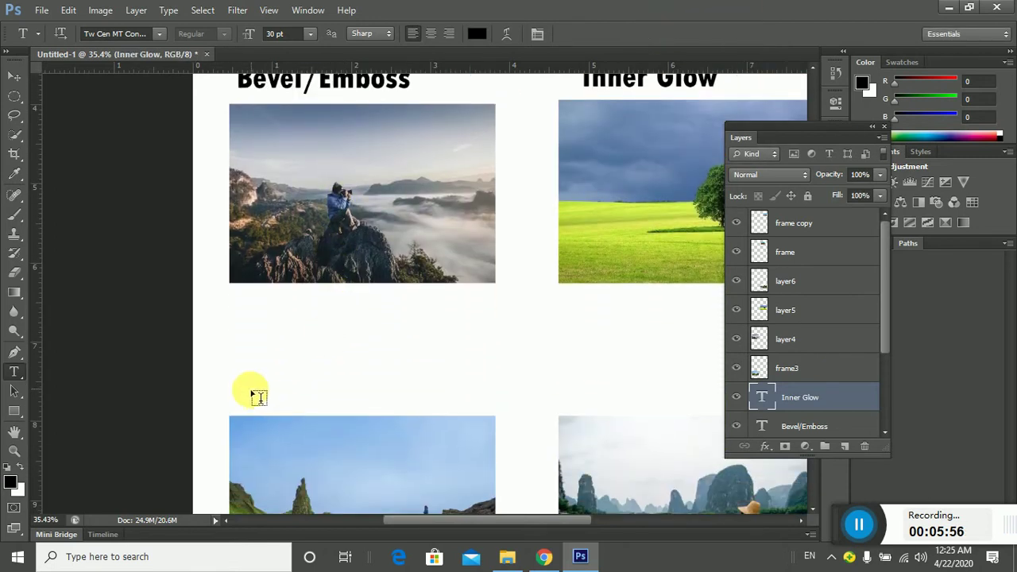
pyautogui.click(247, 389)
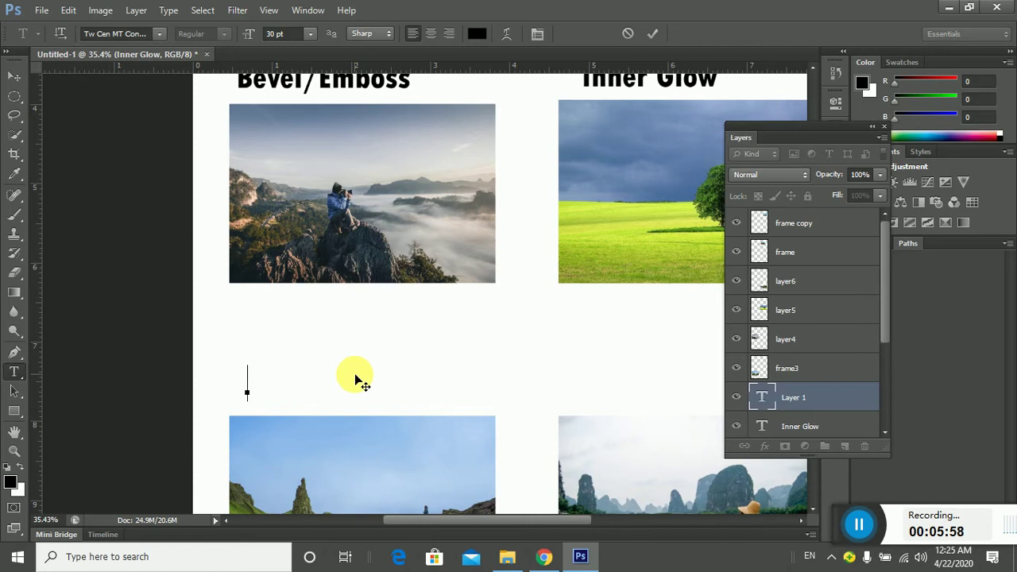
pyautogui.write('Inner Shadow')
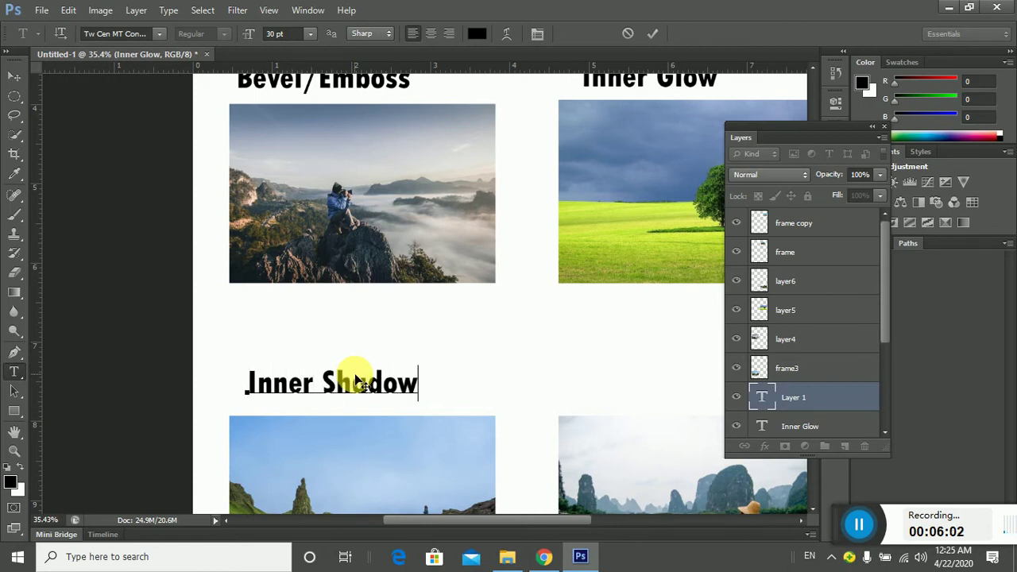
pyautogui.click(652, 34)
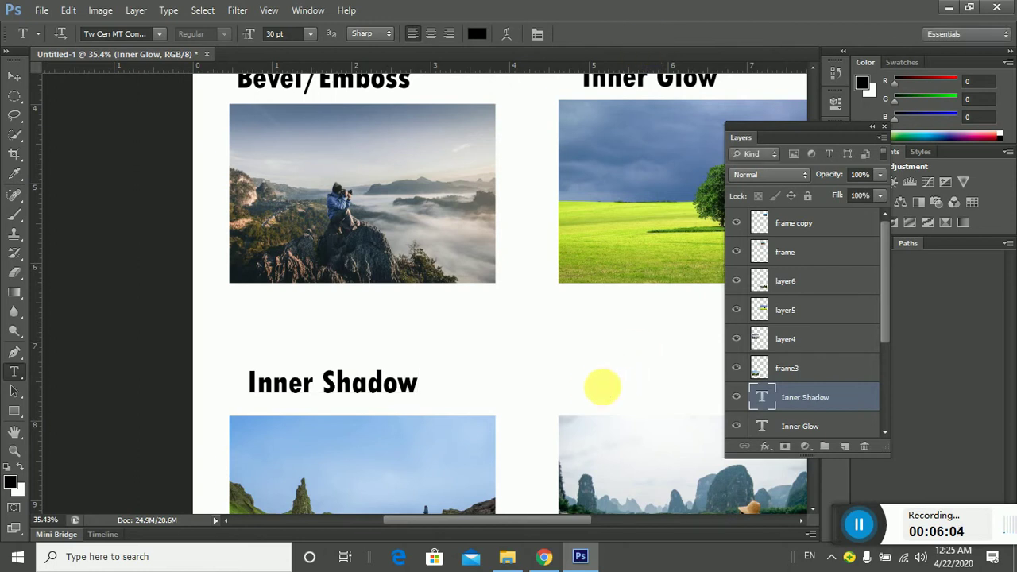
pyautogui.click(587, 387)
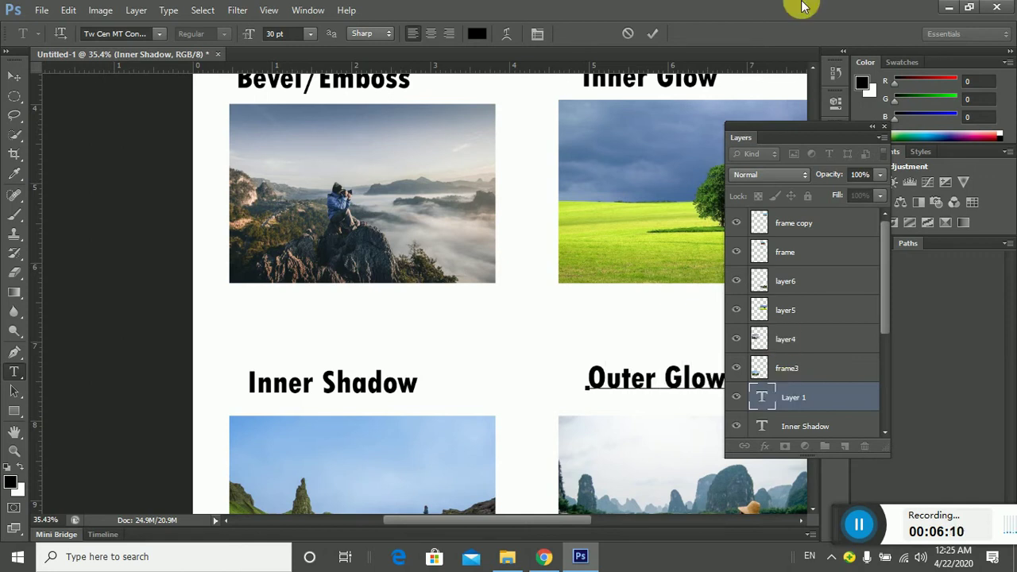
pyautogui.click(652, 33)
# Select the Angry Birds picture's layer, game2, with the Move tool and review the layer stack
pyautogui.scroll(2, 296, 274)
pyautogui.scroll(4, 293, 270)
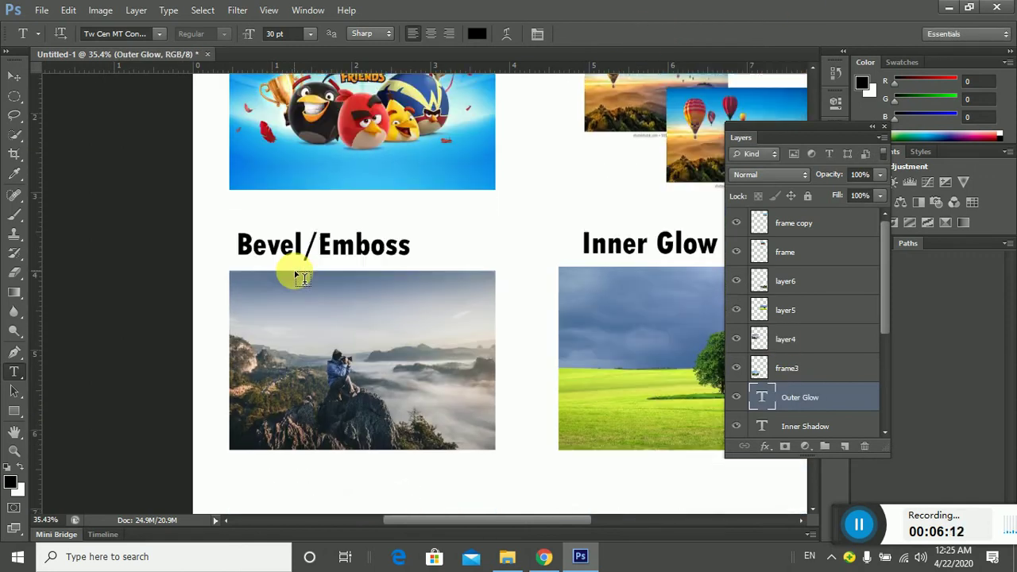
pyautogui.click(13, 98)
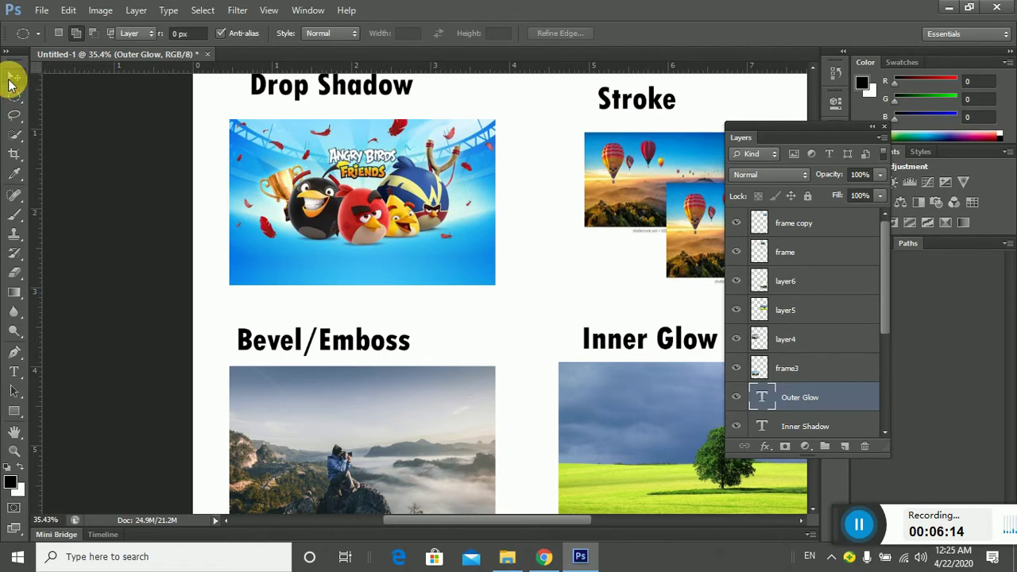
pyautogui.click(13, 77)
pyautogui.click(363, 195)
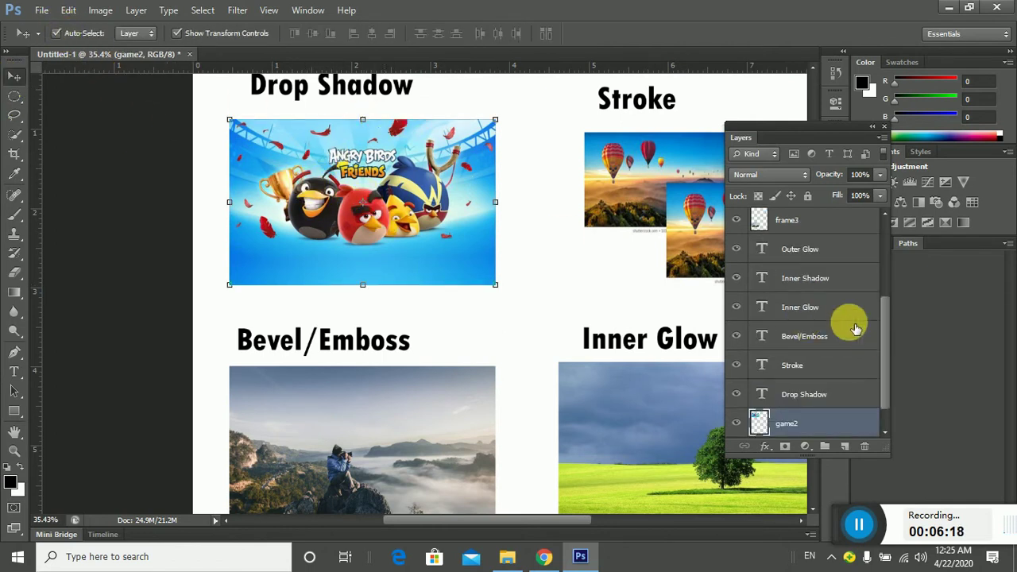
pyautogui.scroll(-1, 813, 358)
pyautogui.scroll(3, 830, 366)
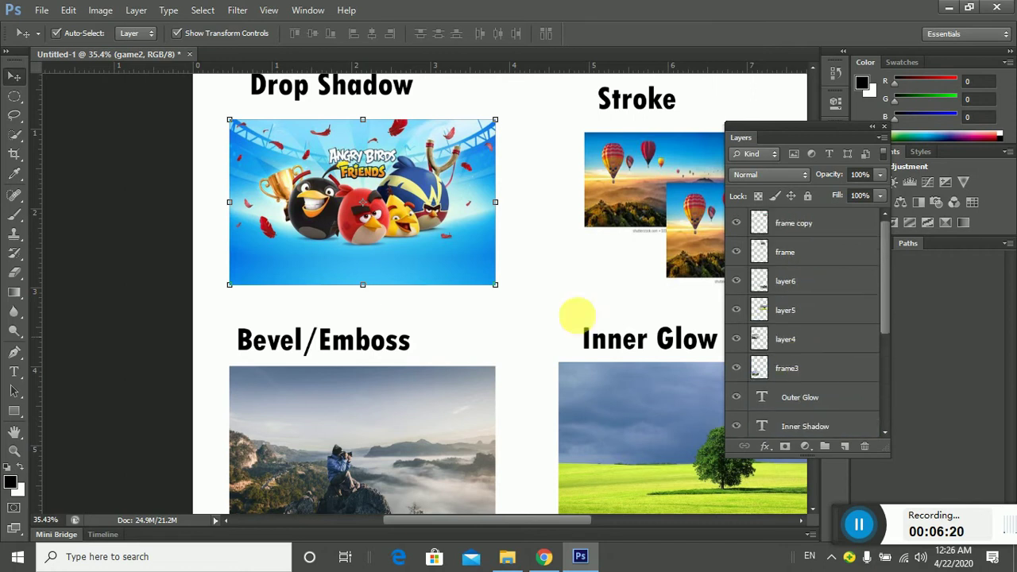
pyautogui.scroll(-3, 817, 336)
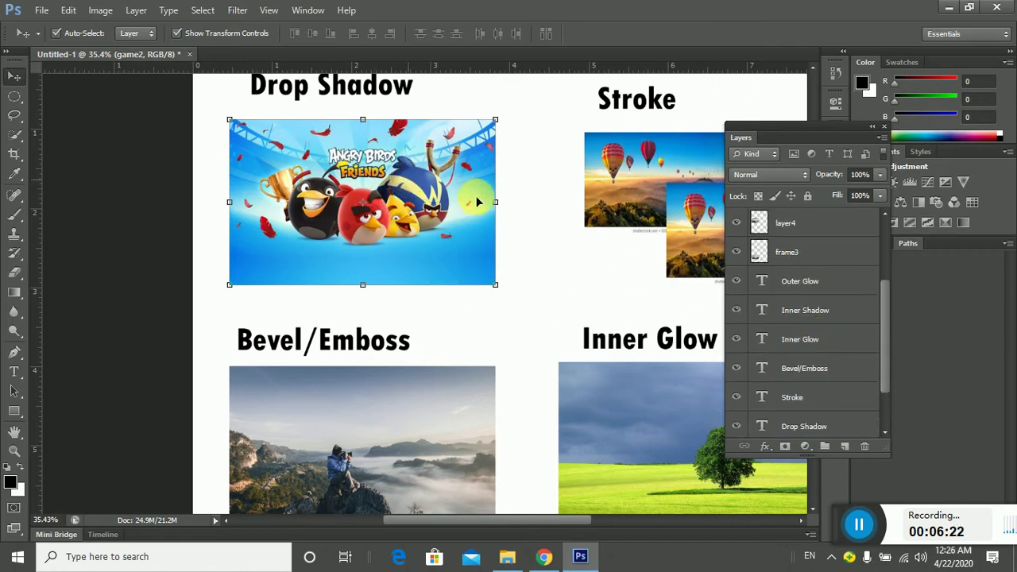
# Draw a circular marquee selection around the Angry Birds characters on the game2 layer, nearly as tall as the picture
pyautogui.click(640, 179)
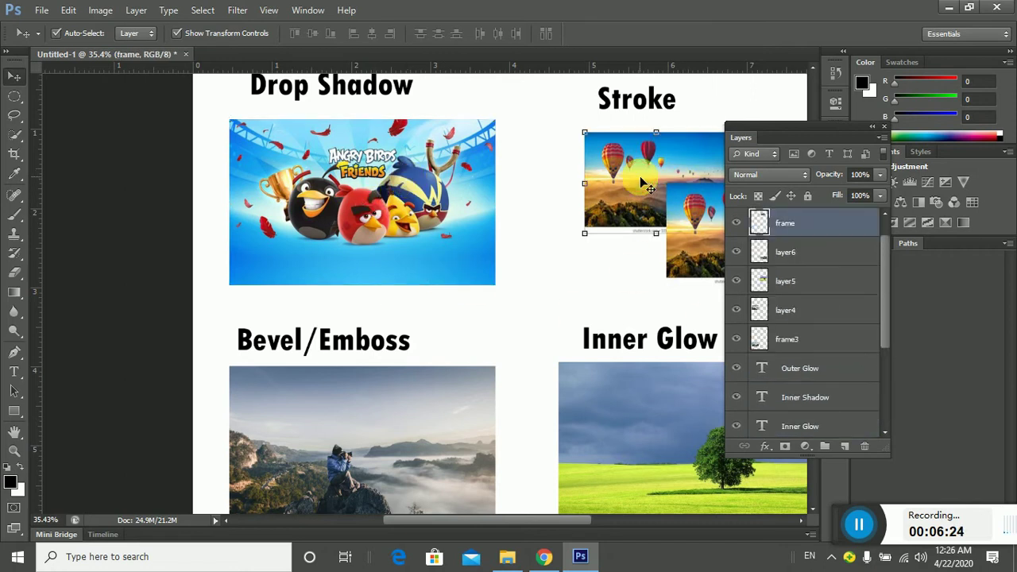
pyautogui.click(672, 207)
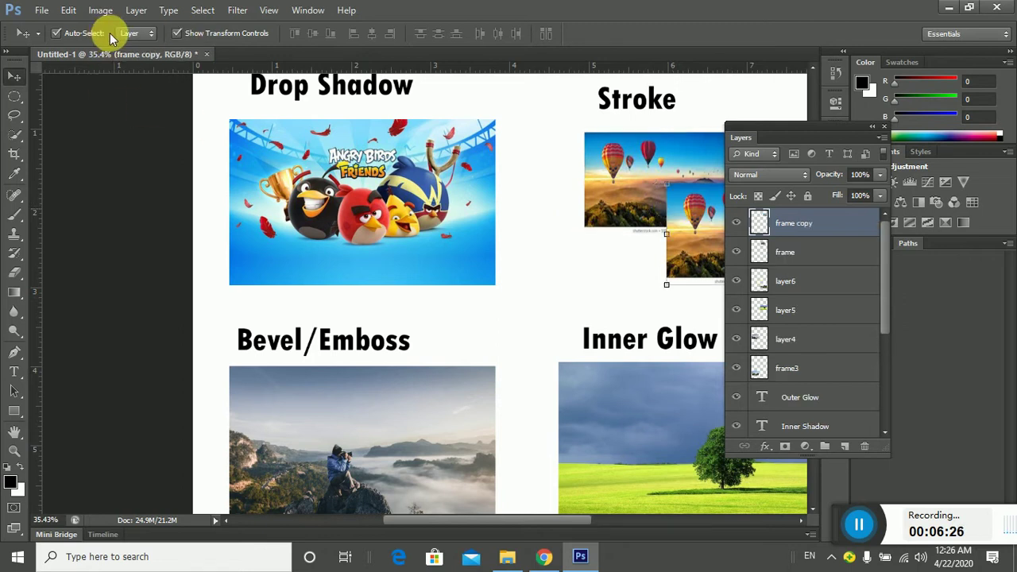
pyautogui.click(293, 188)
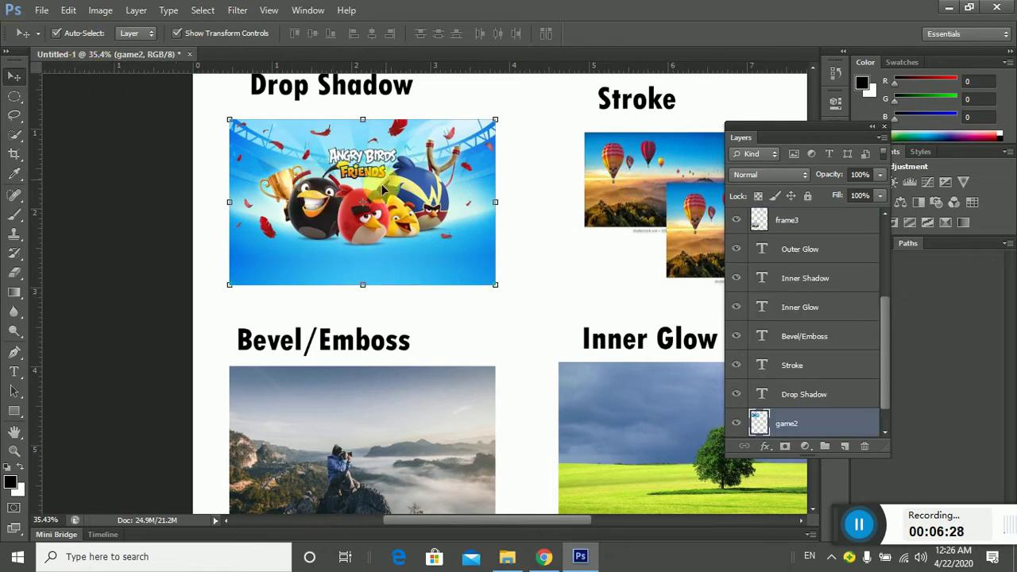
pyautogui.click(14, 96)
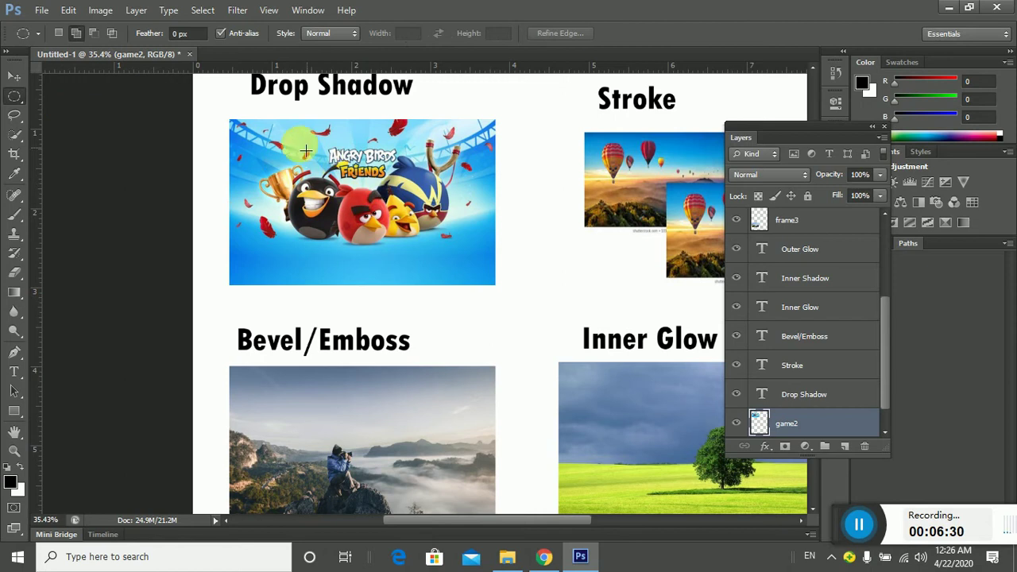
pyautogui.moveTo(278, 133); pyautogui.dragTo(436, 286)
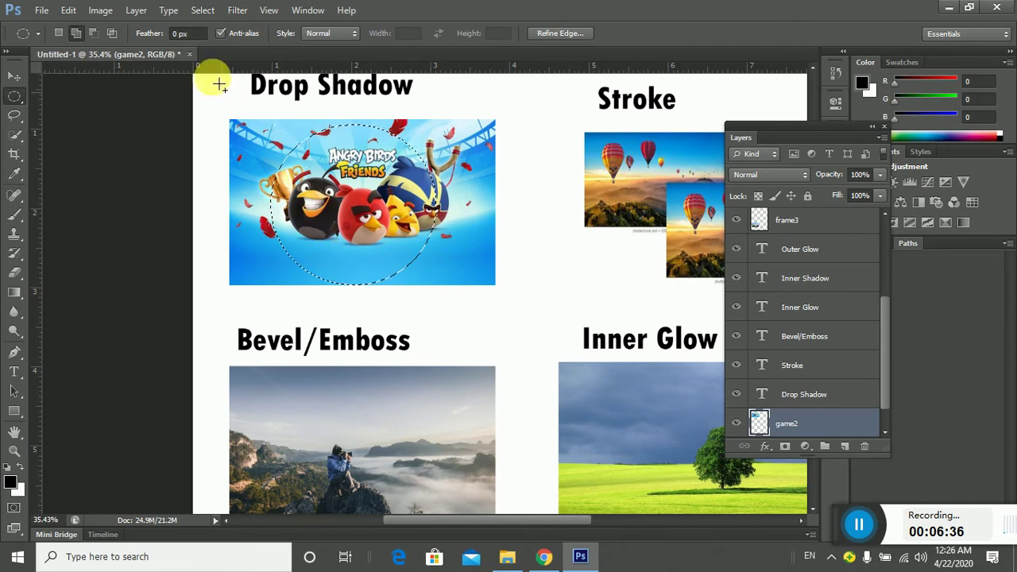
# Invert the circular selection, delete the Angry Birds picture's area outside the circle, and deselect
pyautogui.click(201, 10)
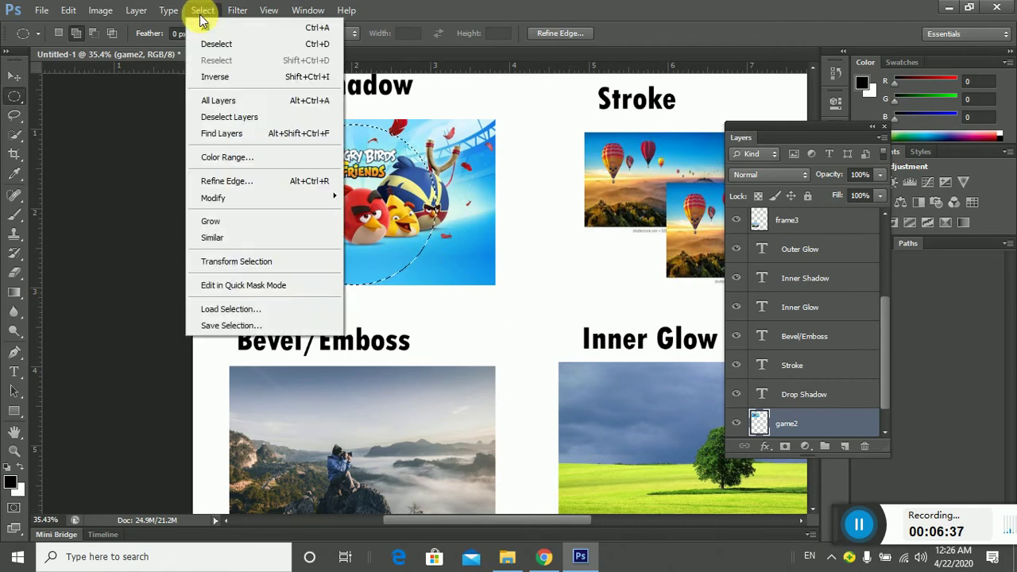
pyautogui.click(240, 77)
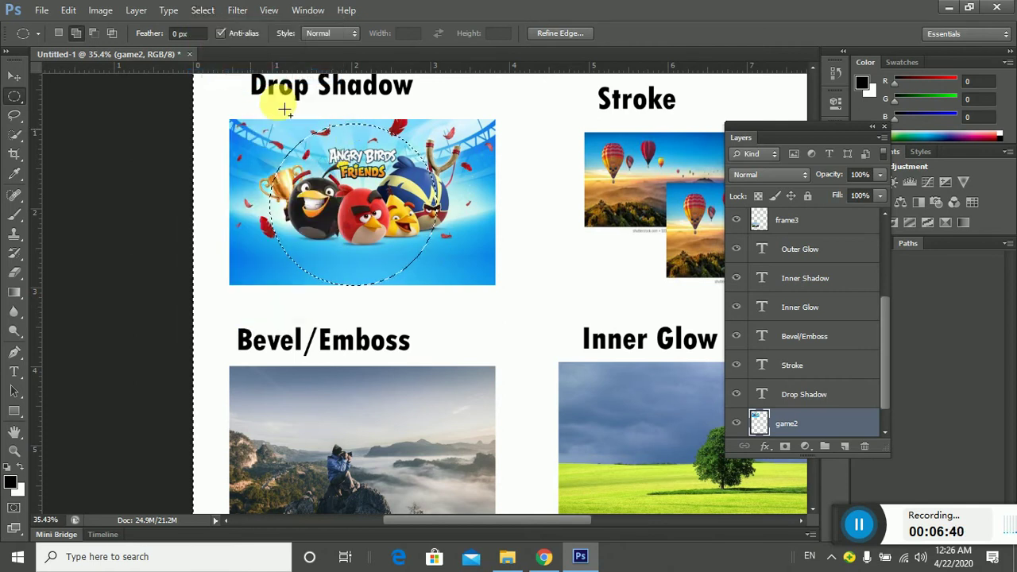
pyautogui.click(68, 11)
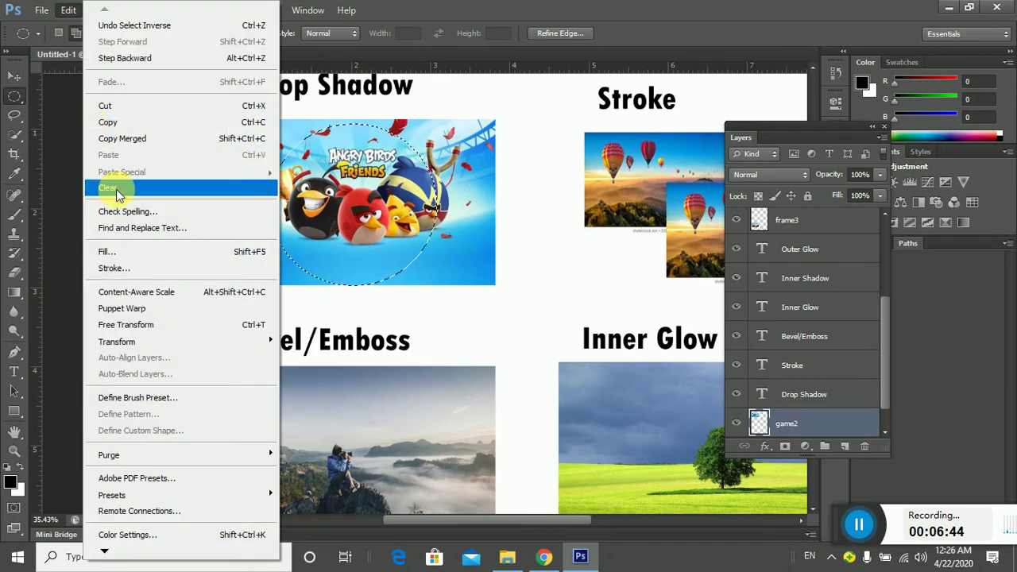
pyautogui.click(416, 6)
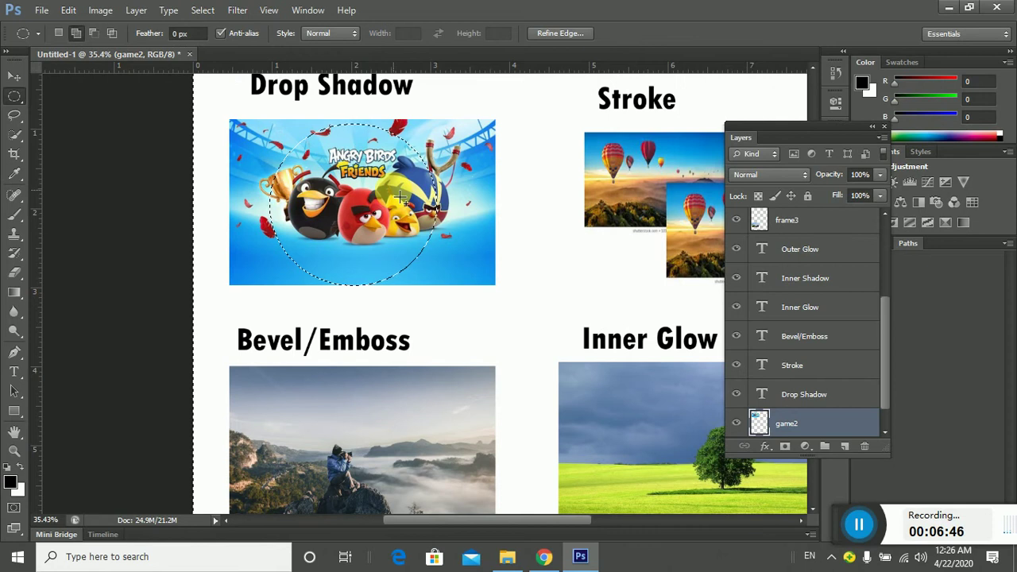
pyautogui.press('Delete')
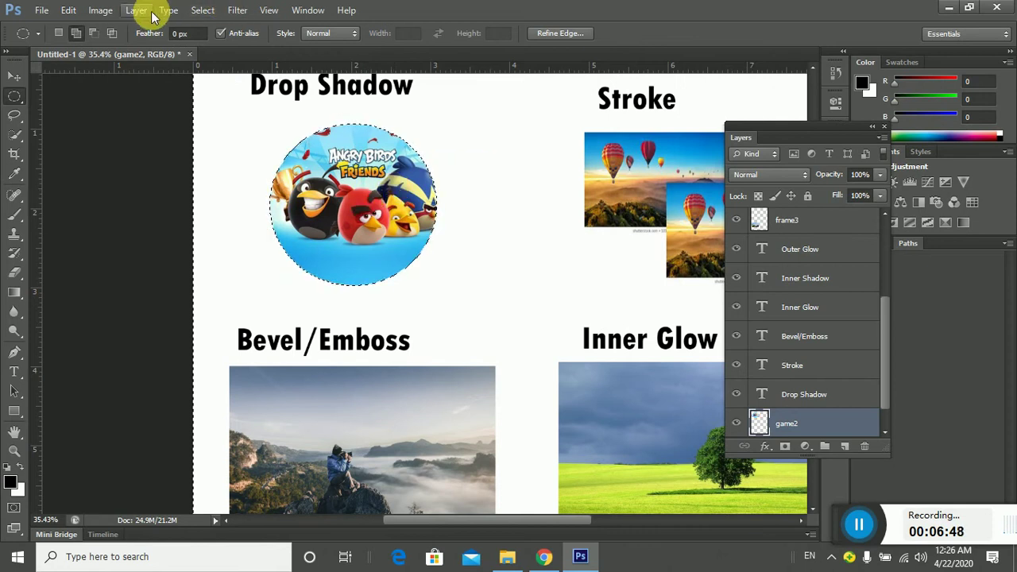
pyautogui.click(191, 11)
pyautogui.click(216, 44)
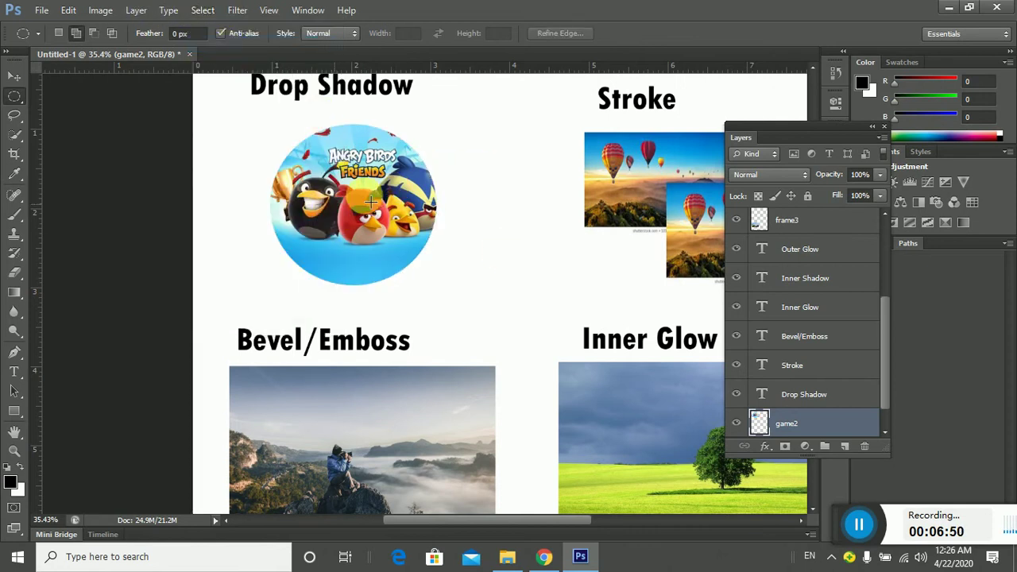
# Add a Drop Shadow with size 43 px and distance 34 px to the circular Angry Birds picture and move it up closer to its heading
pyautogui.click(763, 445)
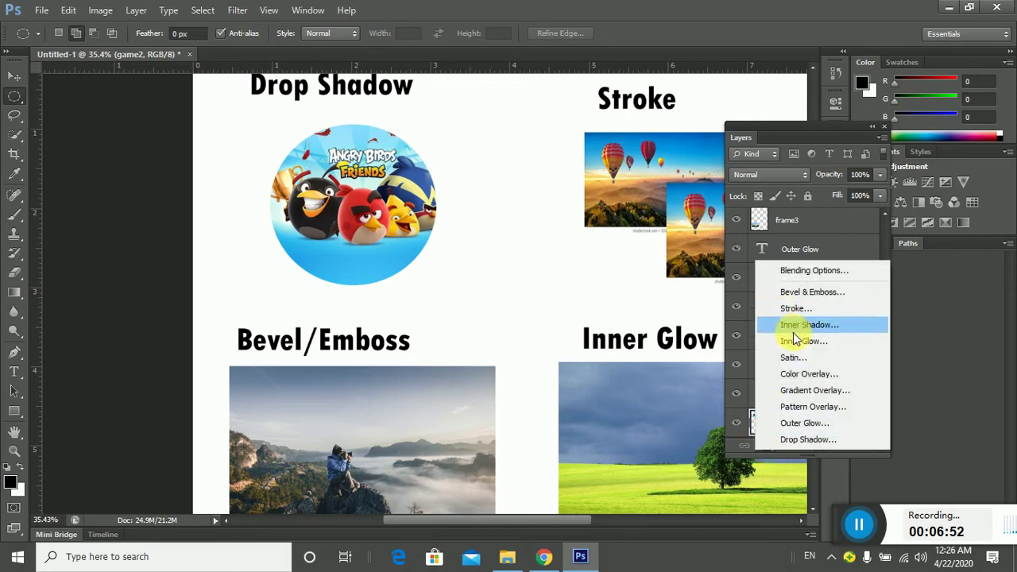
pyautogui.click(810, 441)
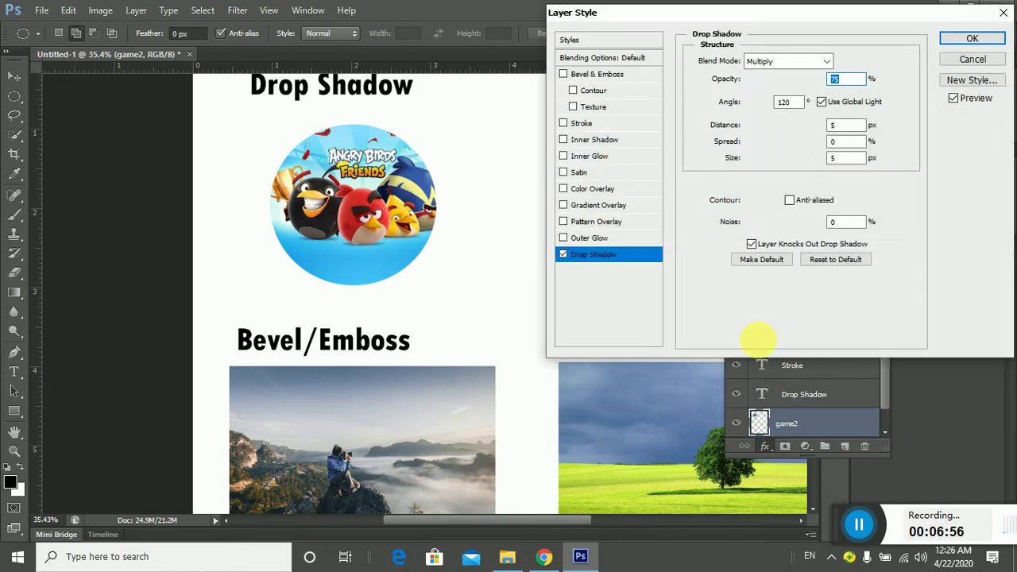
pyautogui.moveTo(711, 20); pyautogui.dragTo(637, 32)
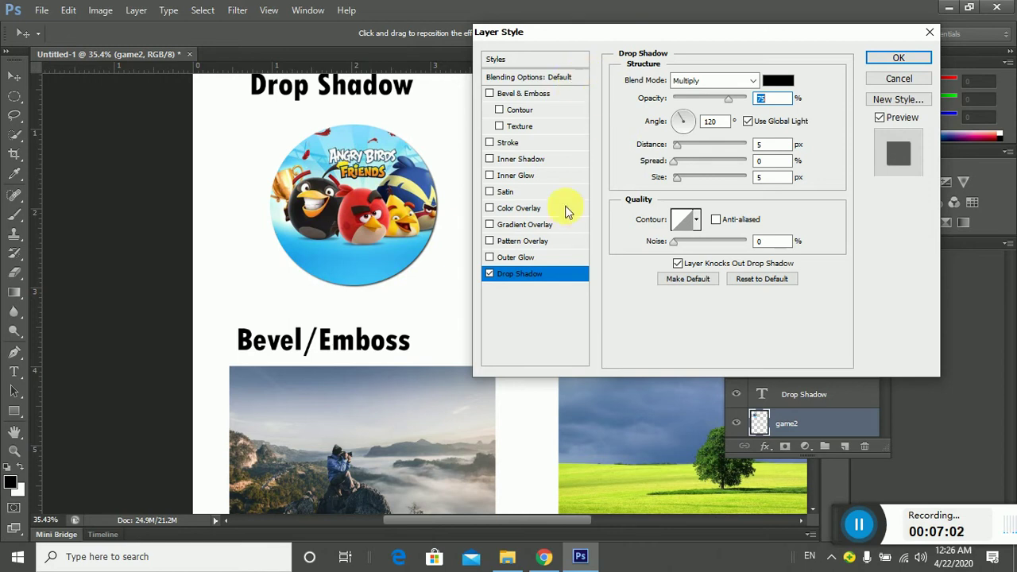
pyautogui.moveTo(679, 182); pyautogui.dragTo(689, 183)
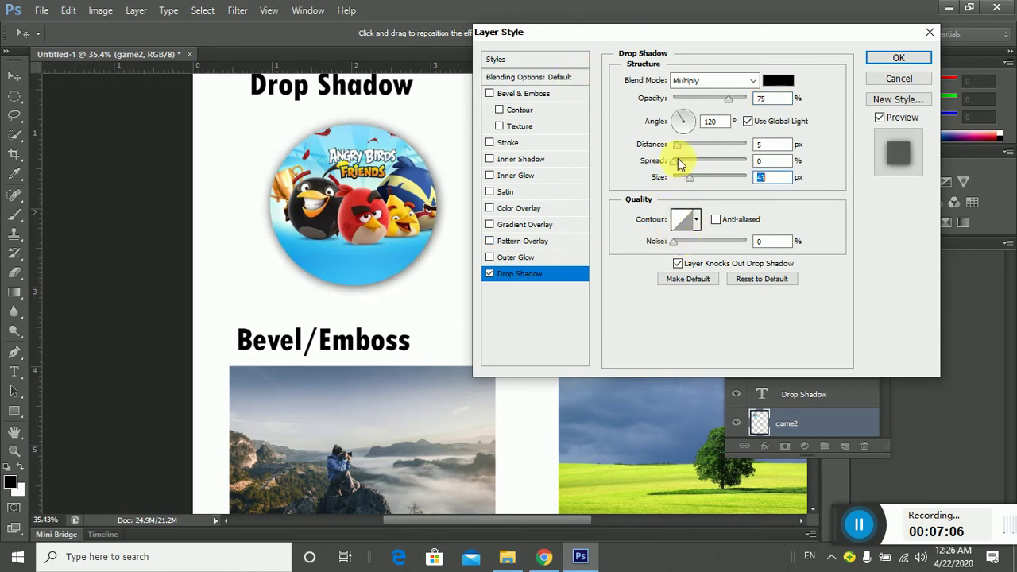
pyautogui.moveTo(696, 141)
pyautogui.mouseDown()
pyautogui.moveTo(706, 141)
pyautogui.moveTo(691, 144)
pyautogui.mouseUp()
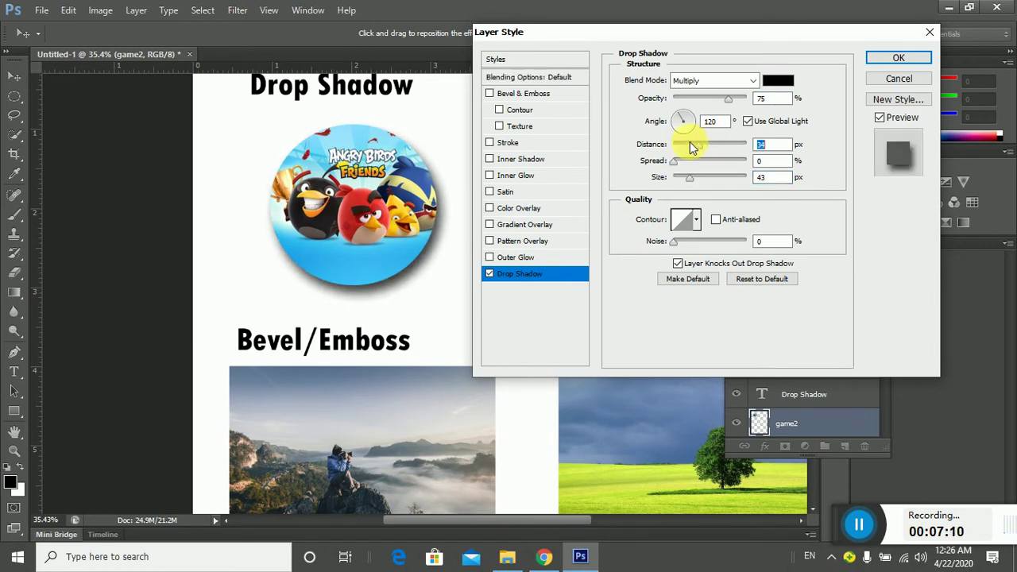
pyautogui.click(878, 57)
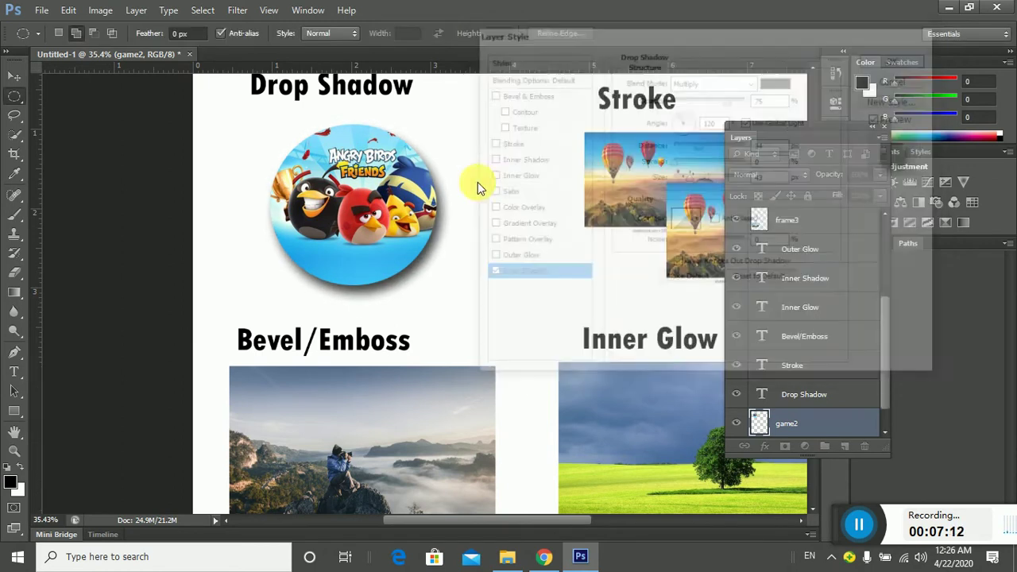
pyautogui.click(14, 75)
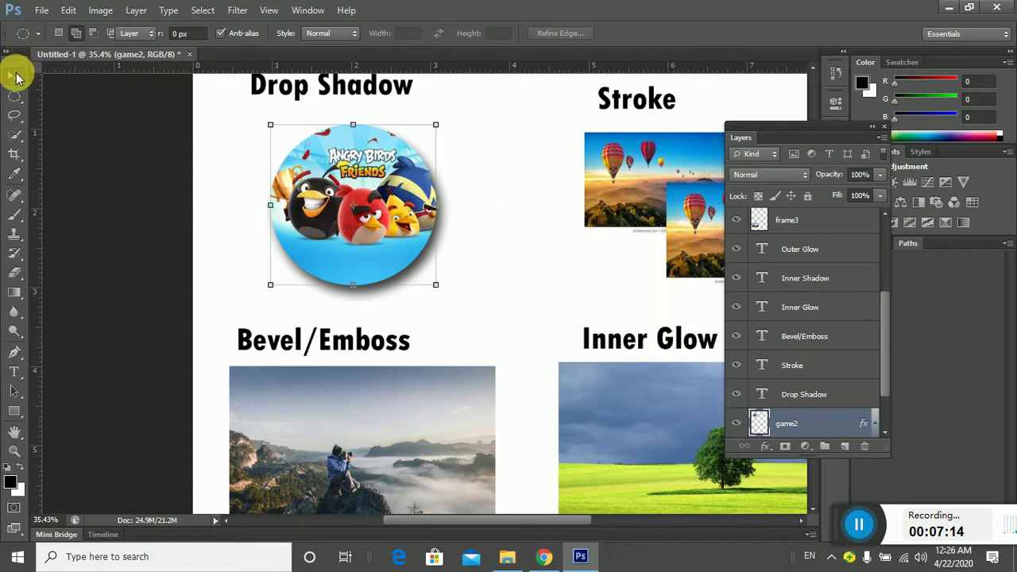
pyautogui.moveTo(415, 209); pyautogui.dragTo(395, 190)
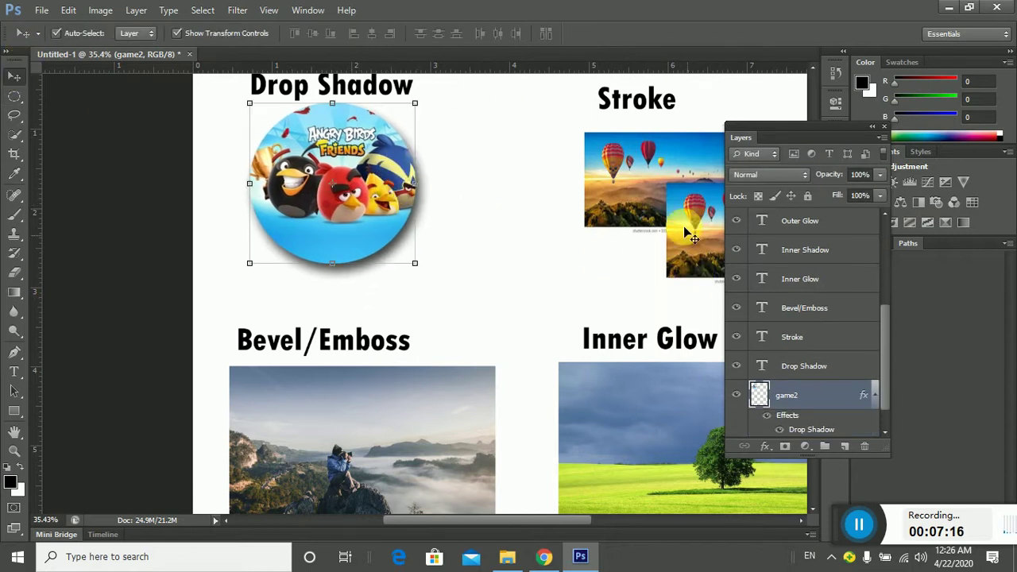
# Give the rear balloon picture, layer frame, a Stroke style positioned Inside with a size of 24 px
pyautogui.click(633, 190)
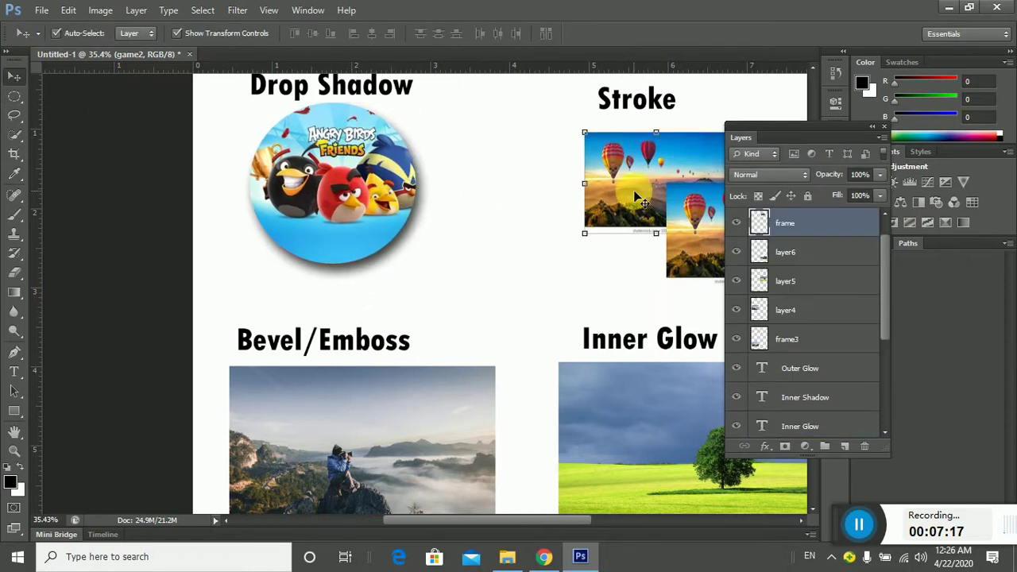
pyautogui.click(768, 445)
pyautogui.click(806, 303)
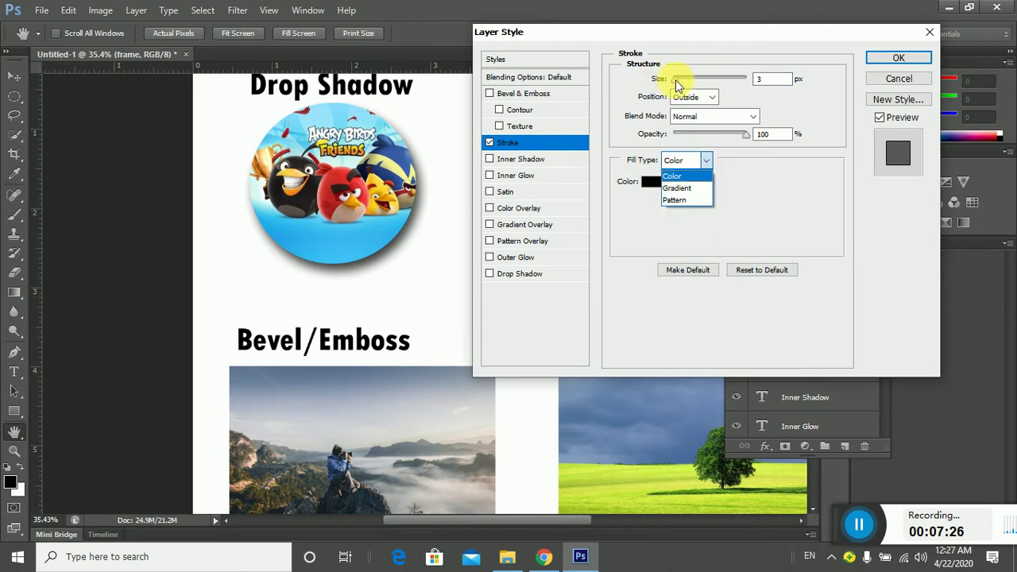
pyautogui.click(703, 97)
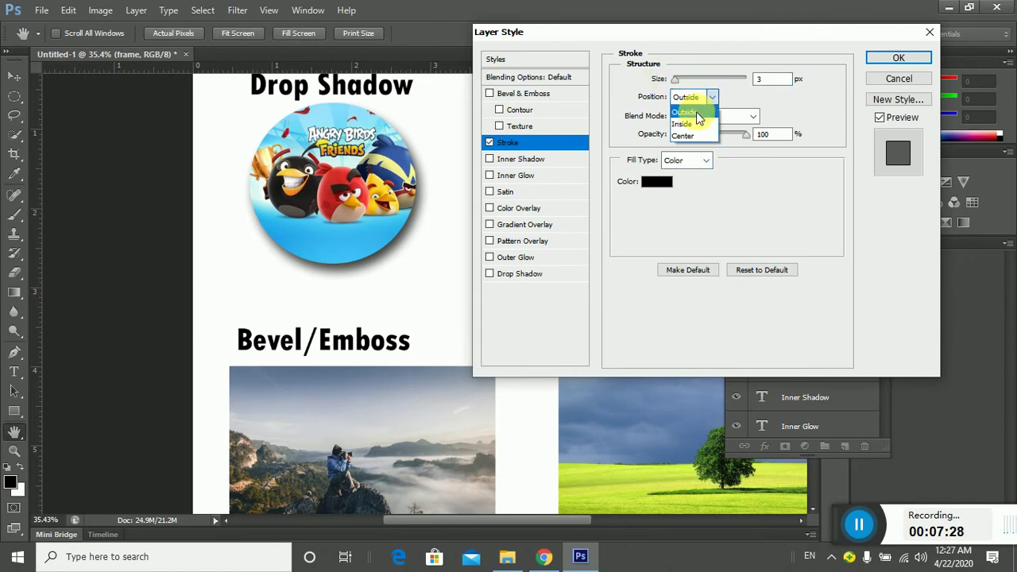
pyautogui.click(691, 124)
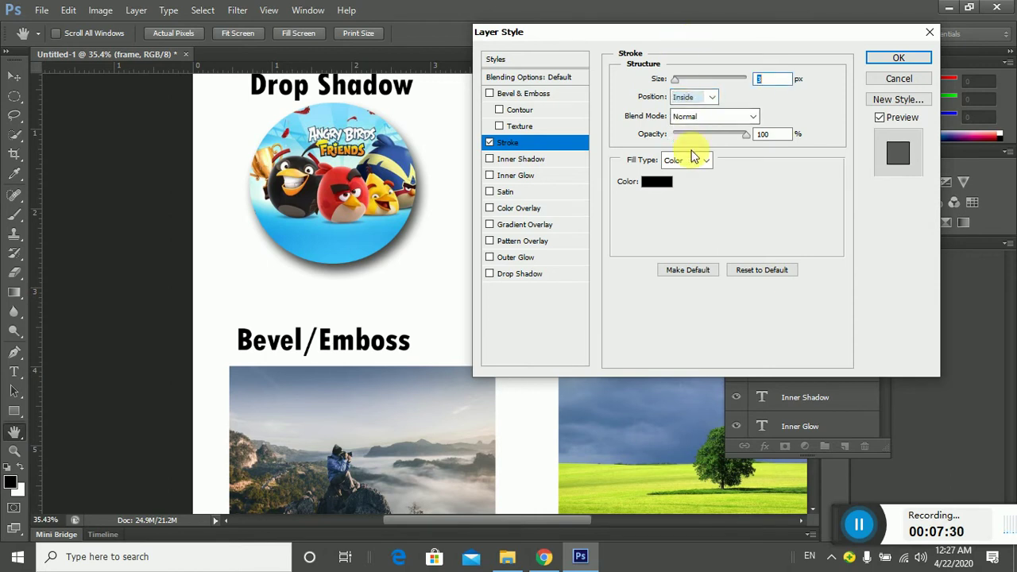
pyautogui.moveTo(599, 28)
pyautogui.mouseDown()
pyautogui.moveTo(620, 46)
pyautogui.moveTo(641, 173)
pyautogui.moveTo(322, 148)
pyautogui.moveTo(213, 101)
pyautogui.mouseUp()
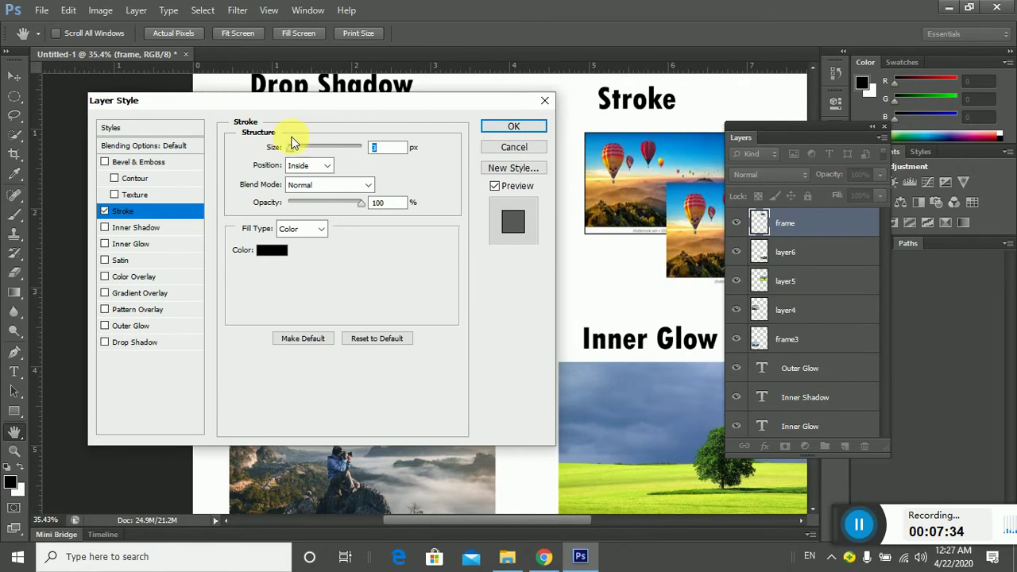
pyautogui.click(334, 171)
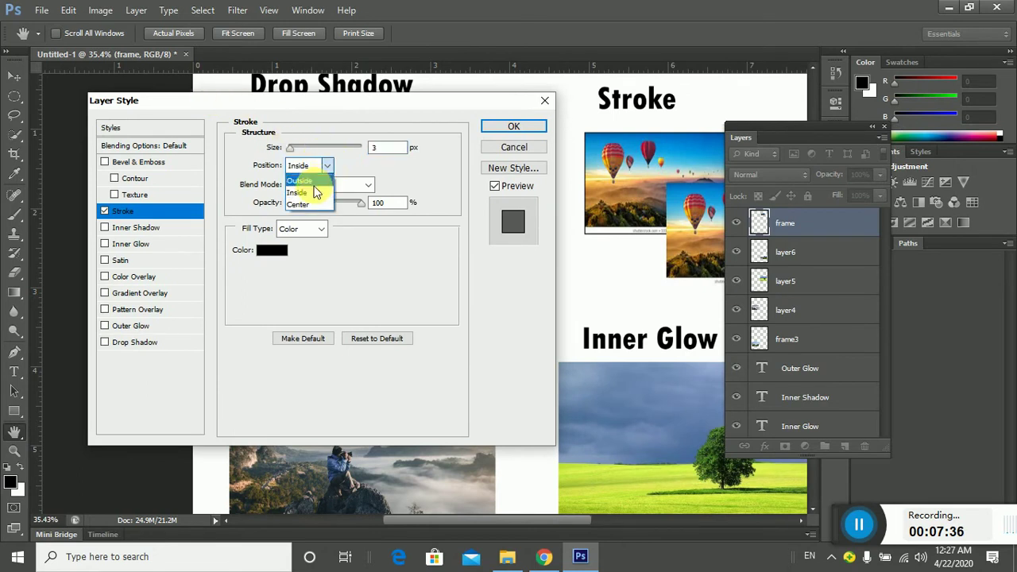
pyautogui.click(322, 186)
pyautogui.click(308, 191)
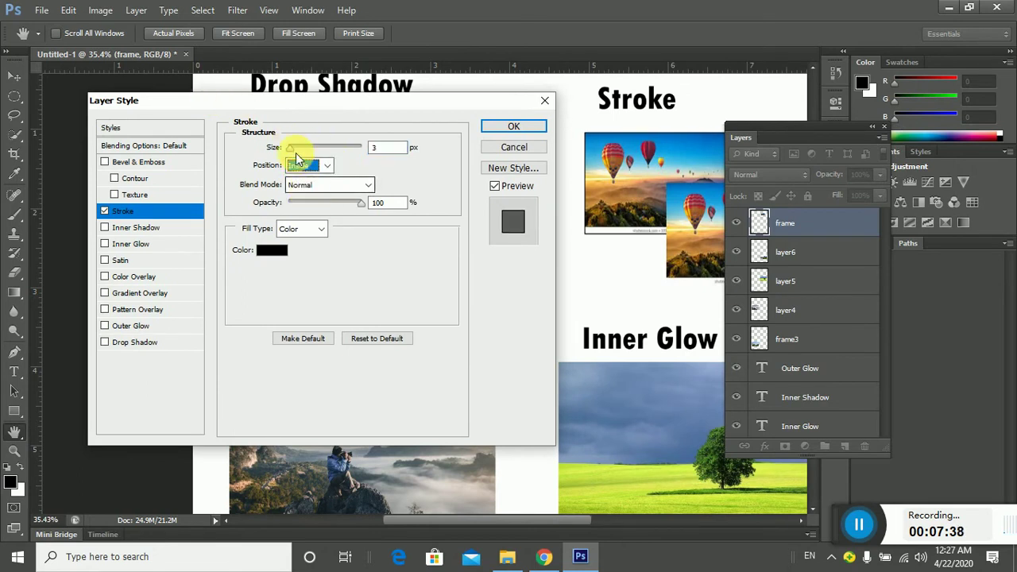
pyautogui.moveTo(294, 149); pyautogui.dragTo(299, 149)
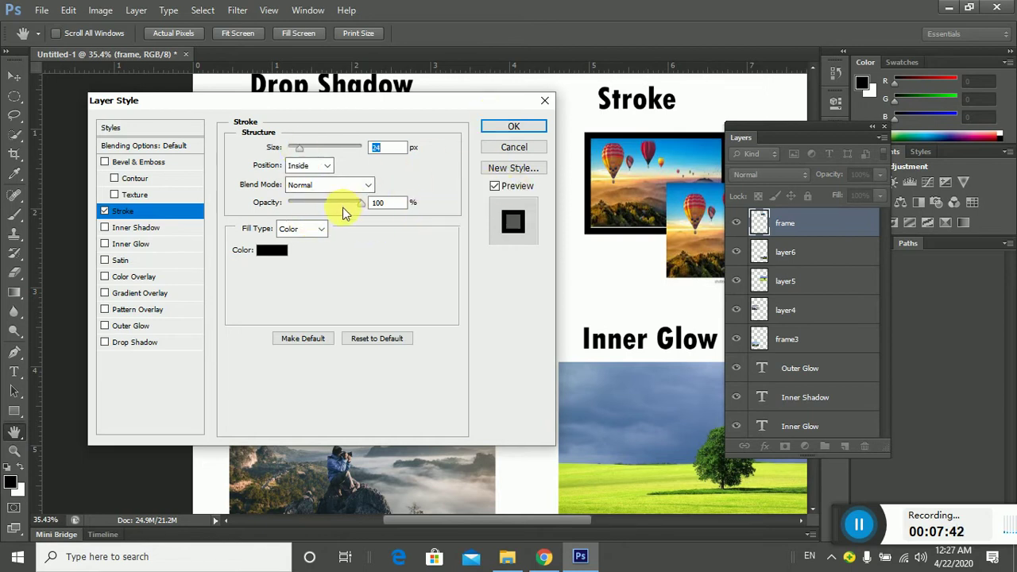
# Set the stroke colour of the rear balloon picture to lime green #b5e328
pyautogui.click(279, 255)
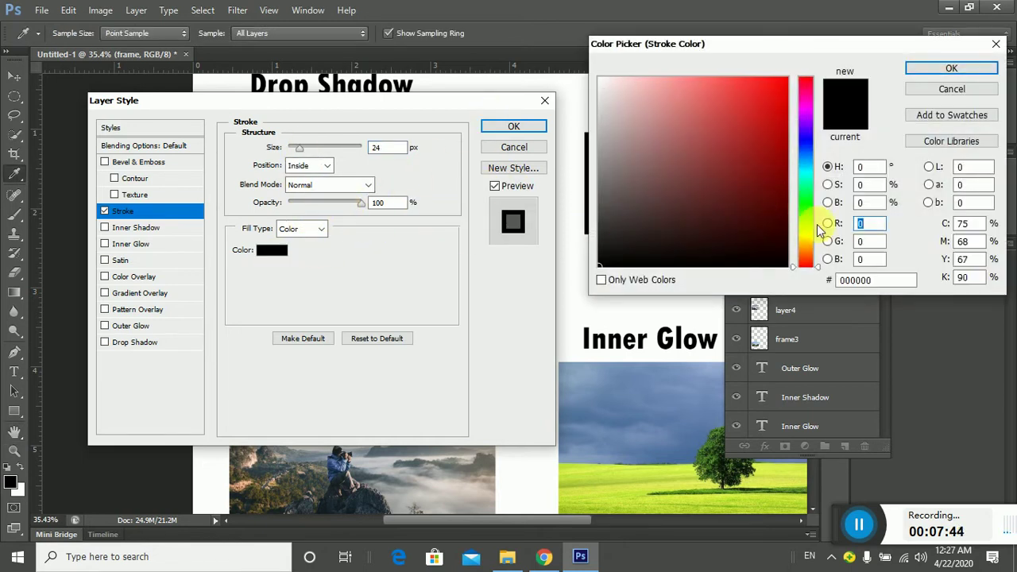
pyautogui.moveTo(770, 154)
pyautogui.mouseDown()
pyautogui.moveTo(756, 106)
pyautogui.moveTo(781, 95)
pyautogui.mouseUp()
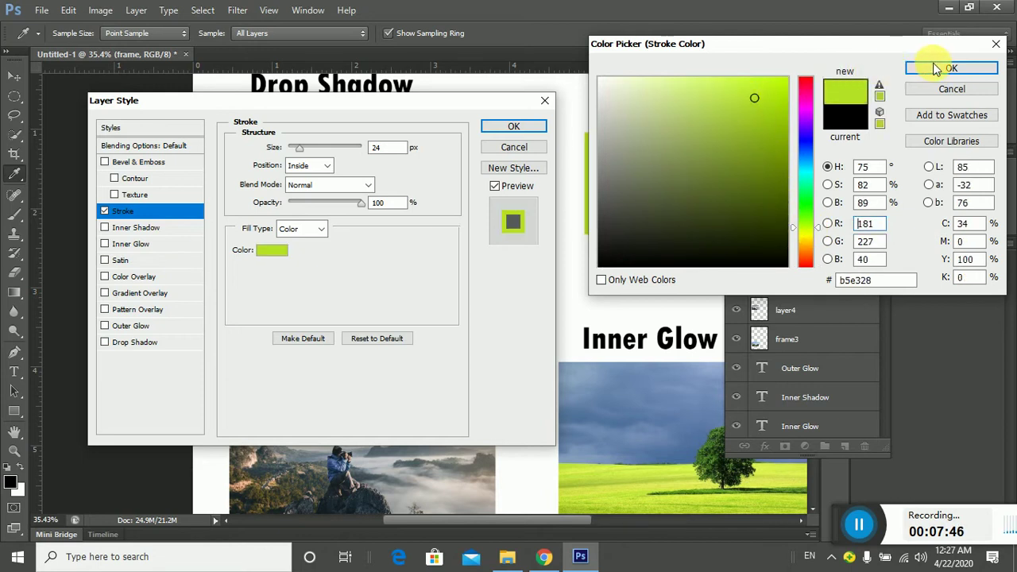
pyautogui.click(951, 69)
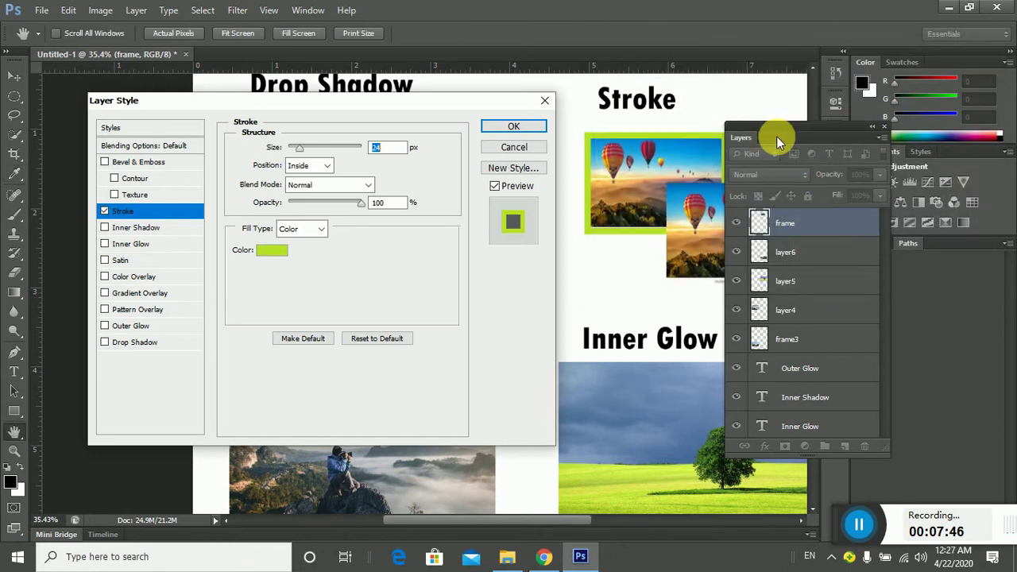
# Change the rear balloon picture's stroke colour to dark gray and apply the layer style
pyautogui.click(280, 254)
pyautogui.moveTo(630, 238)
pyautogui.mouseDown()
pyautogui.moveTo(609, 204)
pyautogui.moveTo(634, 213)
pyautogui.mouseUp()
pyautogui.click(951, 68)
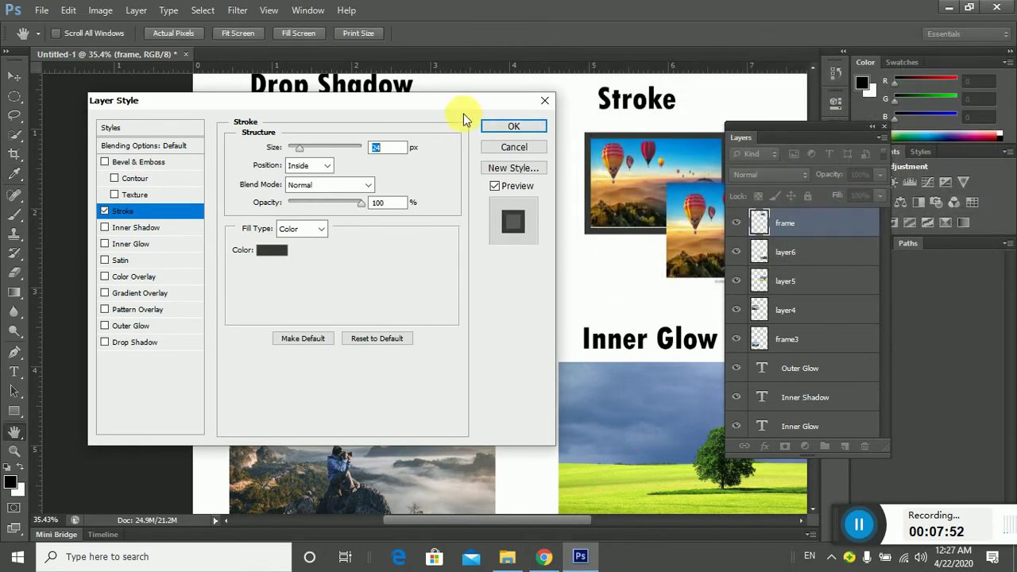
pyautogui.click(503, 128)
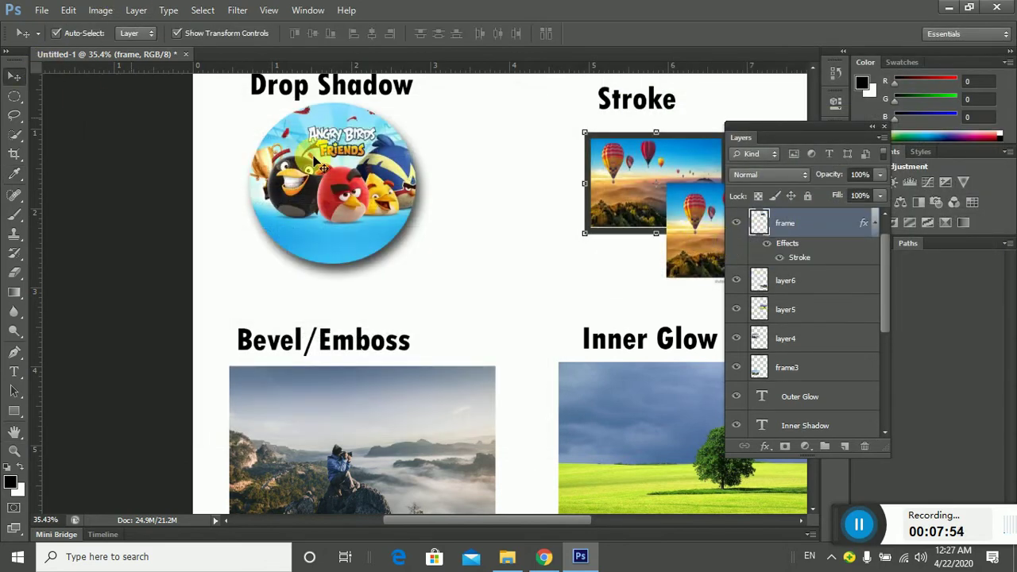
# Move the front balloon picture left over the rear one and give it a 29 px Stroke style positioned Inside
pyautogui.moveTo(699, 205); pyautogui.dragTo(655, 205)
pyautogui.click(766, 446)
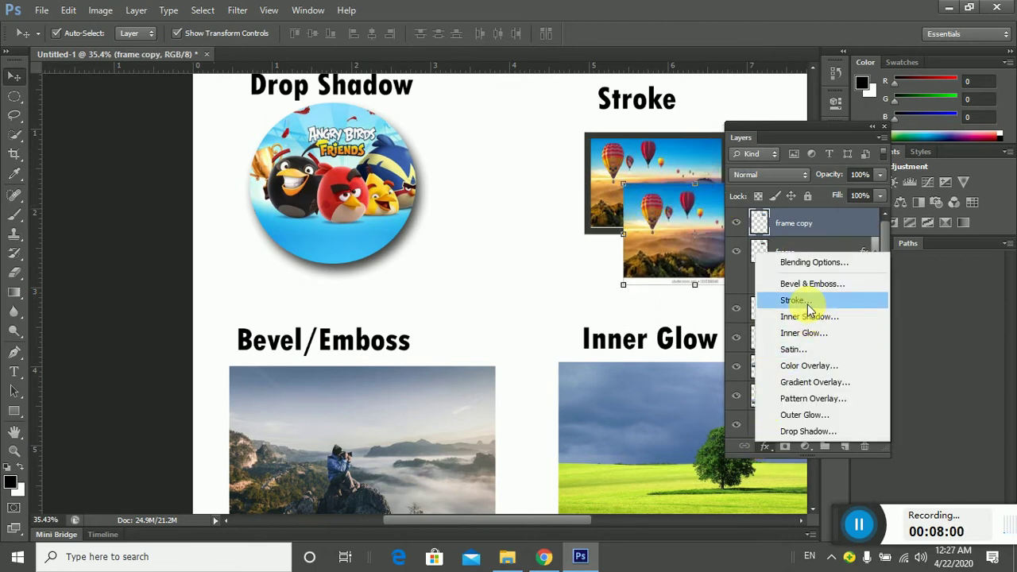
pyautogui.click(135, 10)
pyautogui.click(135, 10)
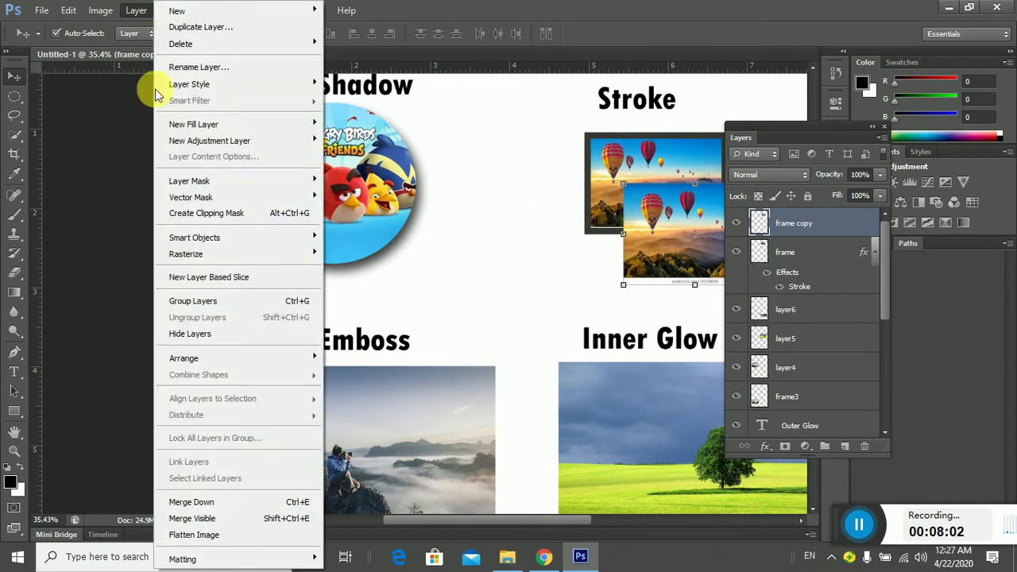
pyautogui.moveTo(262, 179)
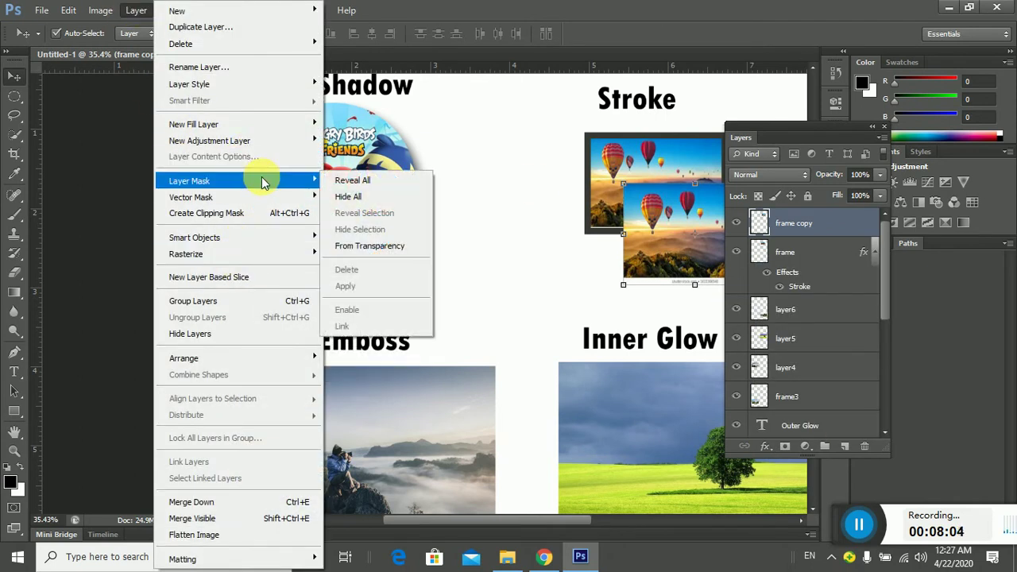
pyautogui.moveTo(246, 82)
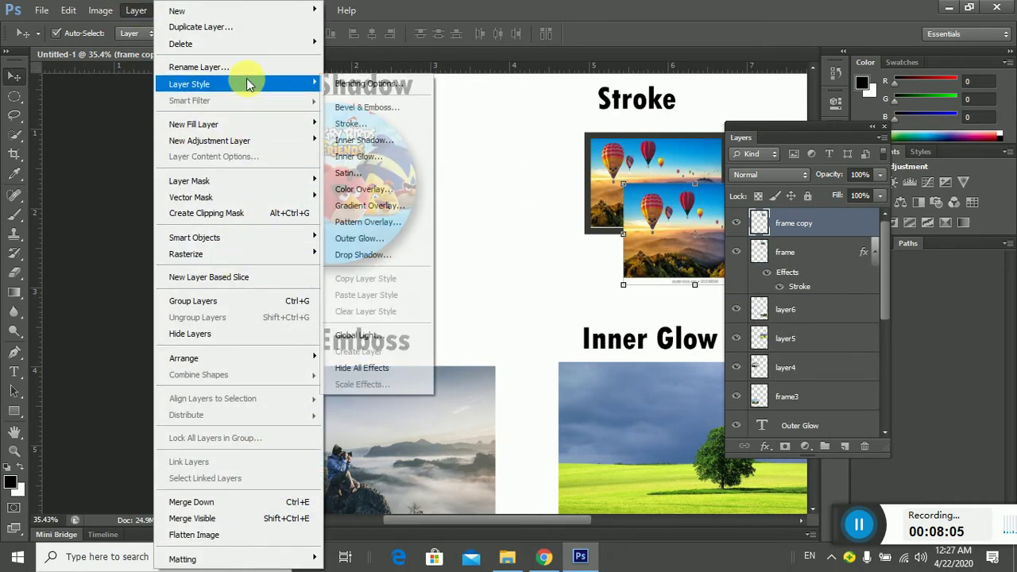
pyautogui.click(380, 123)
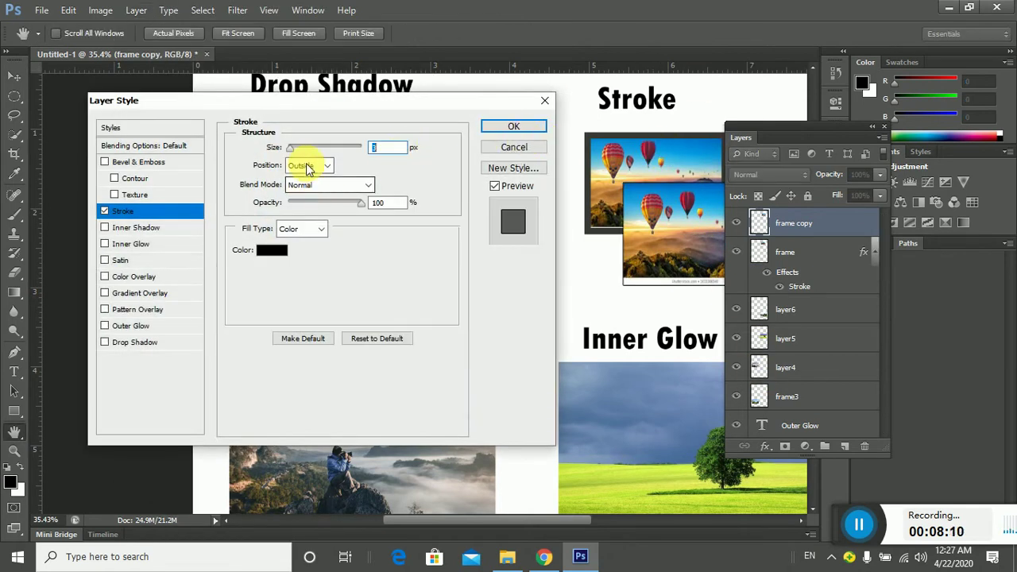
pyautogui.moveTo(291, 149); pyautogui.dragTo(301, 148)
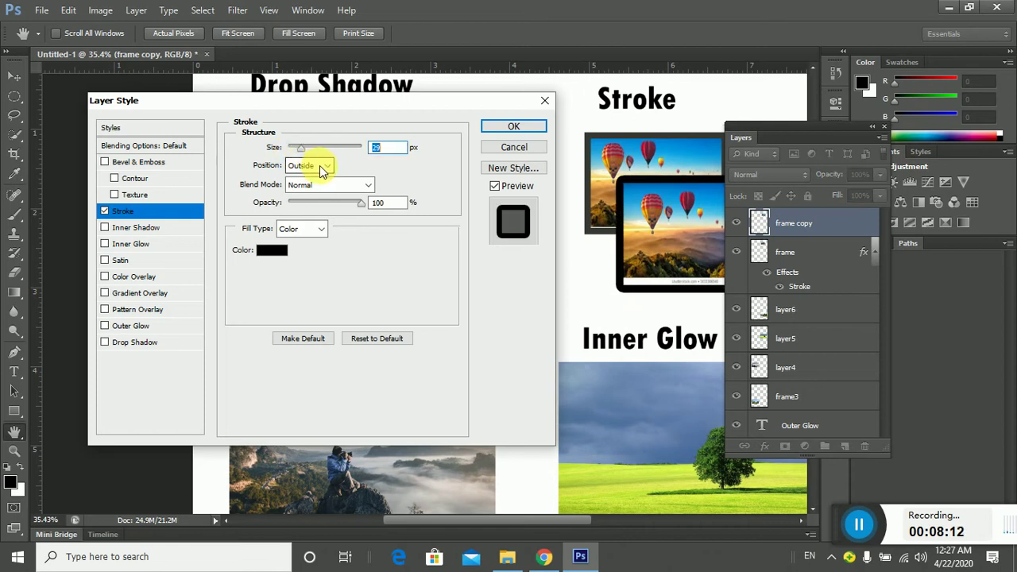
pyautogui.click(319, 166)
pyautogui.click(296, 192)
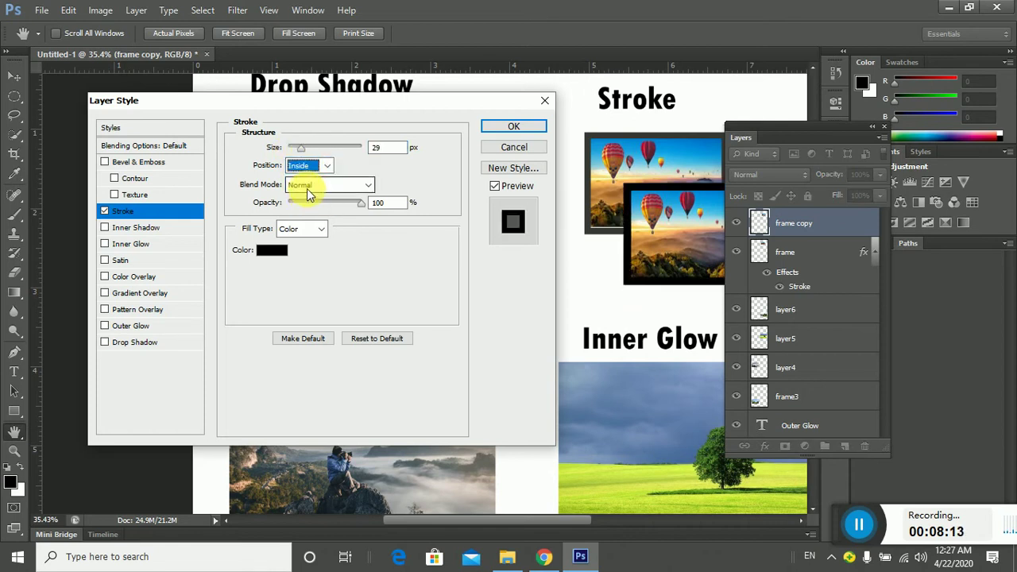
# Set the stroke's fill type to Pattern and append the Rock Patterns set to the available patterns
pyautogui.click(310, 228)
pyautogui.click(295, 257)
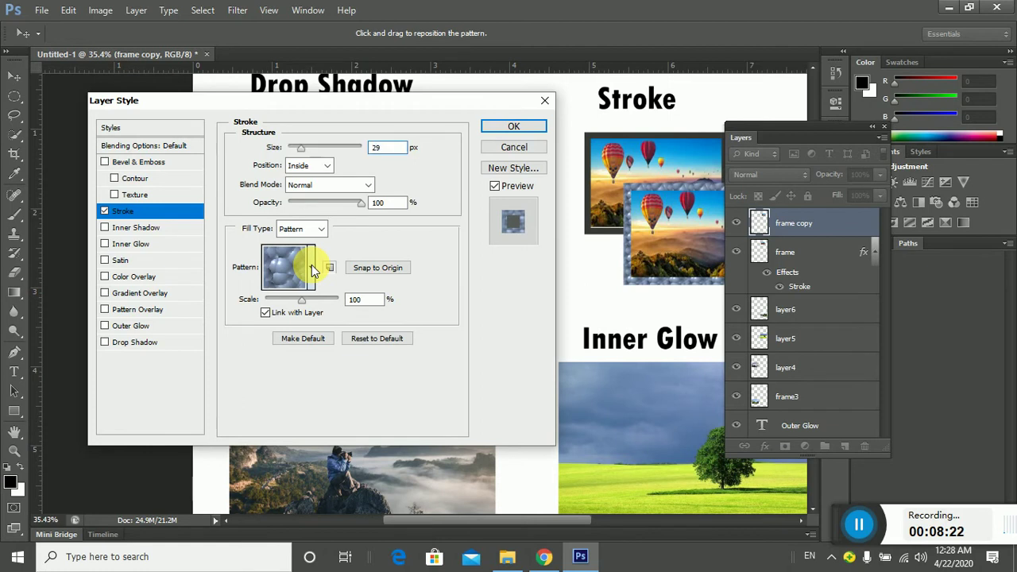
pyautogui.click(312, 266)
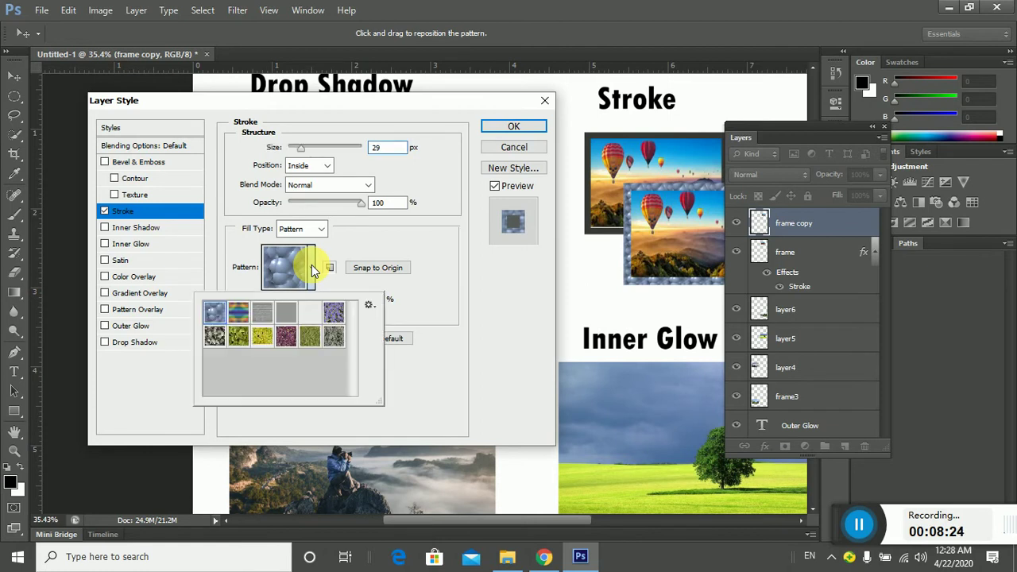
pyautogui.click(370, 305)
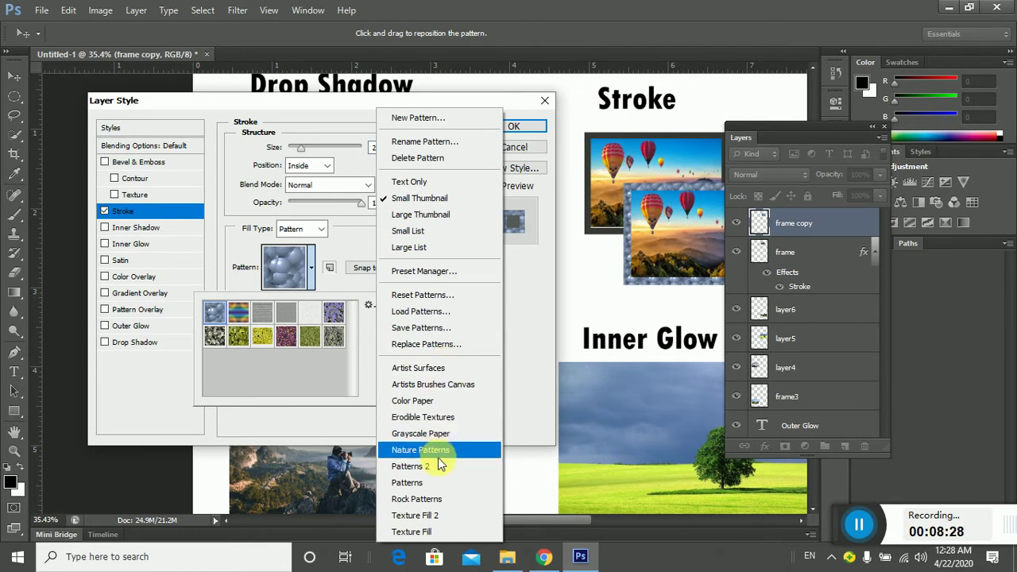
pyautogui.click(436, 499)
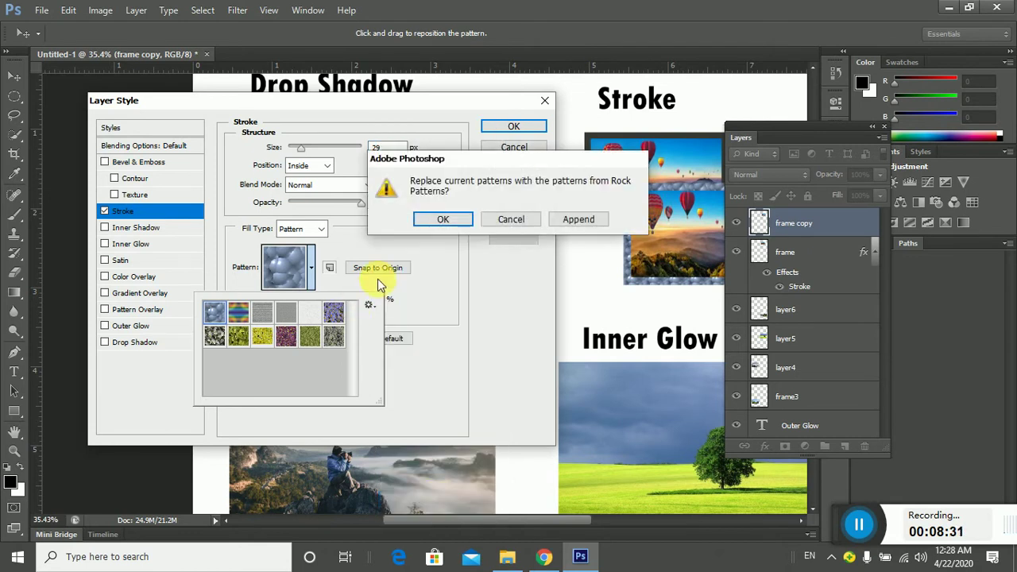
pyautogui.click(558, 219)
# Fill the stroke with the reddish rock pattern, set its size to 35 px and apply the layer style
pyautogui.click(262, 360)
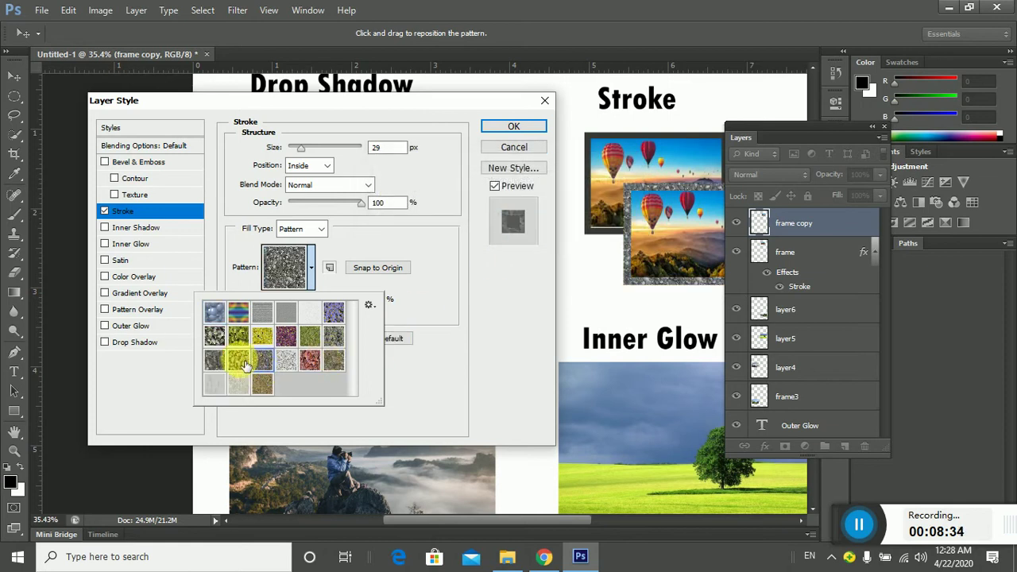
pyautogui.click(310, 360)
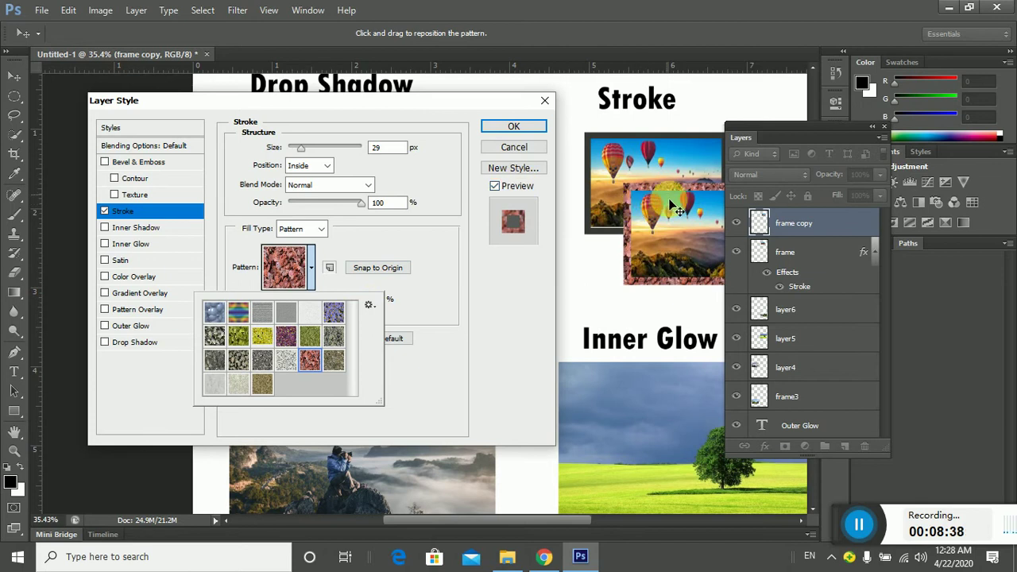
pyautogui.moveTo(299, 149)
pyautogui.mouseDown()
pyautogui.moveTo(289, 150)
pyautogui.moveTo(299, 152)
pyautogui.mouseUp()
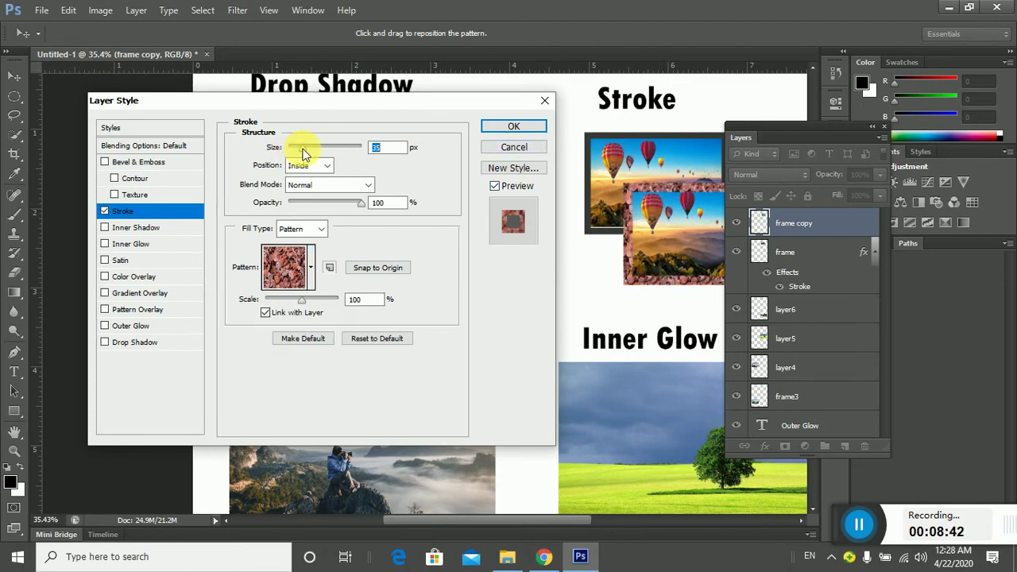
pyautogui.click(514, 127)
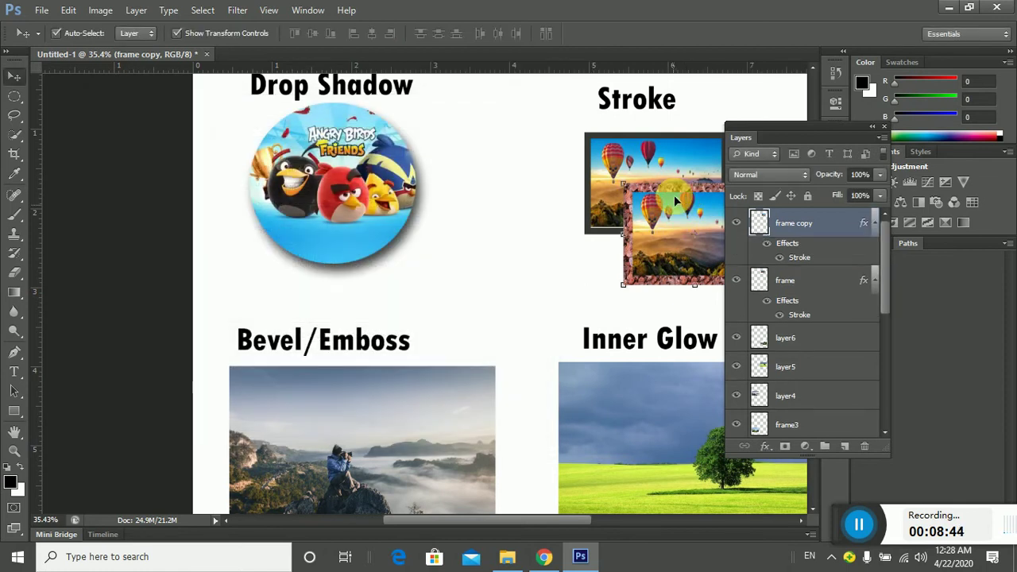
pyautogui.moveTo(812, 117); pyautogui.dragTo(900, 94)
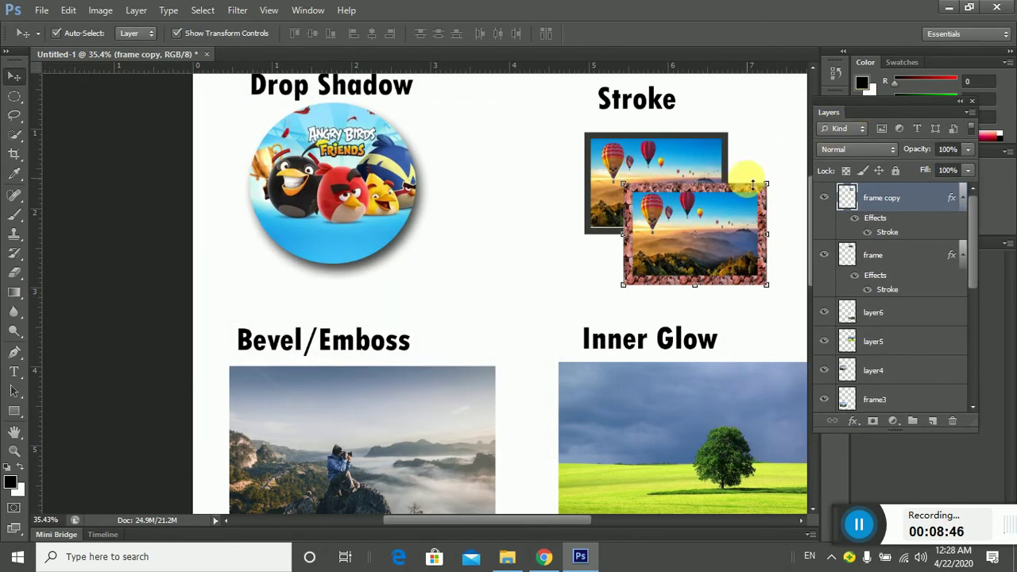
# On layer4, the picture under the Bevel/Emboss heading, draw a circular marquee selection around the seated photographer
pyautogui.scroll(-1, 366, 334)
pyautogui.scroll(-3, 365, 334)
pyautogui.click(363, 329)
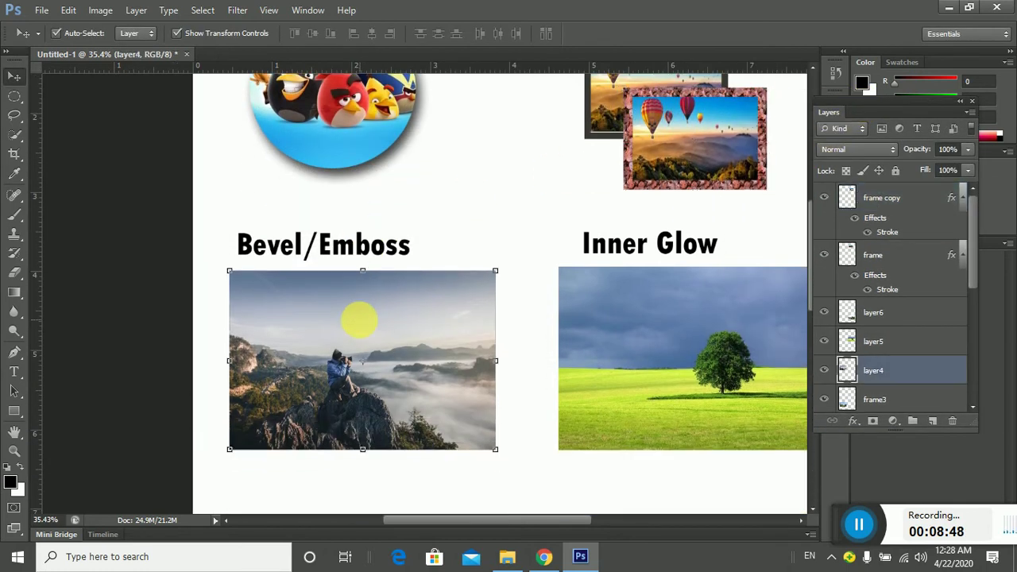
pyautogui.click(12, 95)
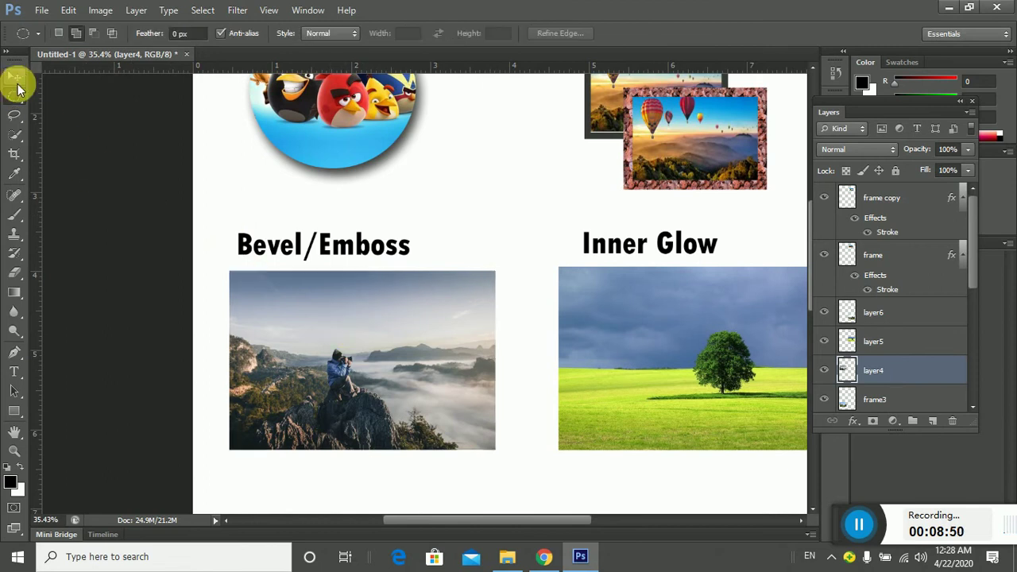
pyautogui.click(14, 80)
pyautogui.click(14, 96)
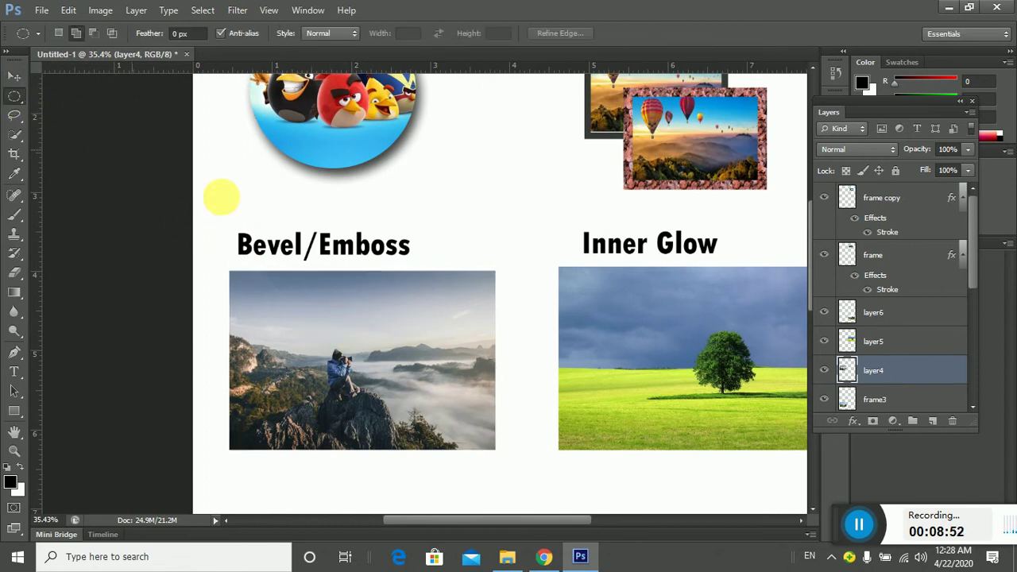
pyautogui.moveTo(290, 323); pyautogui.dragTo(385, 422)
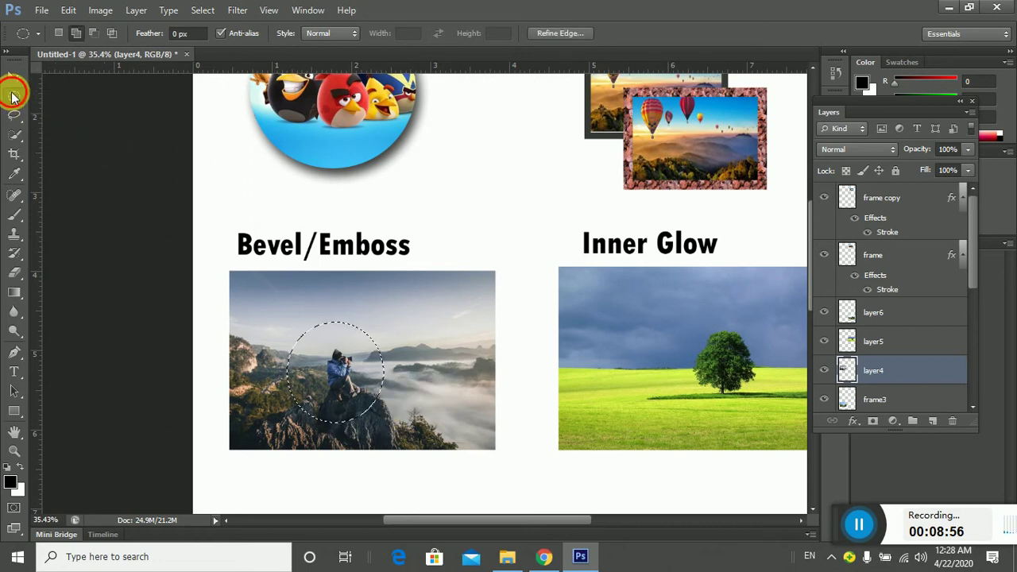
# Add a wide horizontal rectangular band across the picture's middle to the circular selection, reaching almost to both side edges
pyautogui.rightClick(12, 96)
pyautogui.click(71, 93)
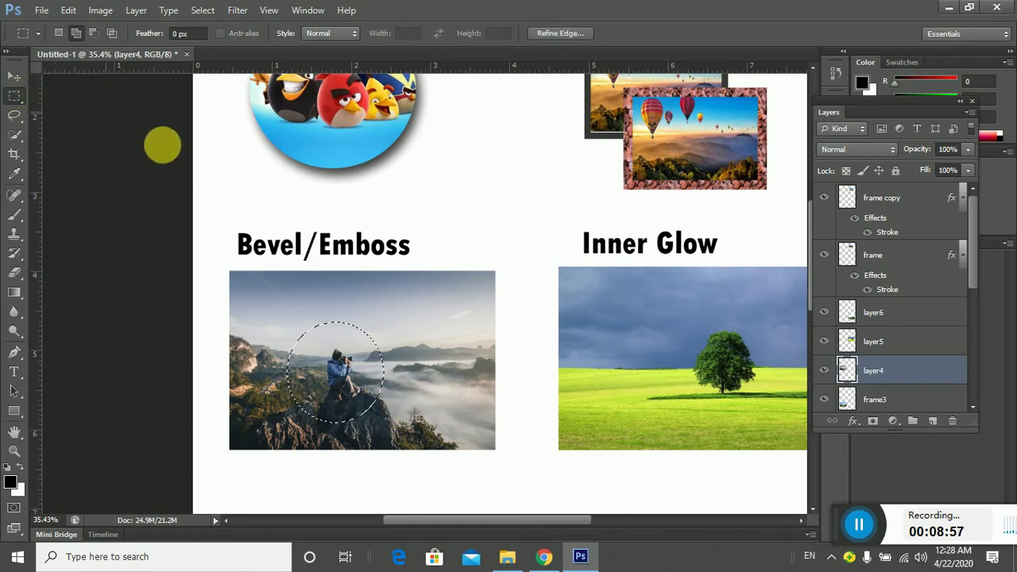
pyautogui.click(76, 33)
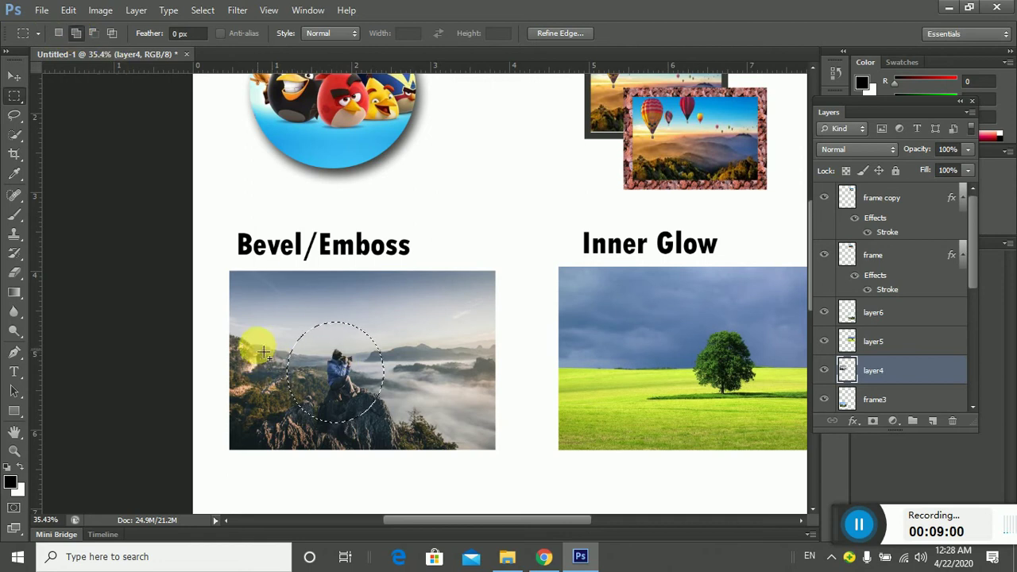
pyautogui.moveTo(242, 351); pyautogui.dragTo(485, 391)
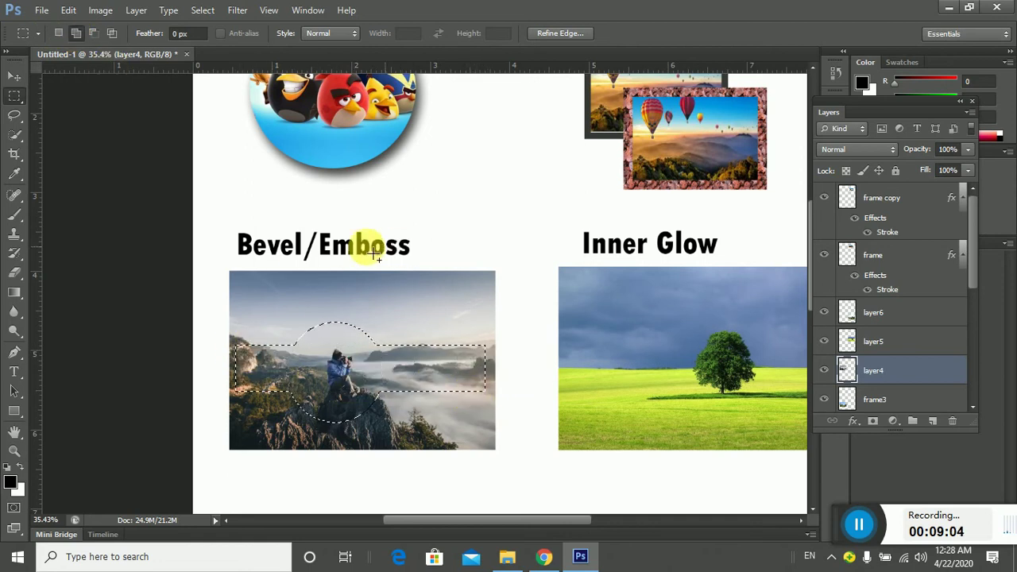
# Invert the selection, clear the picture area outside the combined circle-and-band shape, and deselect
pyautogui.click(205, 12)
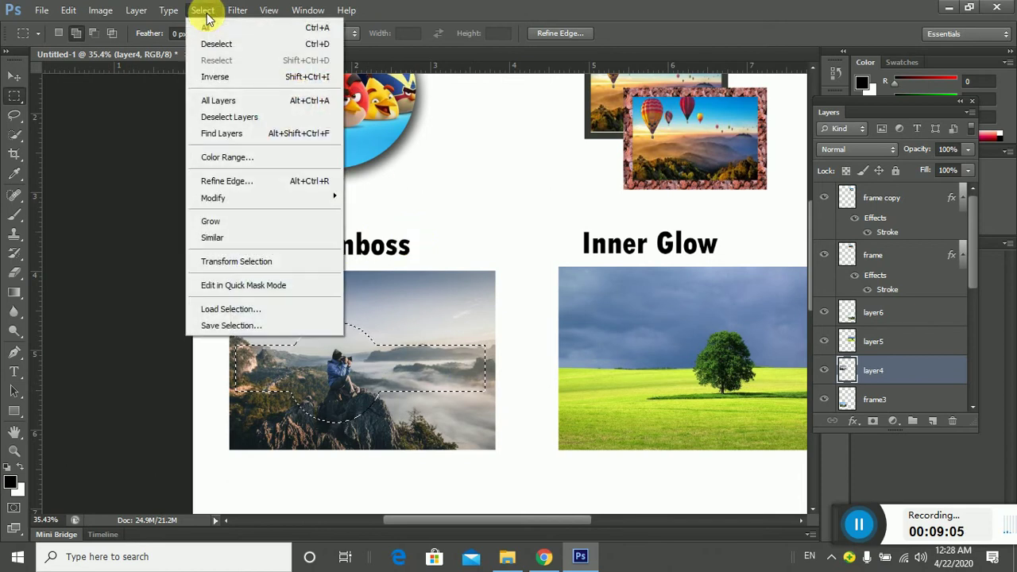
pyautogui.click(226, 75)
pyautogui.click(70, 11)
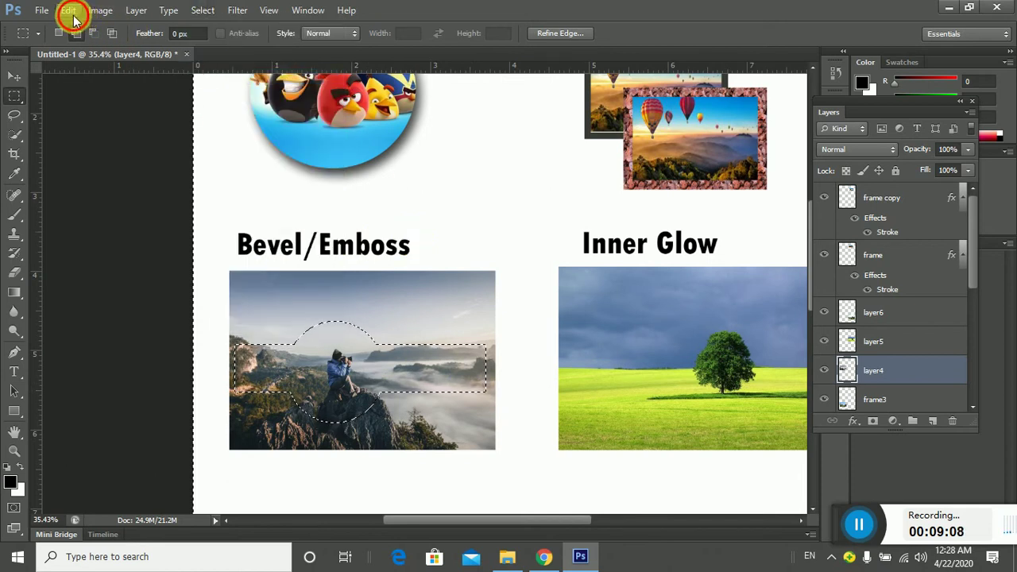
pyautogui.click(108, 191)
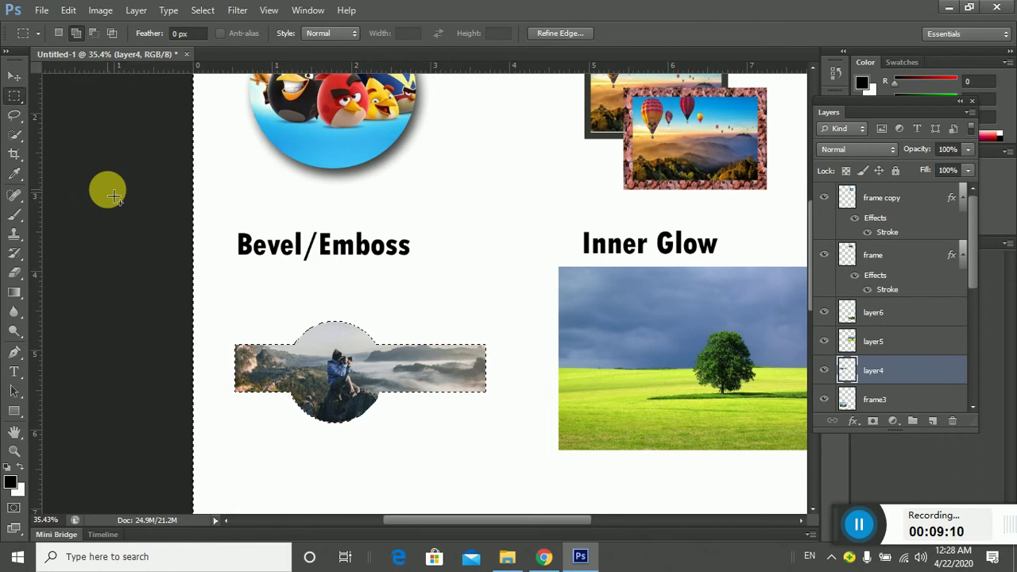
pyautogui.click(204, 11)
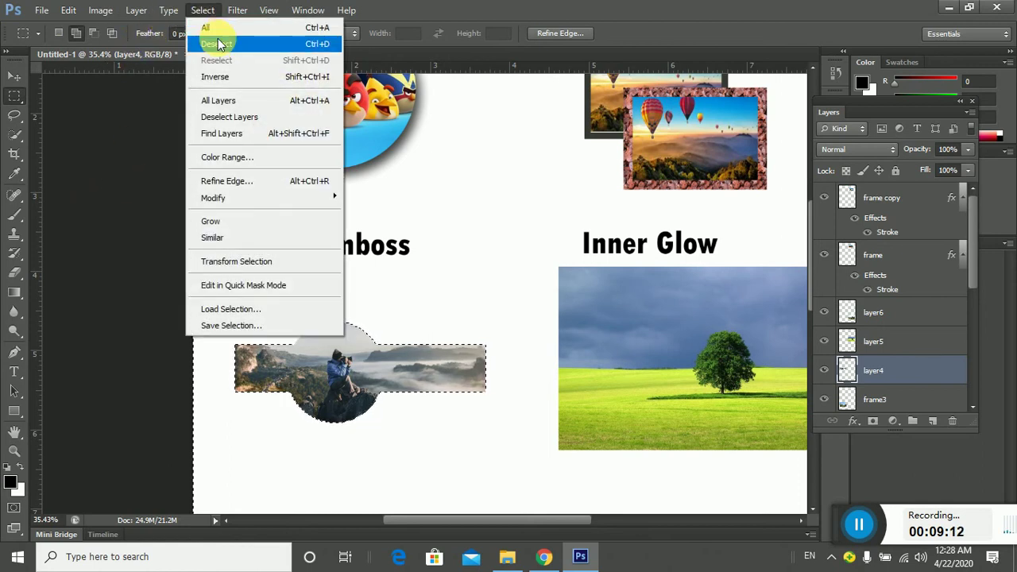
pyautogui.click(219, 45)
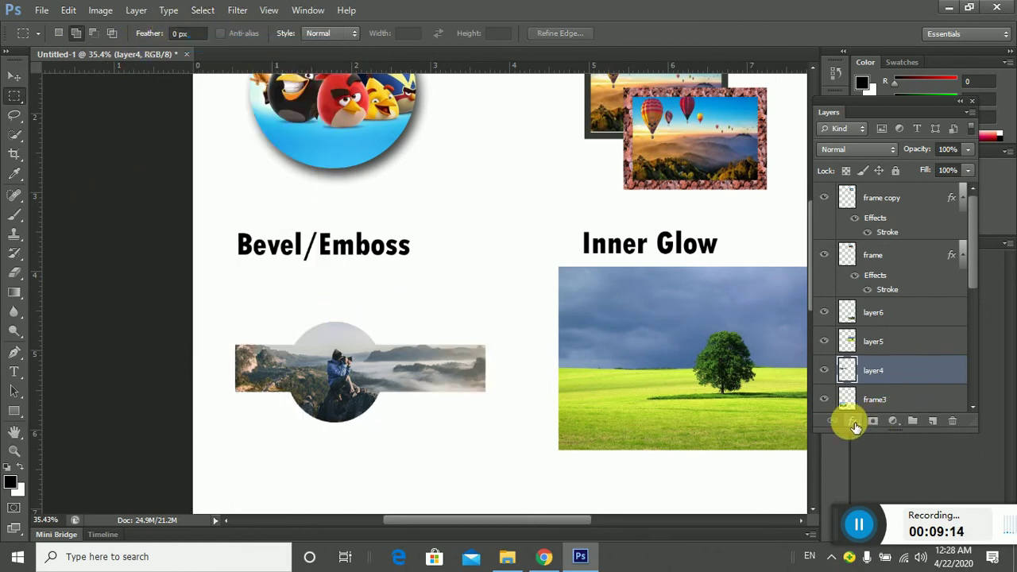
# Add a Bevel & Emboss style with a size of 27 px to the cut-out photographer picture
pyautogui.click(854, 424)
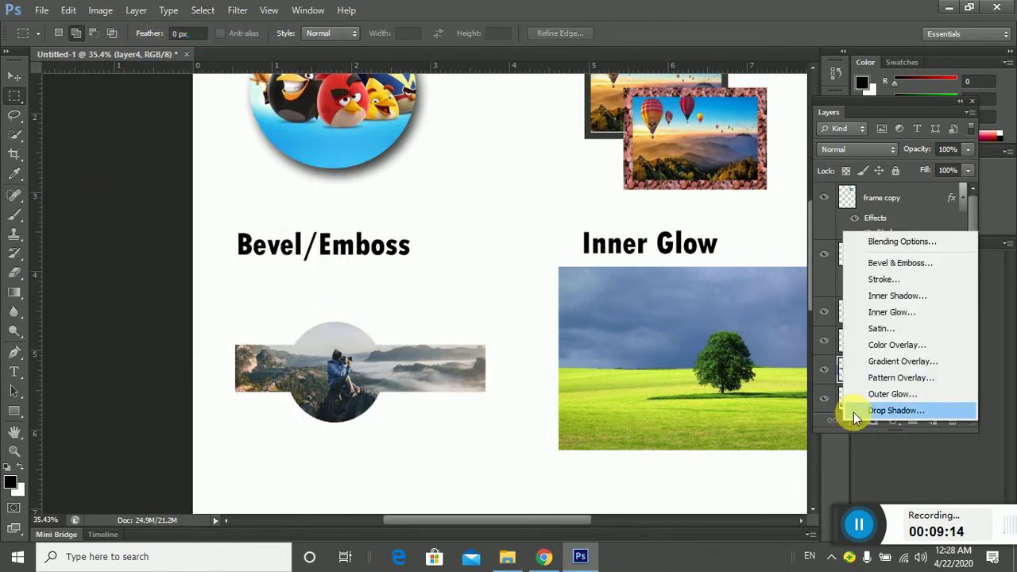
pyautogui.click(892, 263)
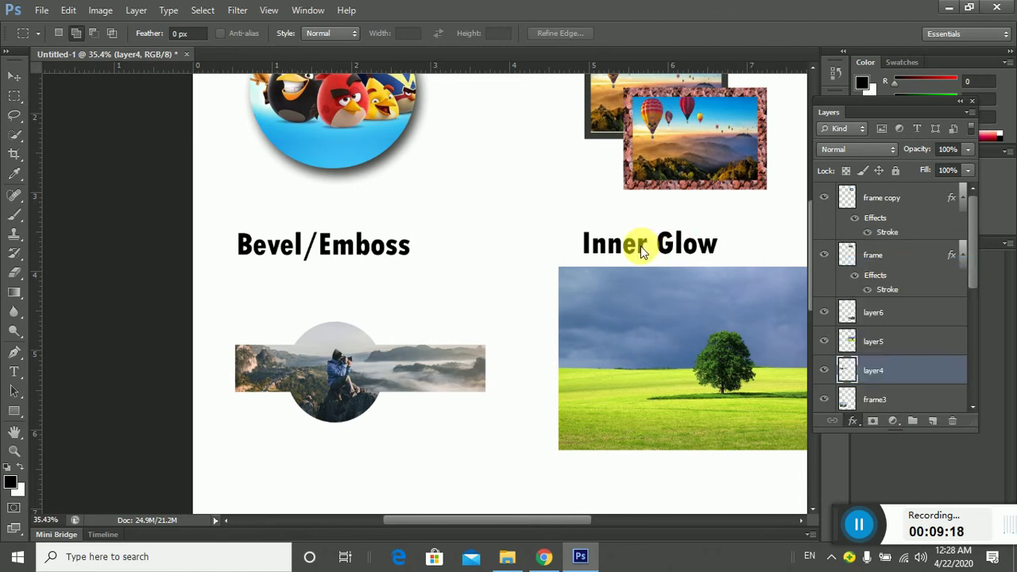
pyautogui.moveTo(381, 100); pyautogui.dragTo(702, 47)
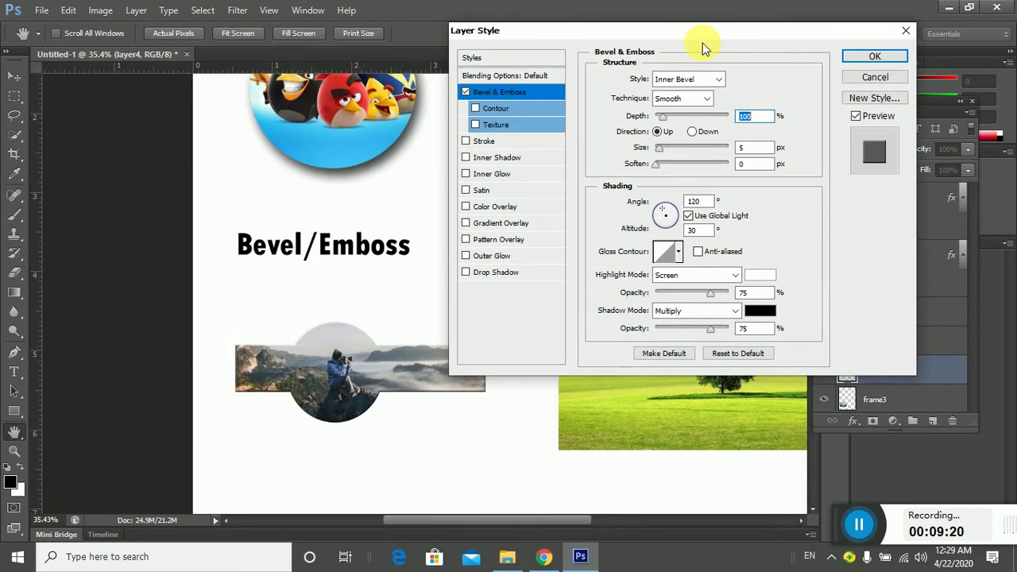
pyautogui.moveTo(665, 150)
pyautogui.mouseDown()
pyautogui.moveTo(677, 150)
pyautogui.moveTo(668, 151)
pyautogui.mouseUp()
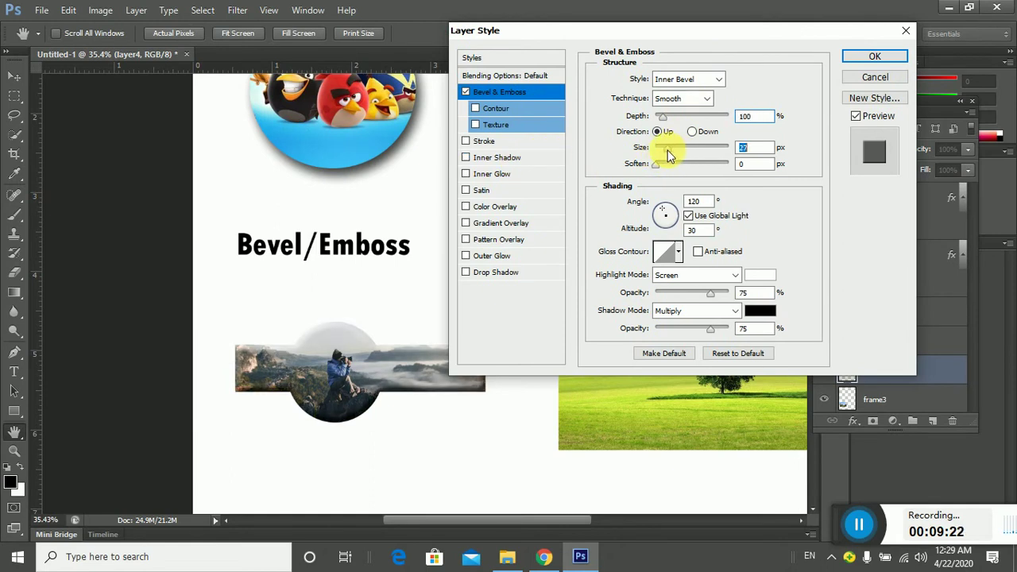
# Change the bevel style to Outer Bevel with depth 144% and size 13 px, and apply the layer style
pyautogui.click(702, 80)
pyautogui.click(679, 95)
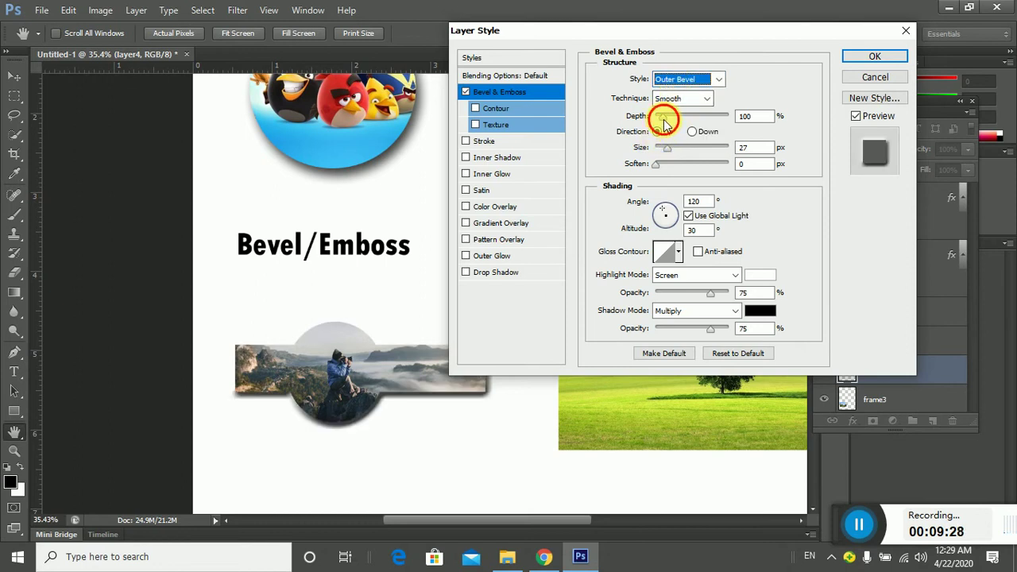
pyautogui.moveTo(663, 119)
pyautogui.mouseDown()
pyautogui.moveTo(672, 152)
pyautogui.moveTo(658, 152)
pyautogui.moveTo(674, 152)
pyautogui.moveTo(665, 156)
pyautogui.mouseUp()
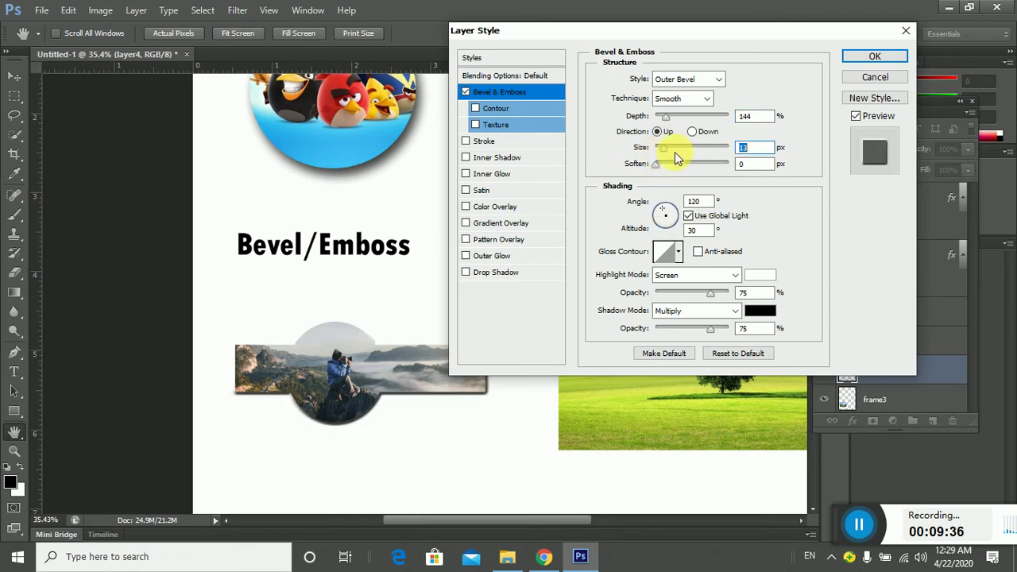
pyautogui.click(874, 56)
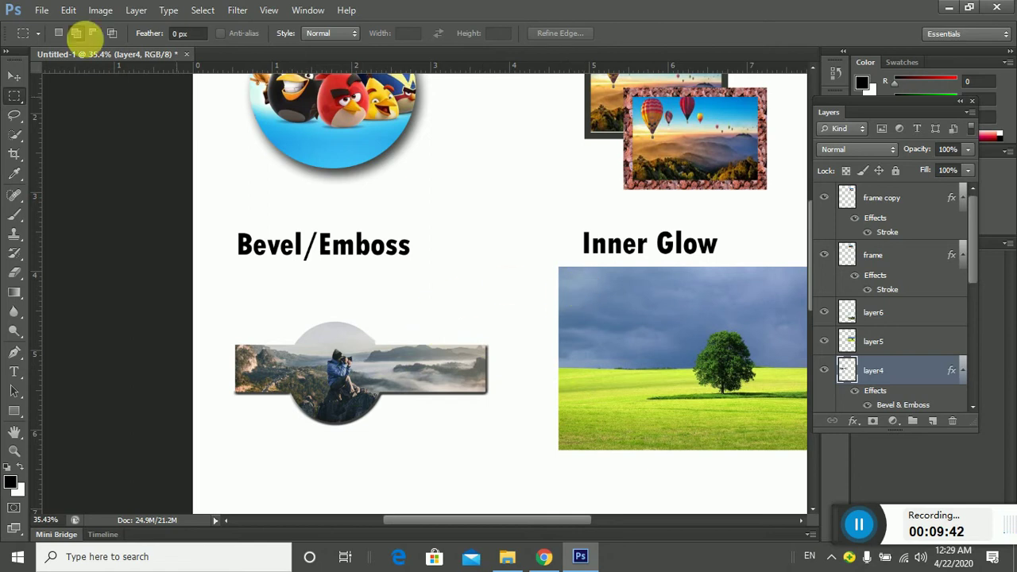
# Select two thin horizontal and two thin vertical strips across the tree picture under Inner Glow, forming a three-by-three grid
pyautogui.moveTo(530, 521); pyautogui.dragTo(613, 518)
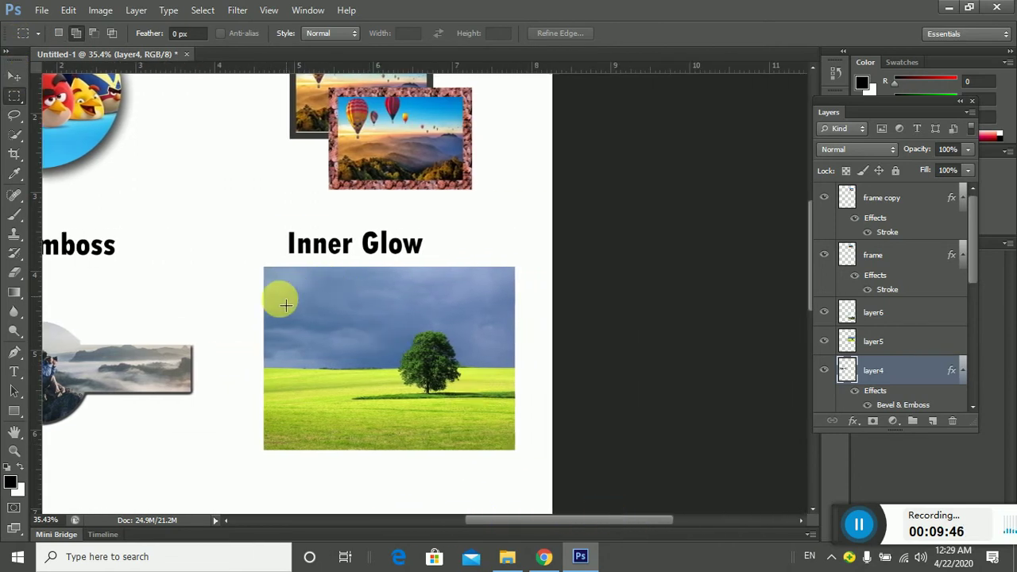
pyautogui.moveTo(257, 323); pyautogui.dragTo(538, 327)
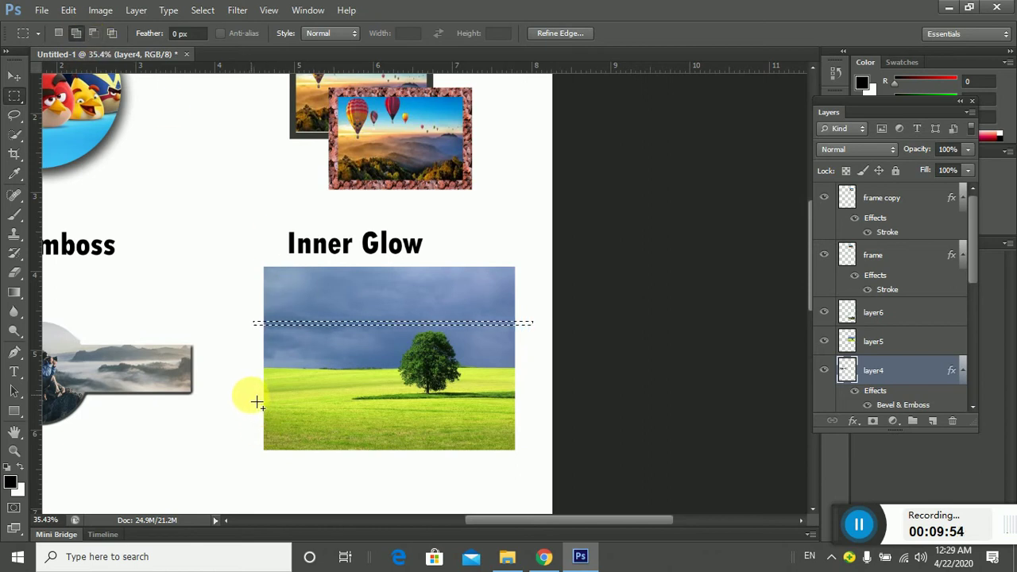
pyautogui.moveTo(247, 389); pyautogui.dragTo(540, 397)
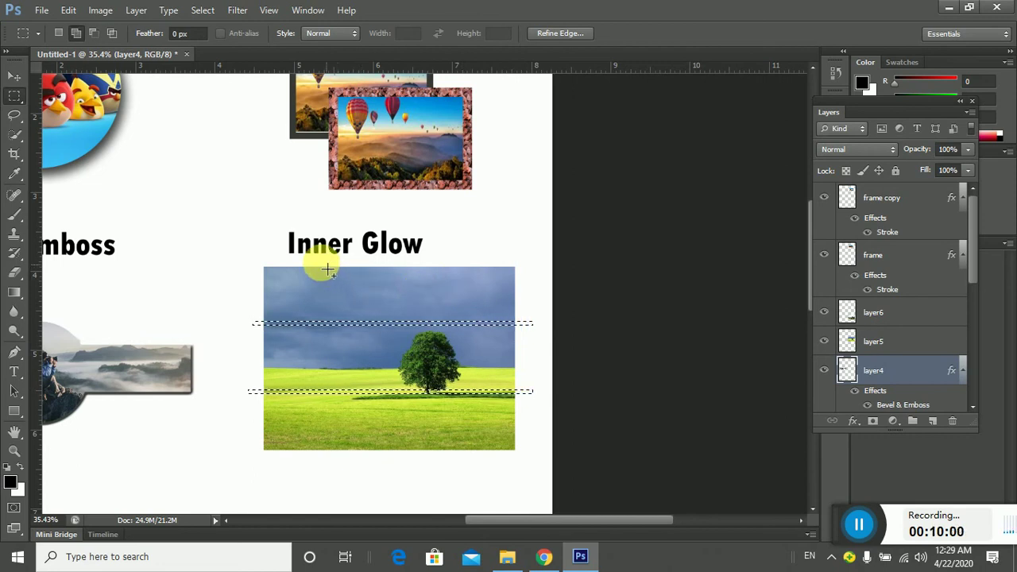
pyautogui.moveTo(322, 259); pyautogui.dragTo(339, 468)
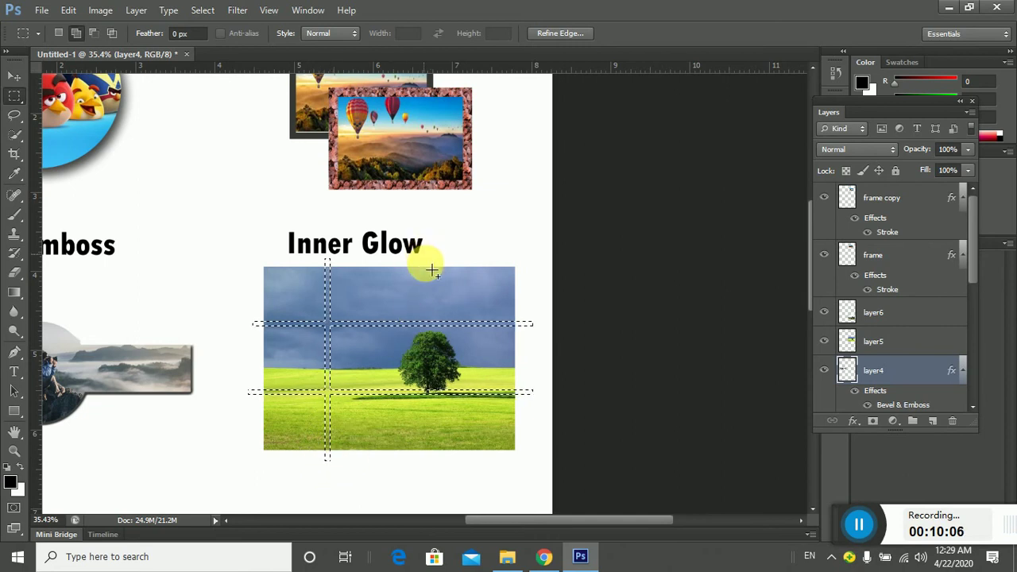
pyautogui.moveTo(423, 255); pyautogui.dragTo(434, 480)
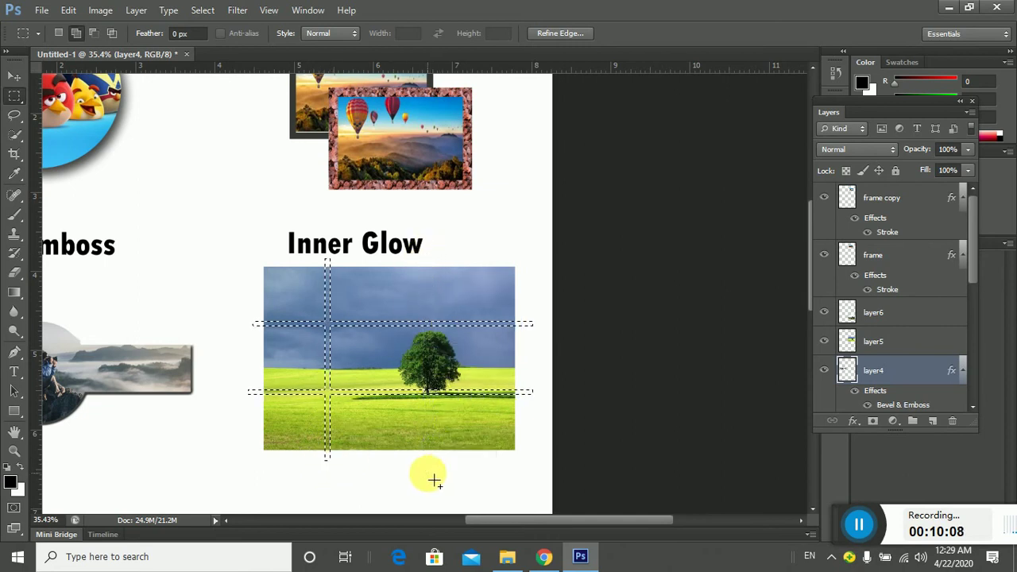
# Try to clear the strip selection from the currently active layer
pyautogui.click(201, 9)
pyautogui.moveTo(95, 7)
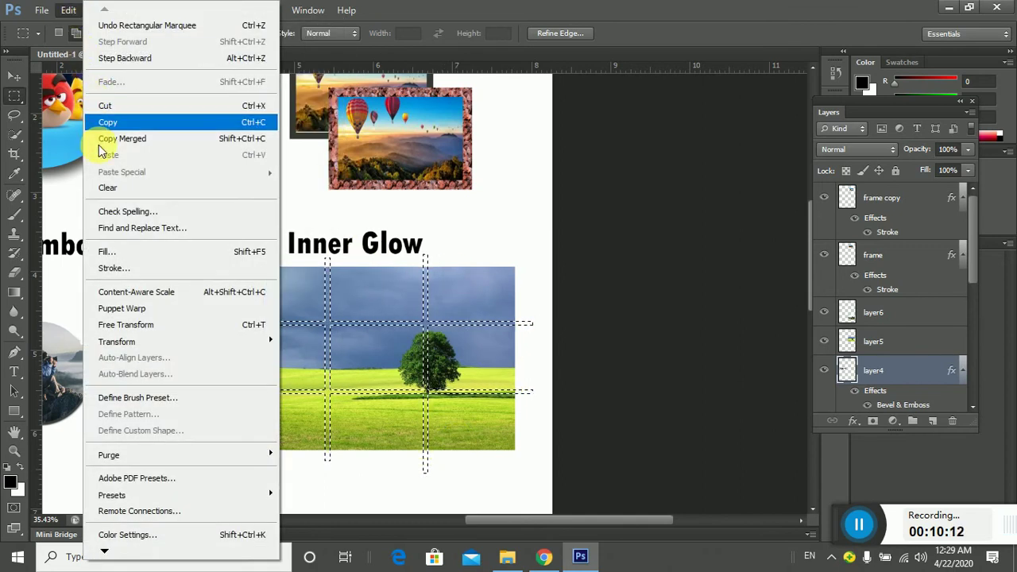
pyautogui.click(107, 188)
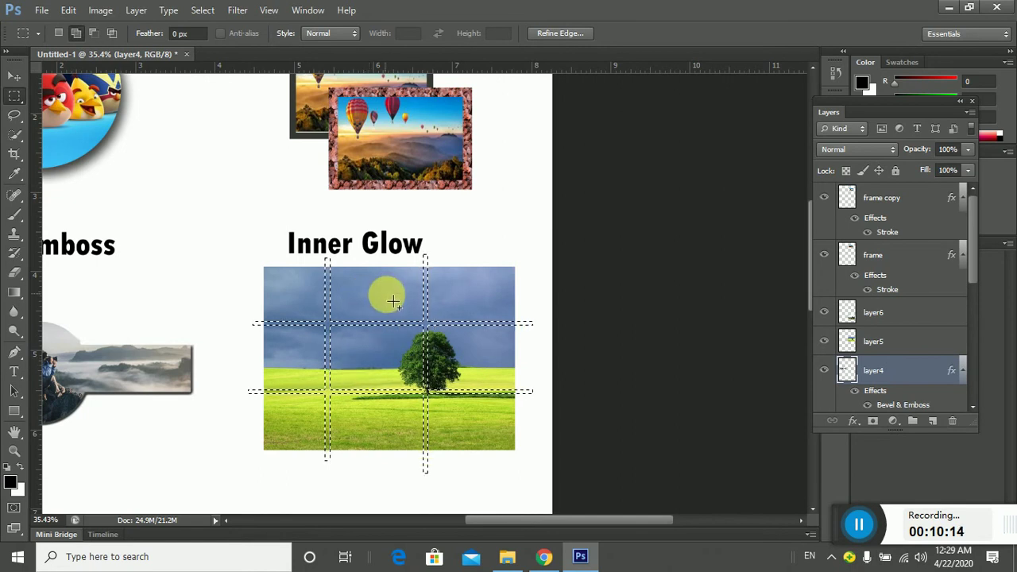
# Make layer5 active, clear the selected grid strips from the tree picture, and deselect
pyautogui.click(836, 350)
pyautogui.click(826, 342)
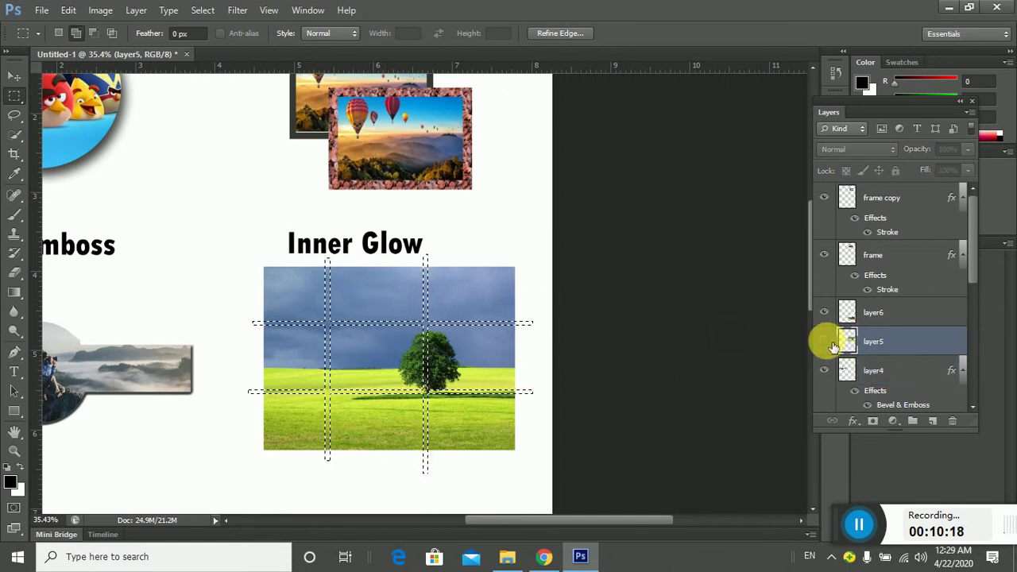
pyautogui.click(826, 342)
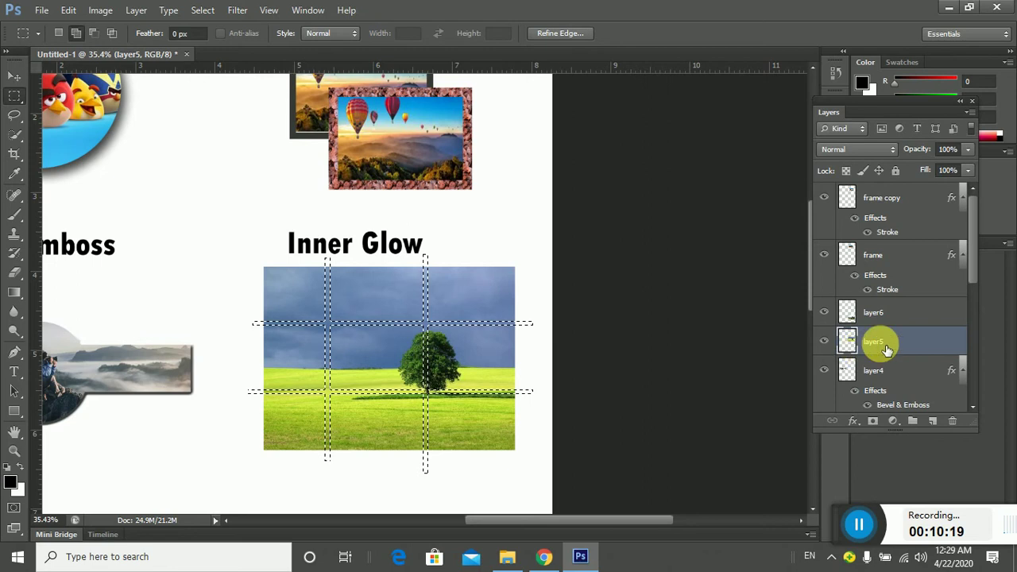
pyautogui.click(68, 10)
pyautogui.click(111, 191)
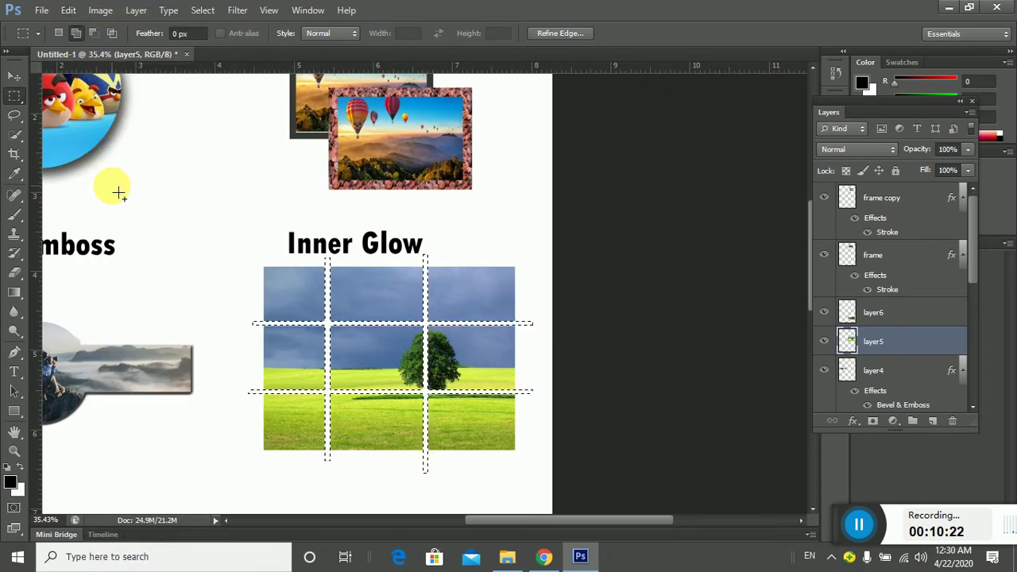
pyautogui.click(203, 11)
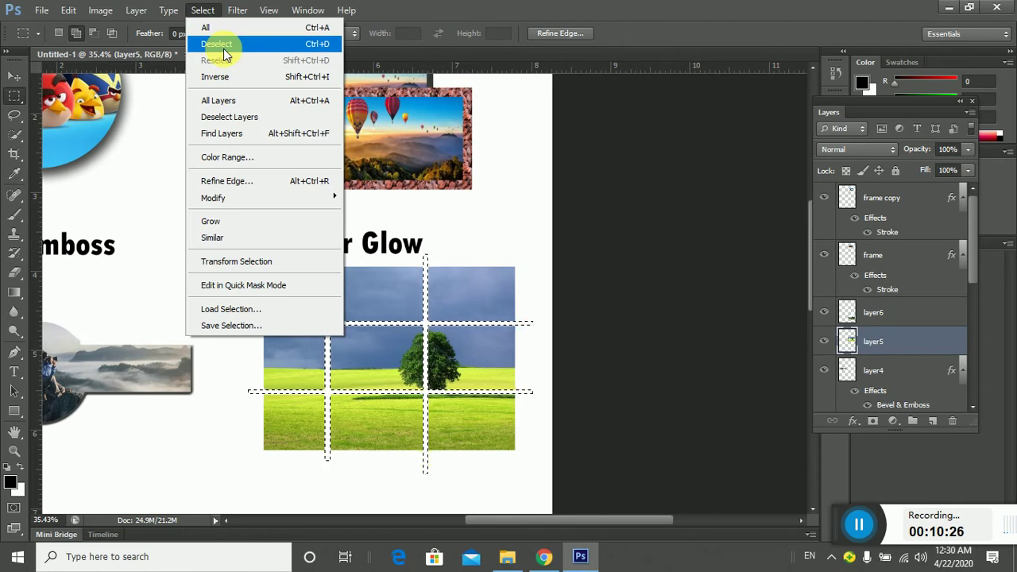
pyautogui.click(216, 44)
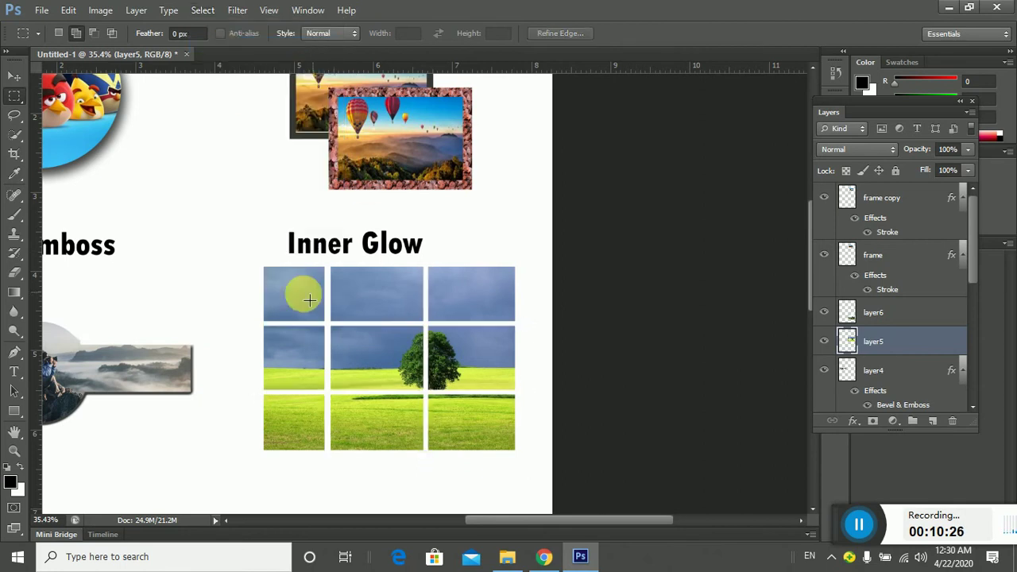
# Add an Inner Glow style to the divided tree picture with gray colour b0b0af and a size of 54 px
pyautogui.click(862, 424)
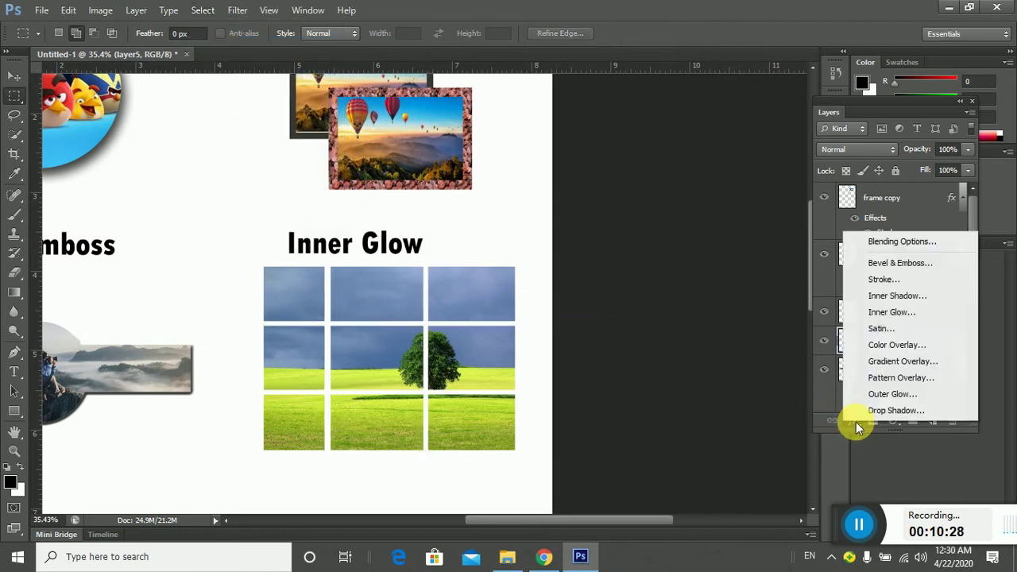
pyautogui.click(898, 312)
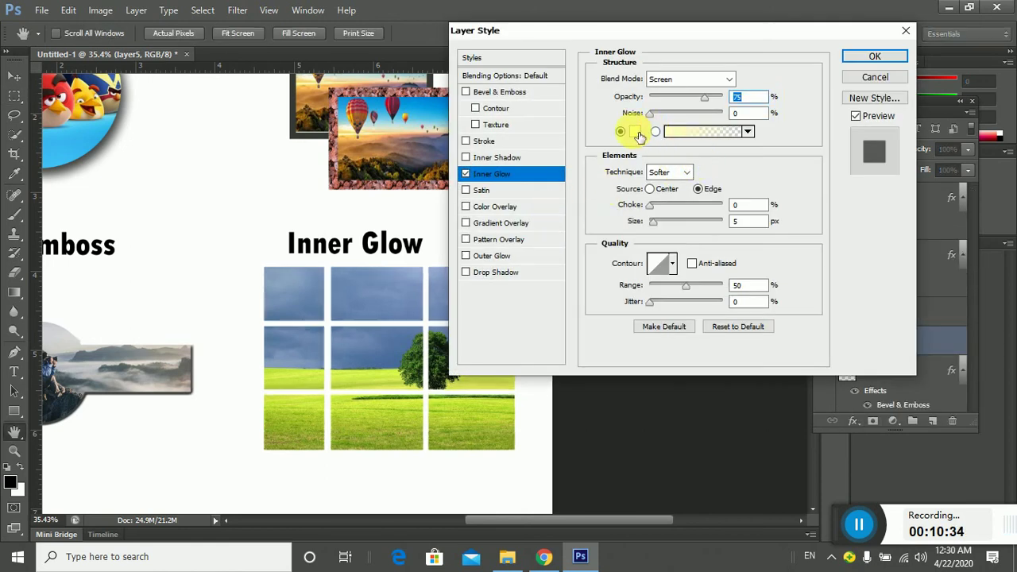
pyautogui.click(636, 131)
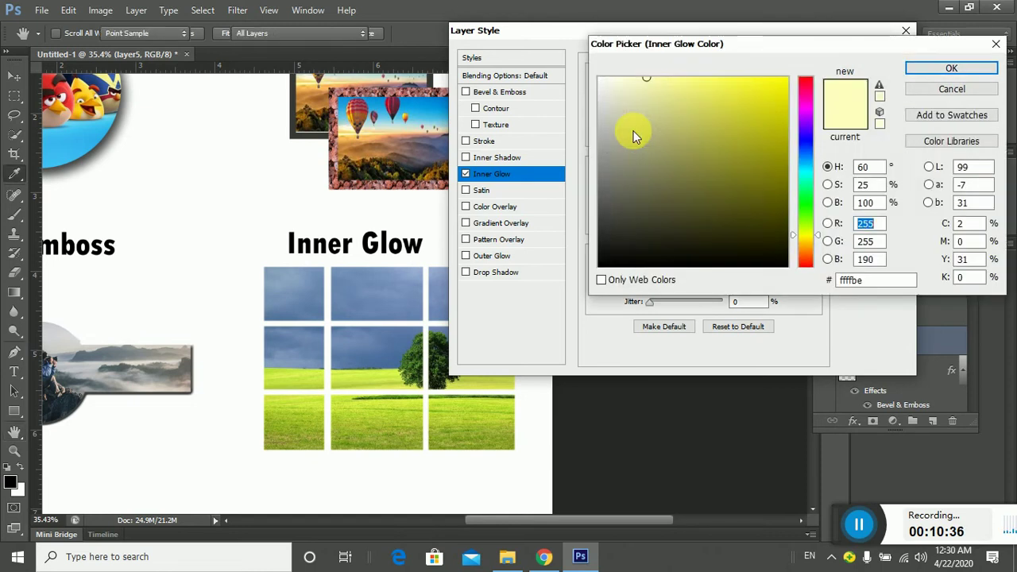
pyautogui.moveTo(647, 143); pyautogui.dragTo(601, 161)
pyautogui.click(604, 138)
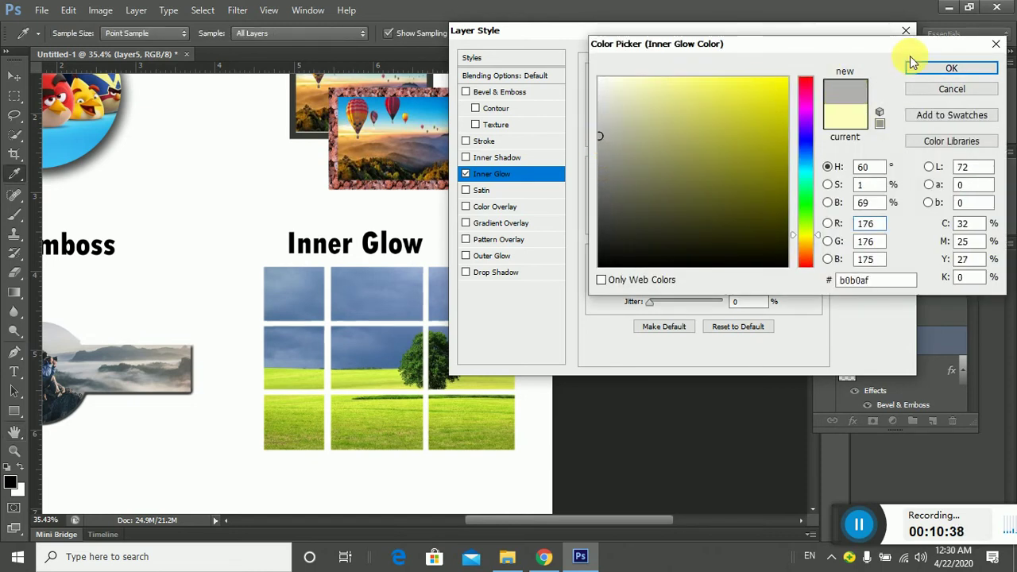
pyautogui.click(925, 68)
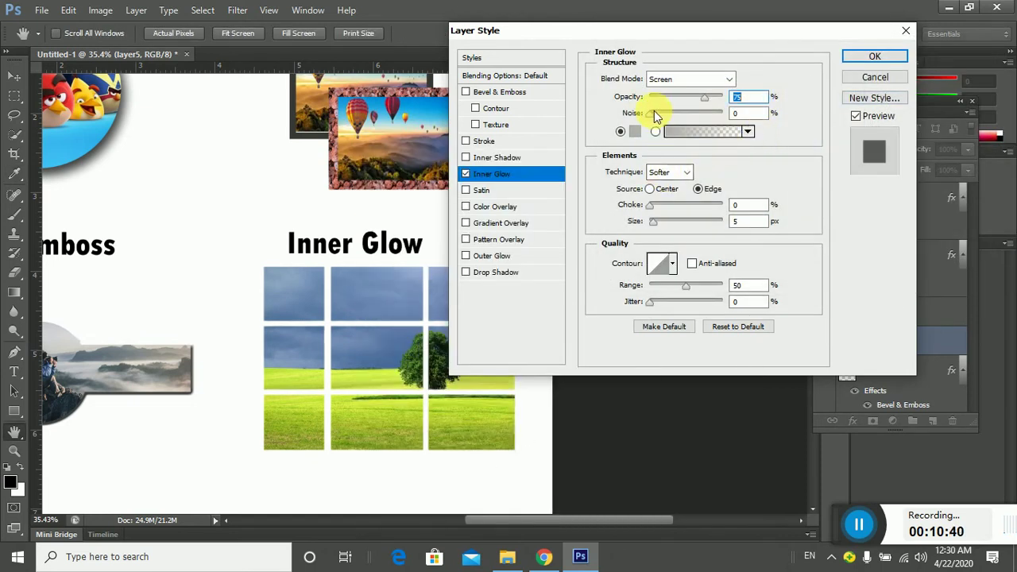
pyautogui.moveTo(653, 223); pyautogui.dragTo(669, 225)
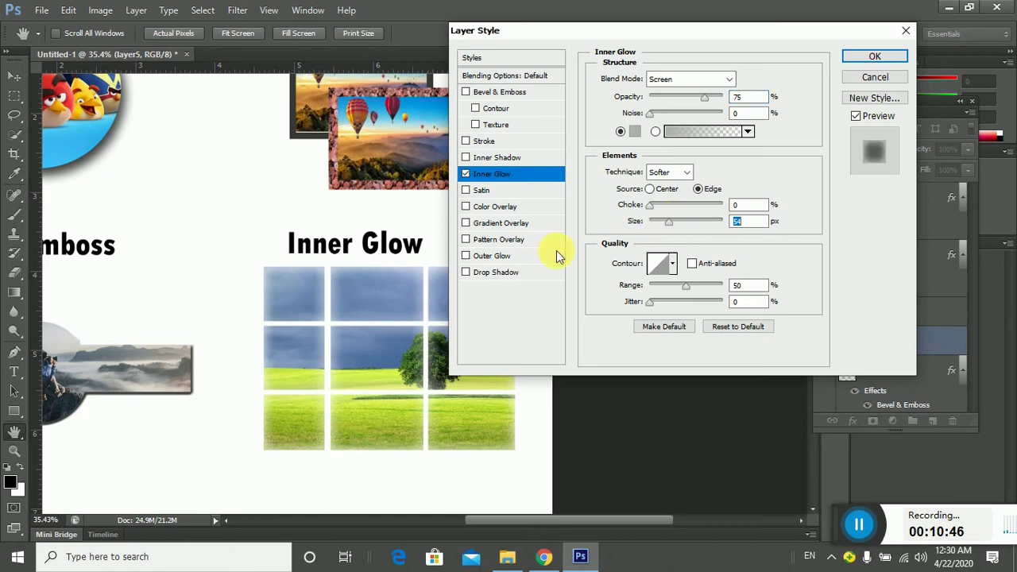
# Try the Normal blend mode for the inner glow, return it to Screen, and apply the layer style
pyautogui.moveTo(566, 32); pyautogui.dragTo(522, 88)
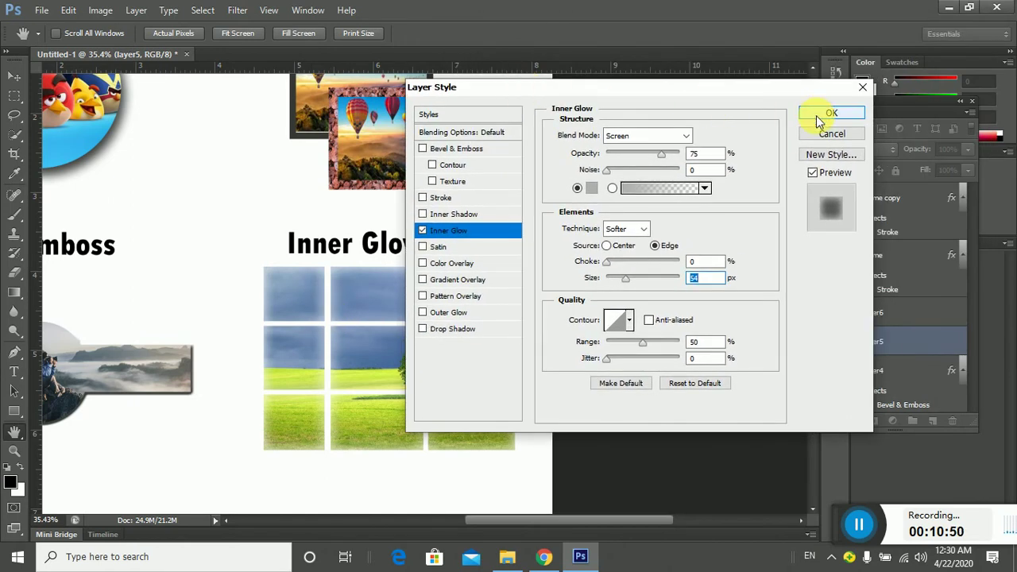
pyautogui.click(685, 137)
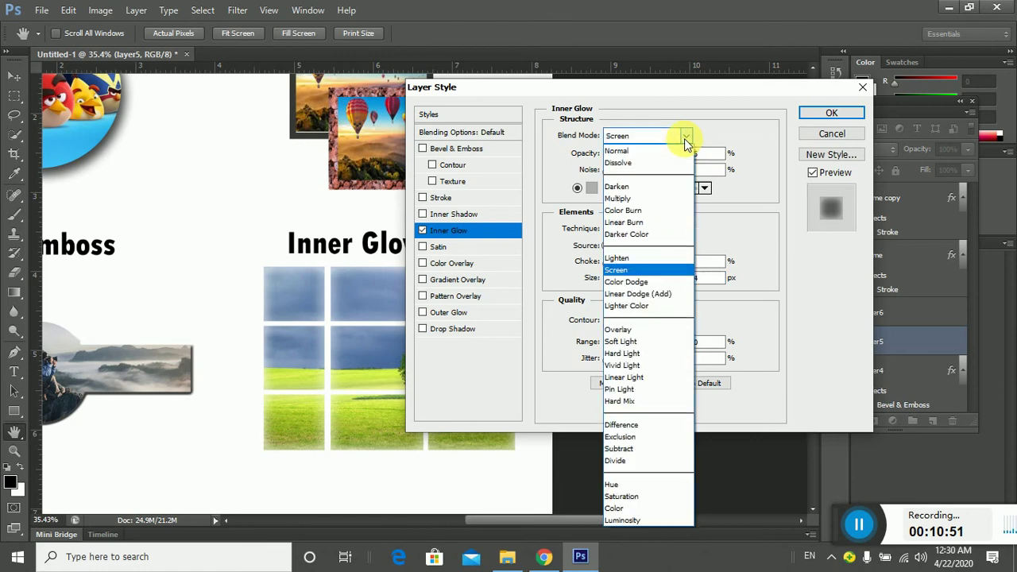
pyautogui.click(628, 151)
pyautogui.click(685, 138)
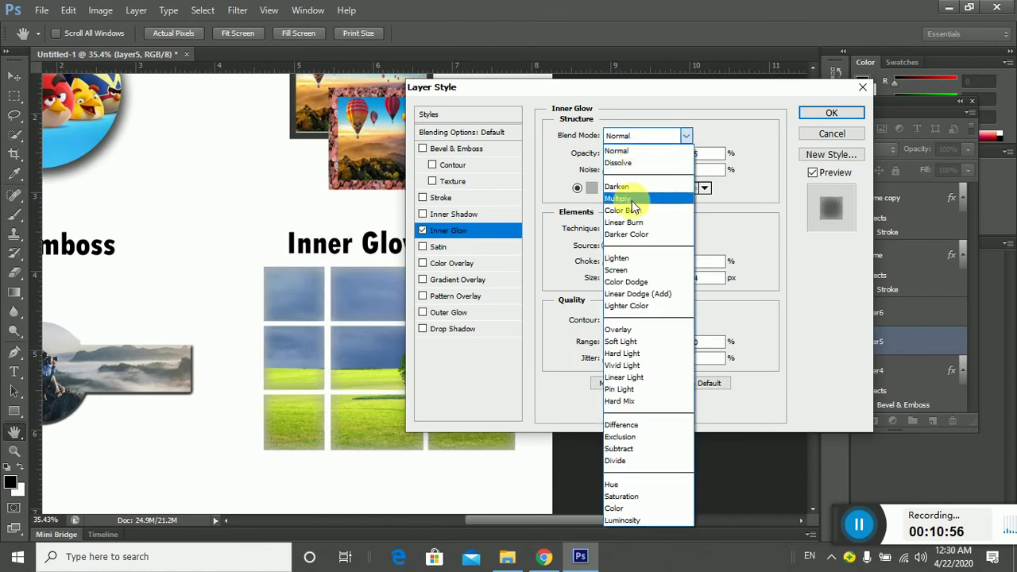
pyautogui.click(628, 269)
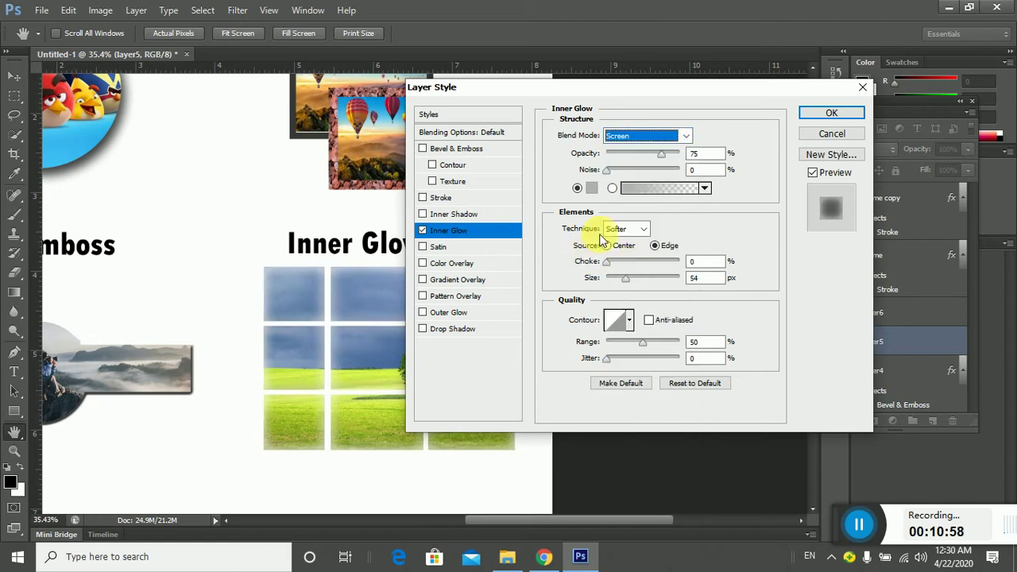
pyautogui.click(826, 113)
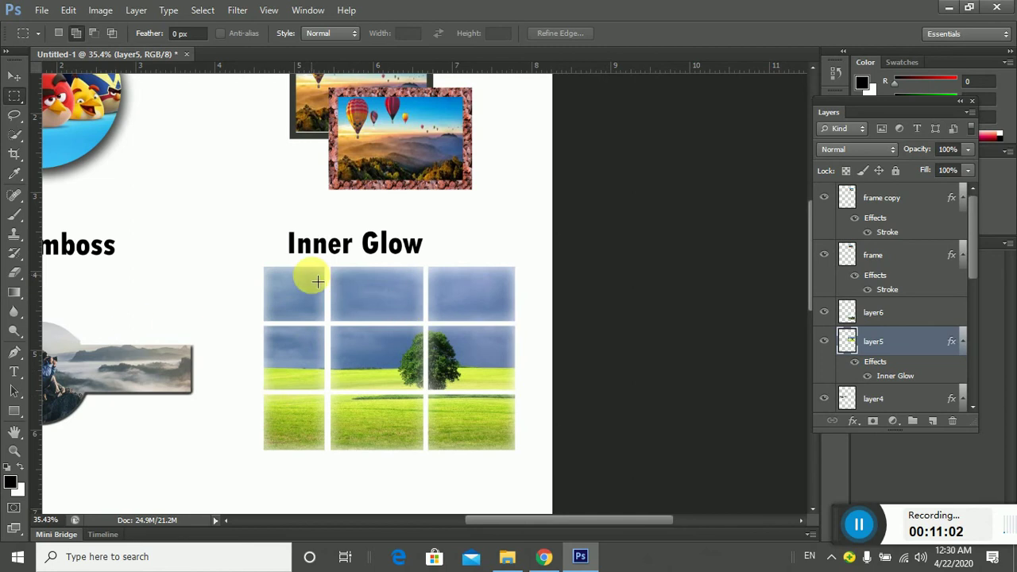
# Select three small circles and one large circle around the hiker in the Inner Shadow picture with the elliptical marquee
pyautogui.scroll(-5, 95, 291)
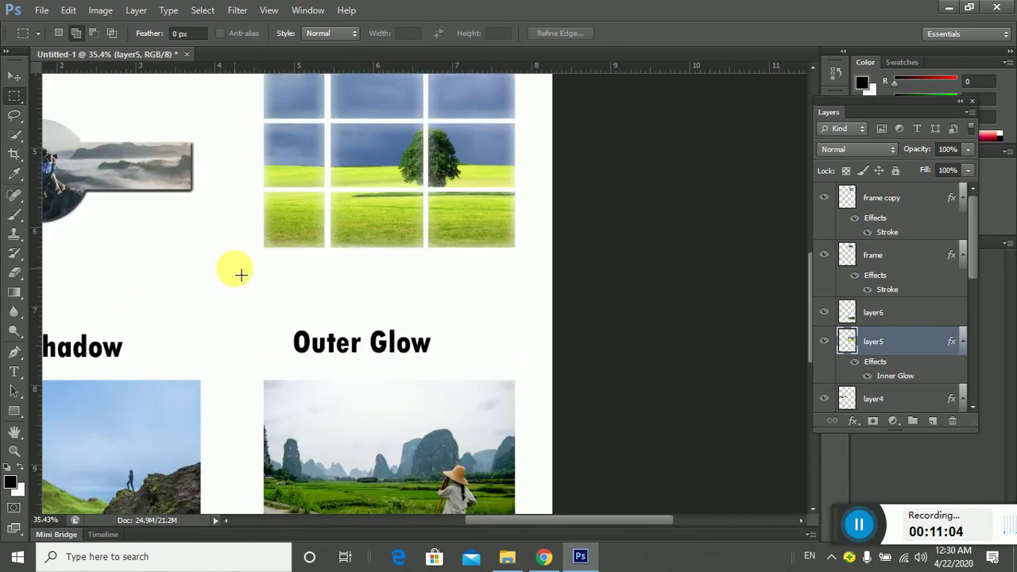
pyautogui.moveTo(223, 311); pyautogui.dragTo(511, 178)
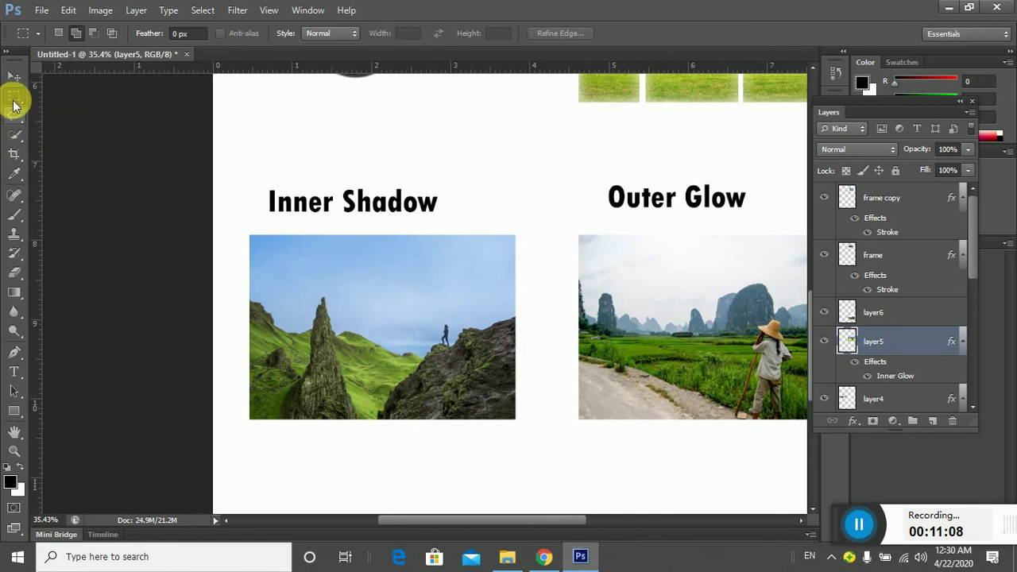
pyautogui.moveTo(14, 105); pyautogui.dragTo(67, 110)
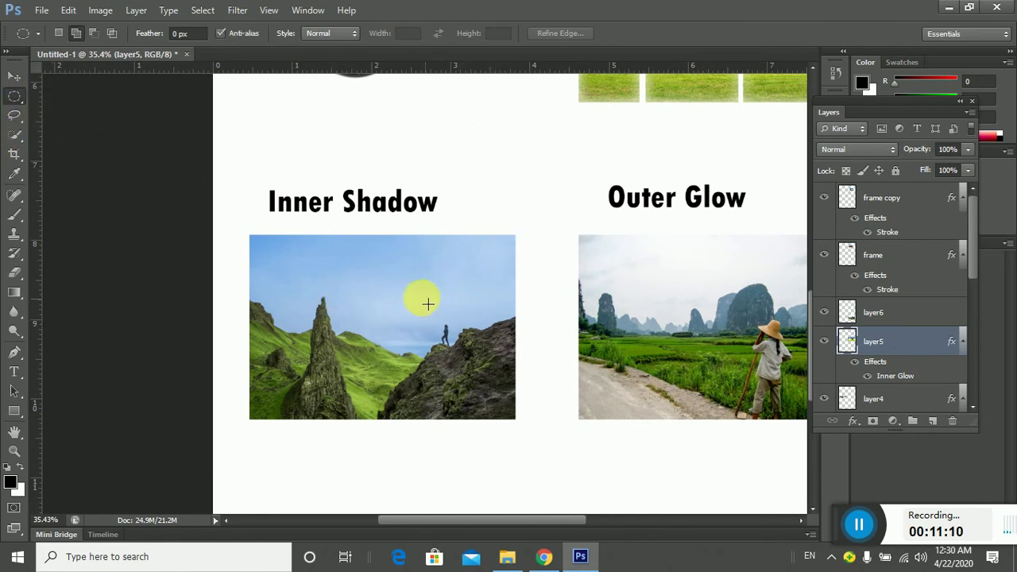
pyautogui.moveTo(382, 278); pyautogui.dragTo(504, 399)
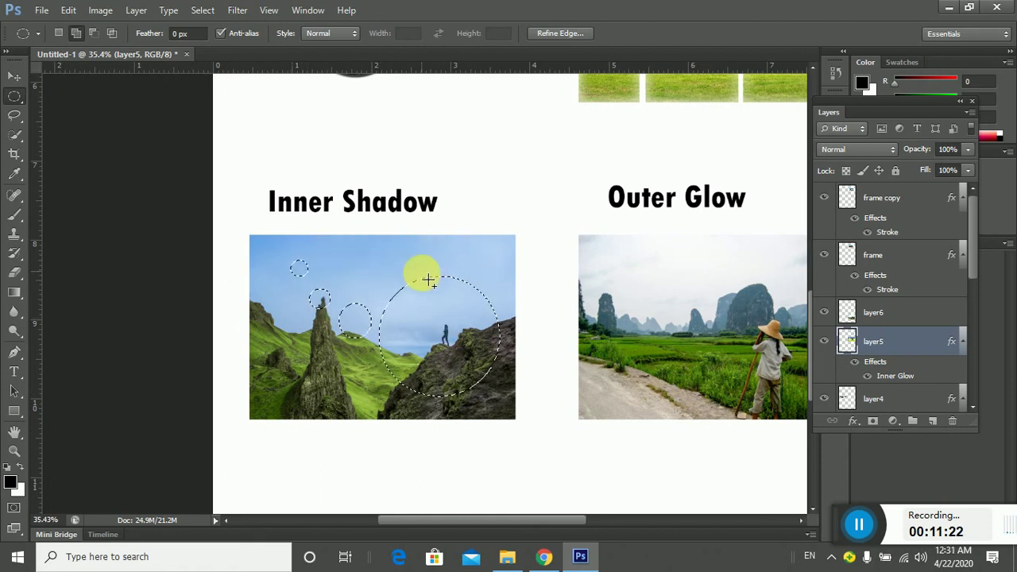
# Toggle layer visibility to identify the Inner Shadow picture's layer, and make frame3 the active layer
pyautogui.click(826, 313)
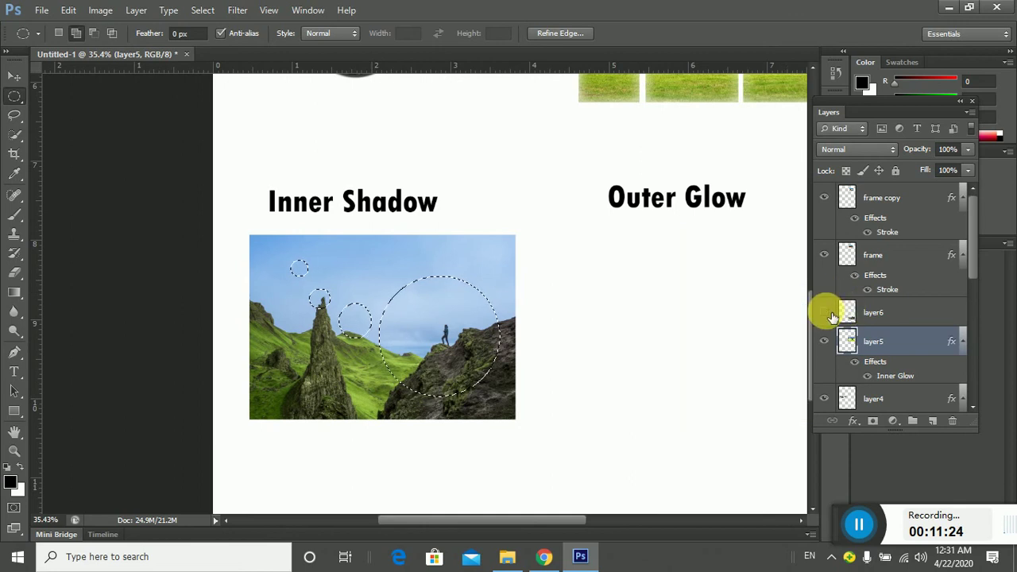
pyautogui.click(830, 315)
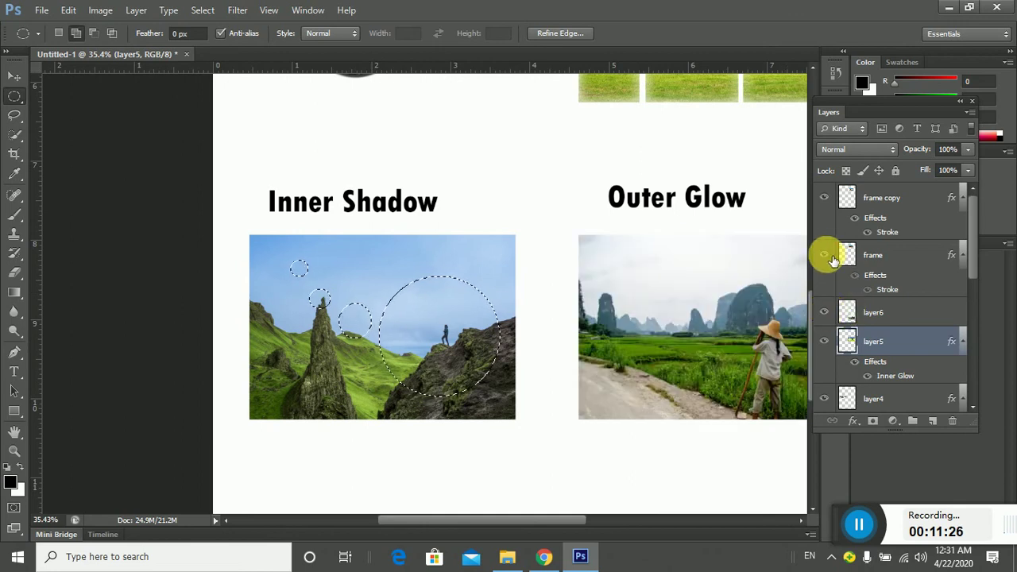
pyautogui.click(828, 343)
pyautogui.click(827, 342)
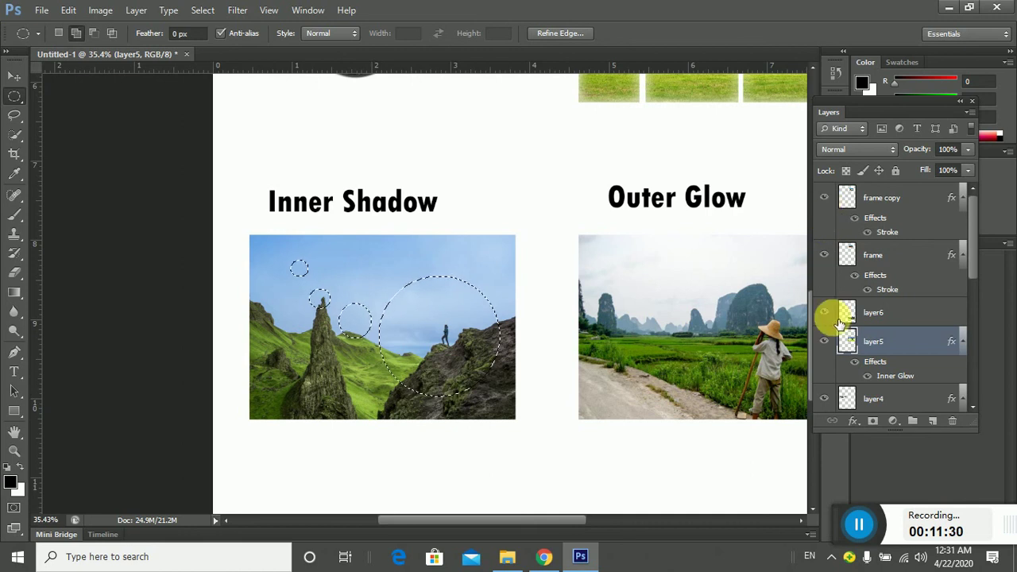
pyautogui.scroll(-3, 831, 336)
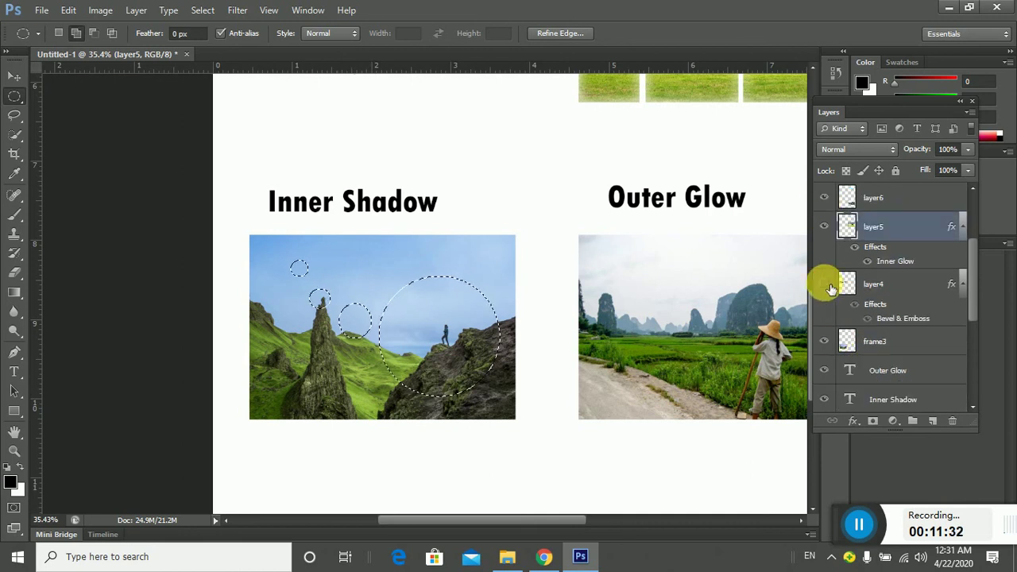
pyautogui.scroll(3, 830, 288)
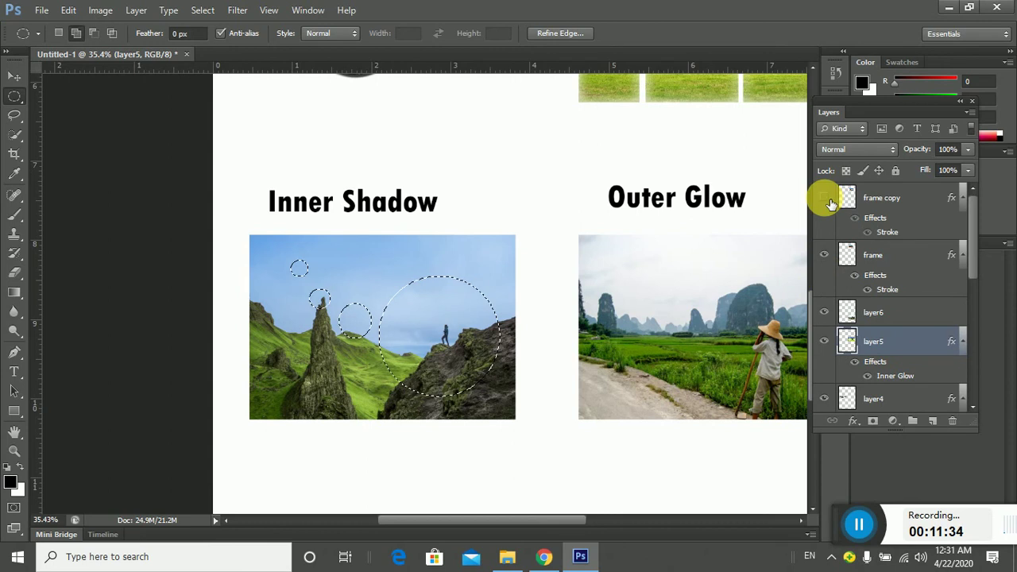
pyautogui.click(825, 312)
pyautogui.click(826, 313)
pyautogui.scroll(-3, 830, 322)
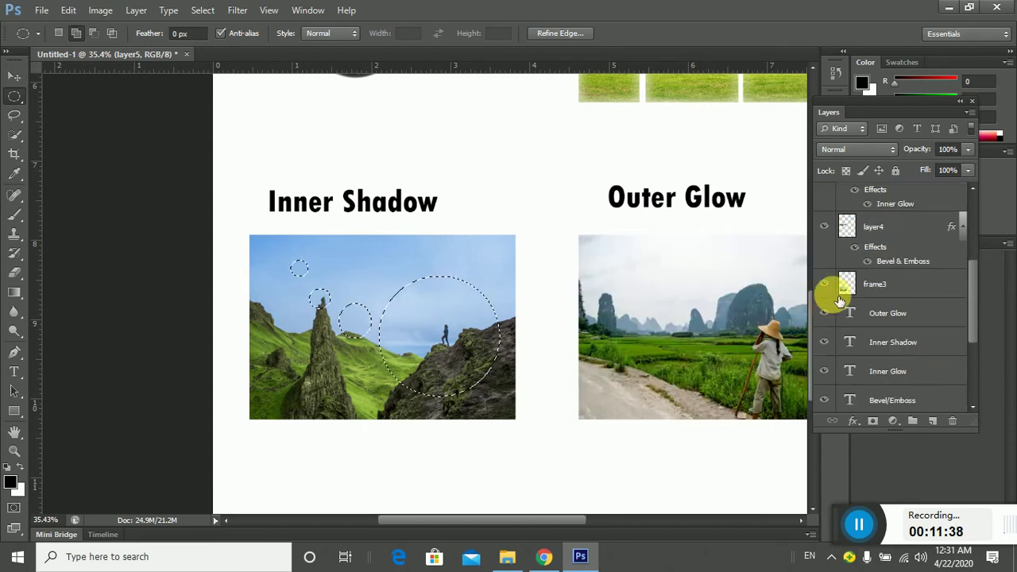
pyautogui.click(823, 284)
pyautogui.click(823, 283)
pyautogui.click(890, 286)
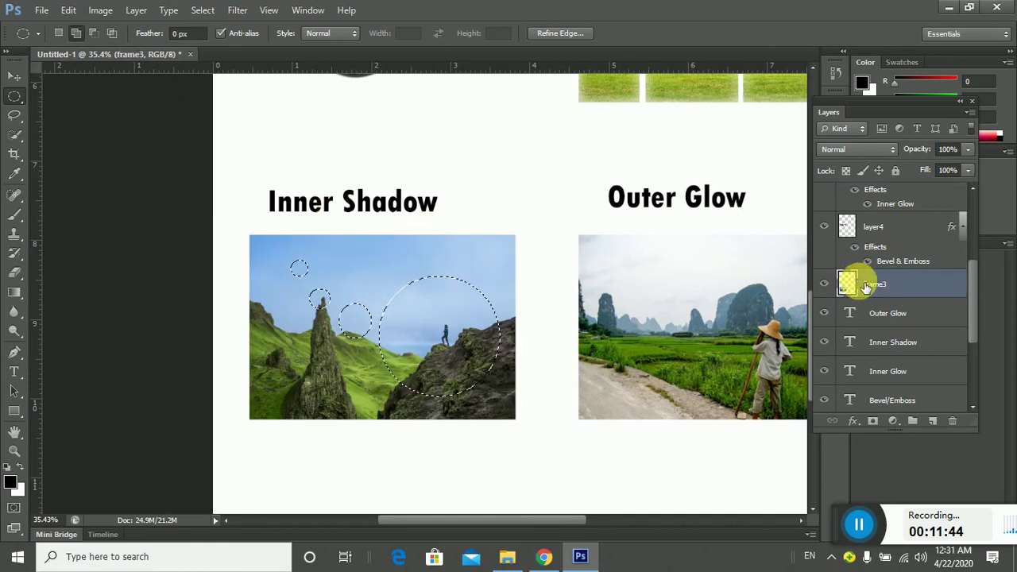
pyautogui.click(824, 284)
pyautogui.click(823, 284)
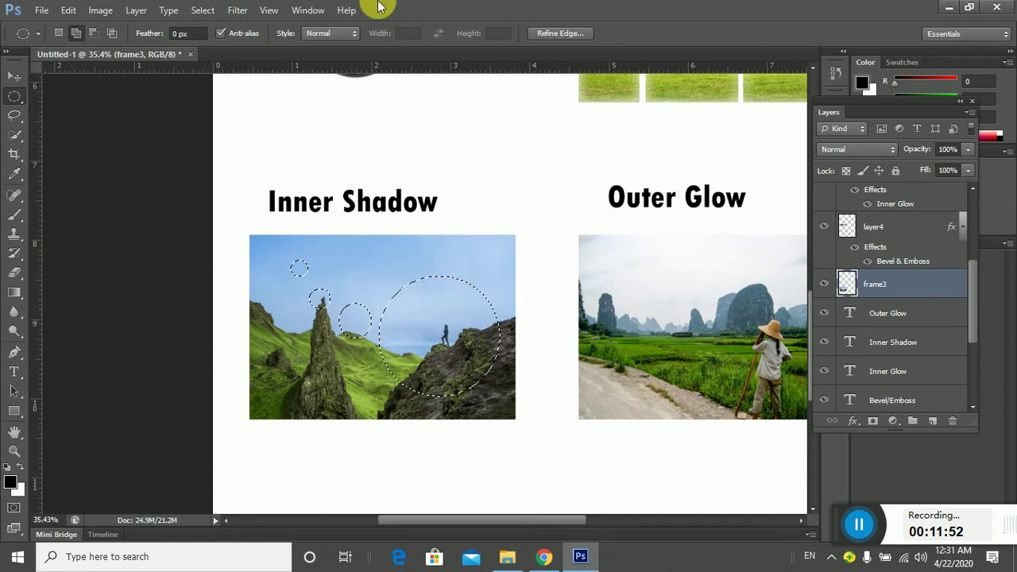
# Invert the circle selection, clear the Inner Shadow picture outside the circles, and deselect
pyautogui.click(200, 10)
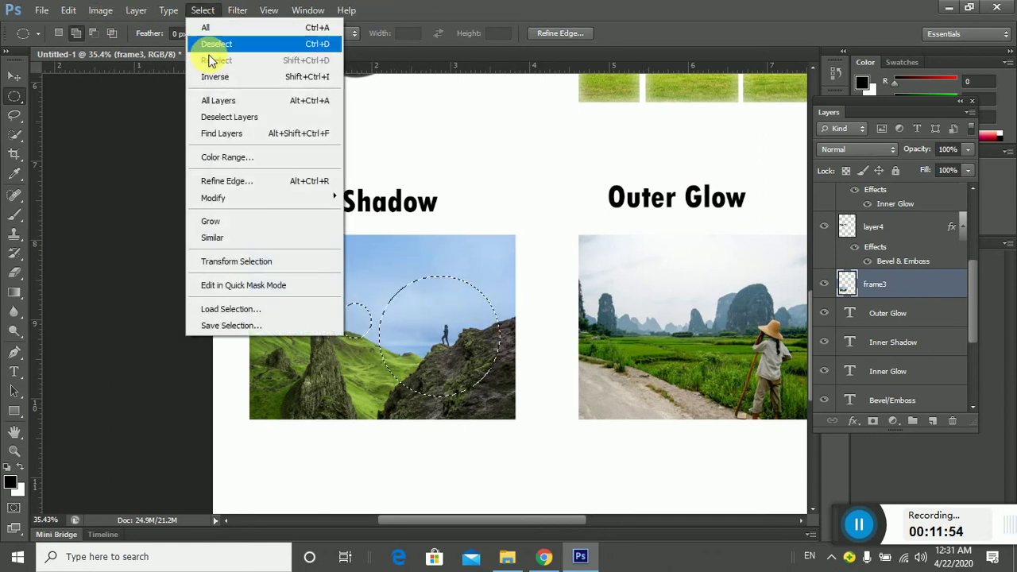
pyautogui.click(236, 80)
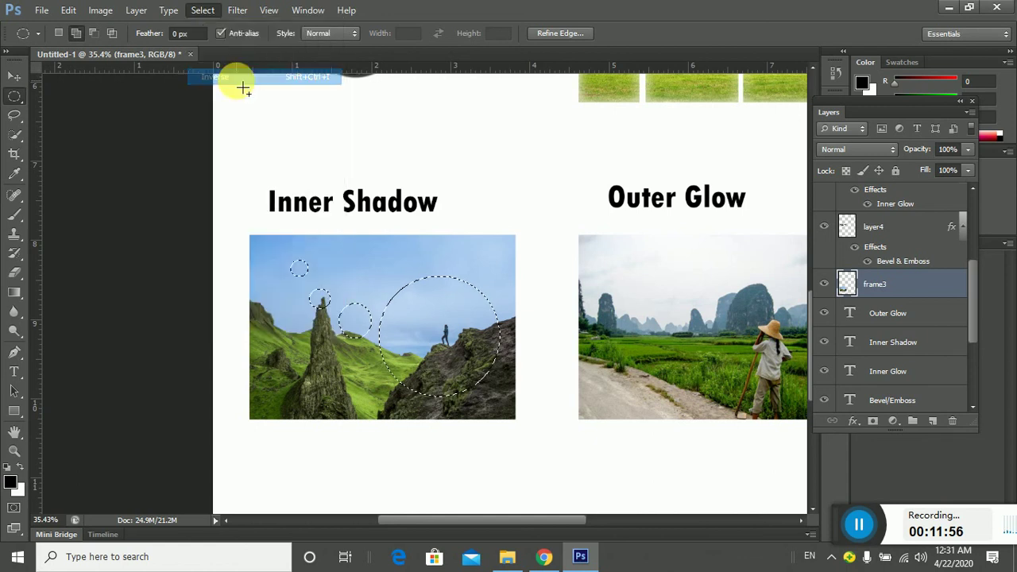
pyautogui.click(69, 10)
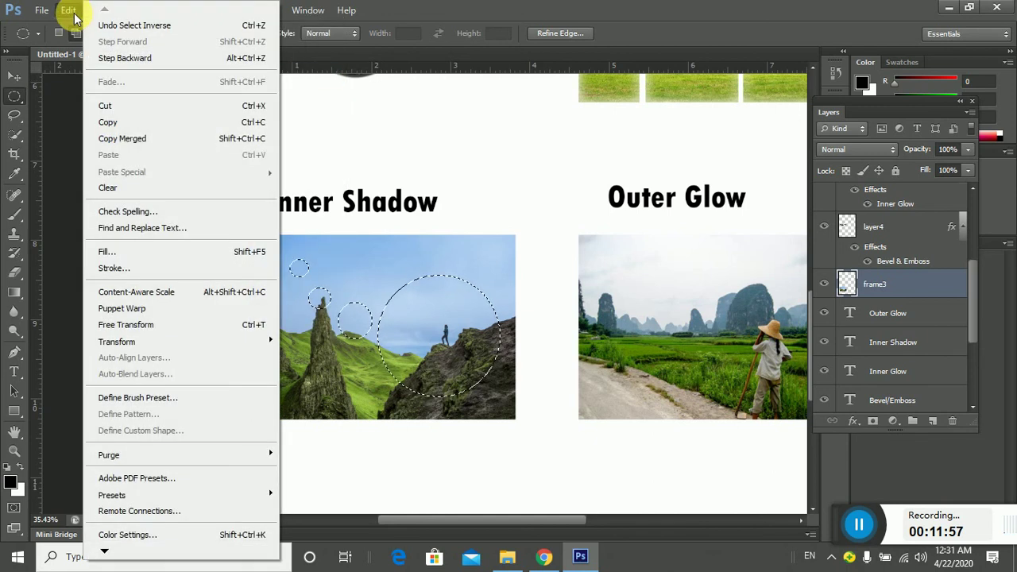
pyautogui.click(115, 185)
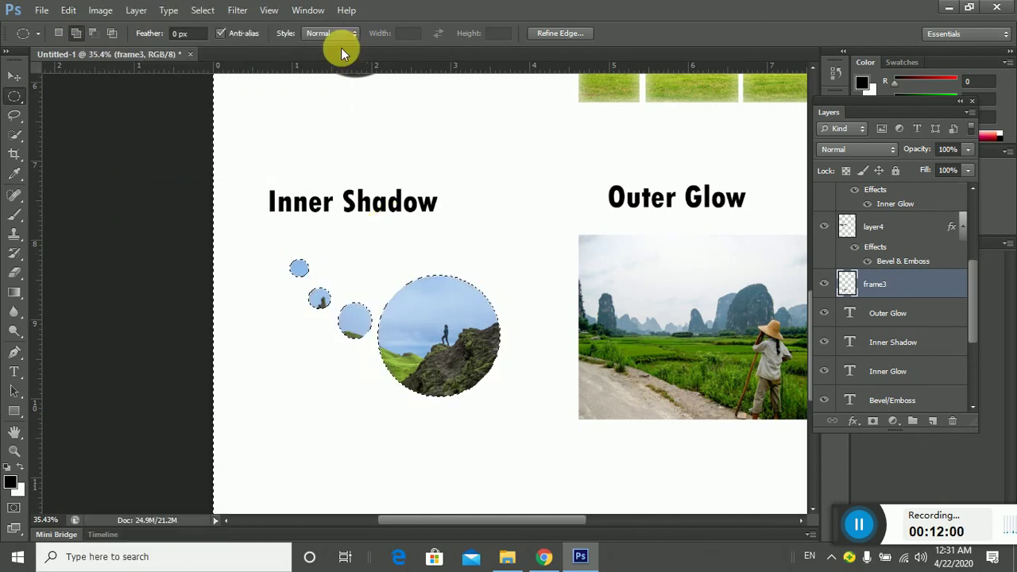
pyautogui.click(198, 10)
pyautogui.click(219, 43)
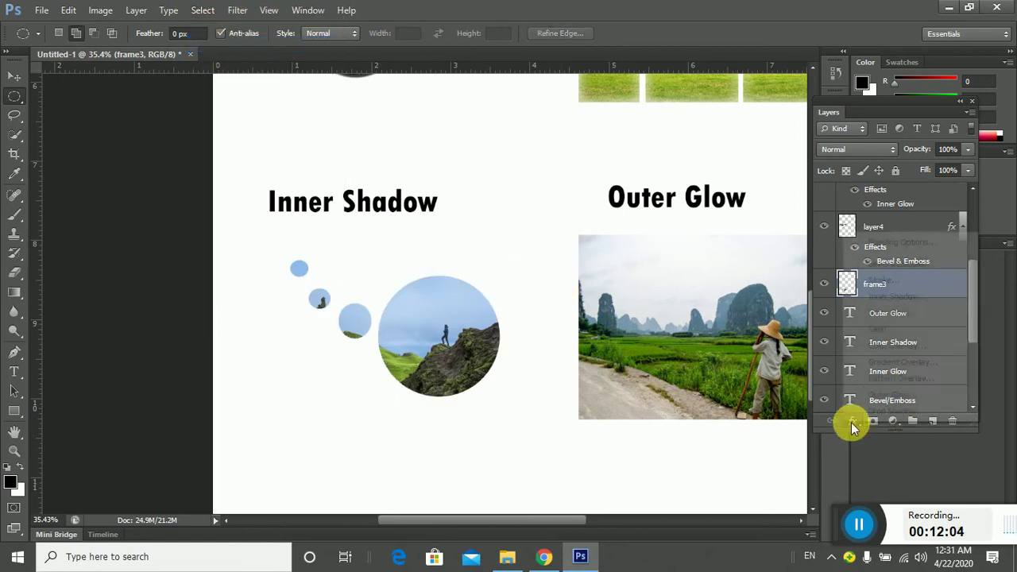
# Add an Inner Shadow style with a size of 109 px to the hiker circles on the frame3 layer
pyautogui.click(852, 420)
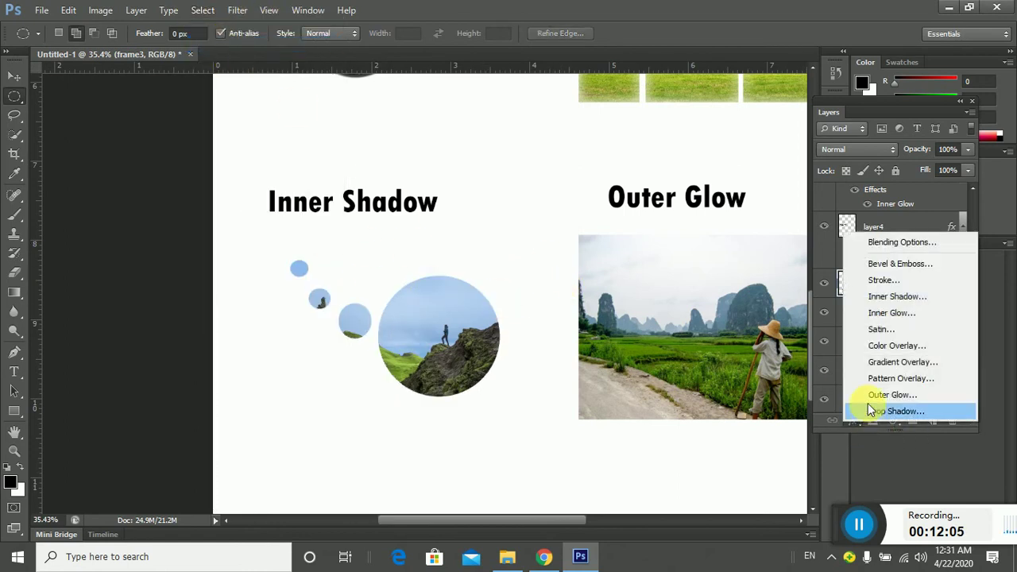
pyautogui.click(899, 298)
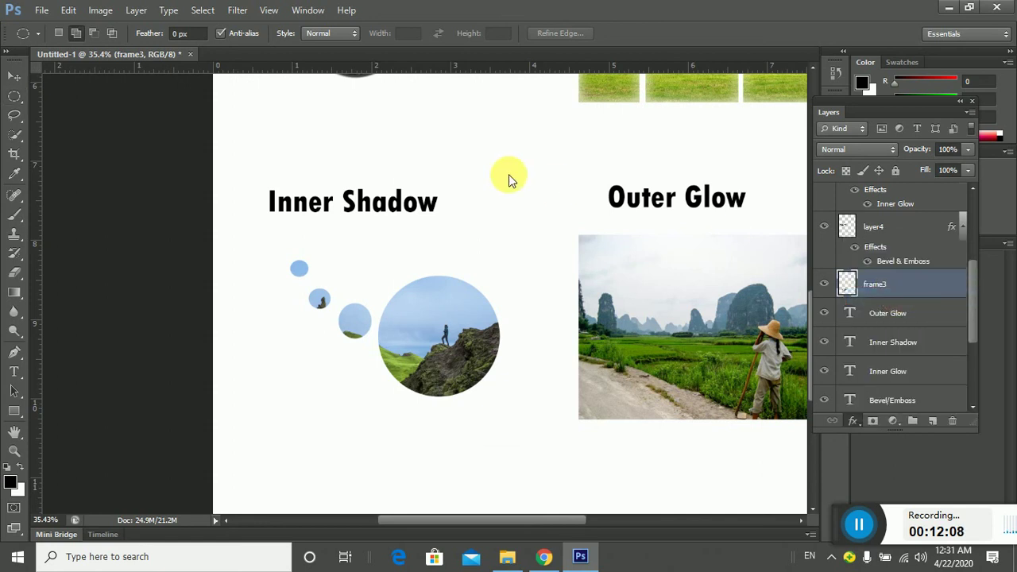
pyautogui.moveTo(509, 87); pyautogui.dragTo(688, 56)
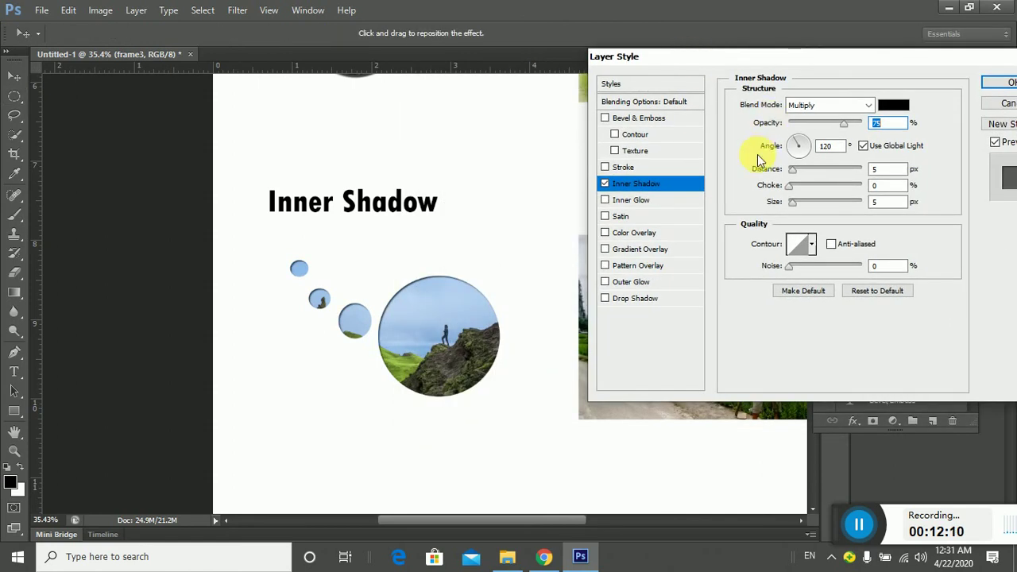
pyautogui.moveTo(796, 205); pyautogui.dragTo(824, 202)
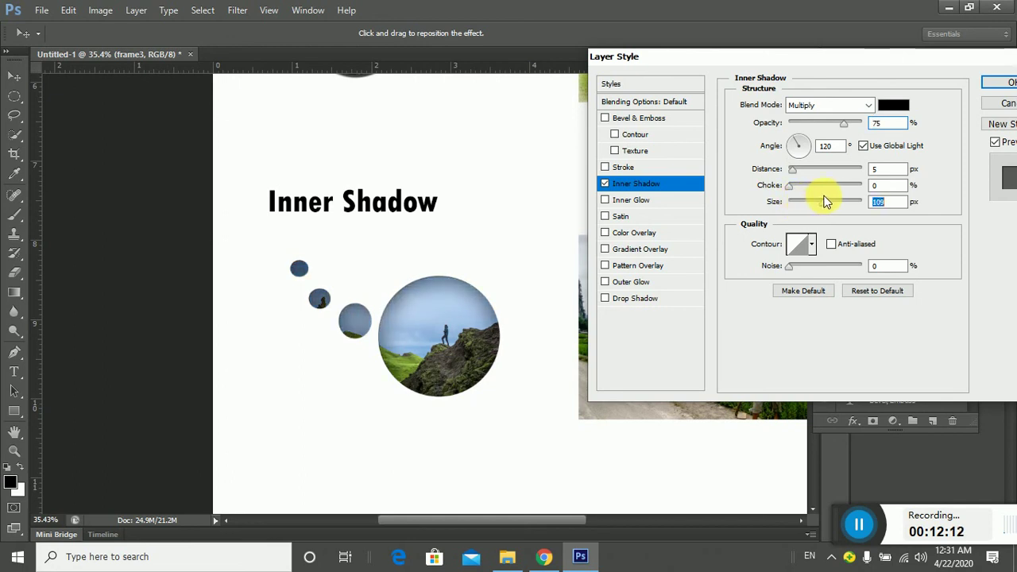
pyautogui.click(994, 89)
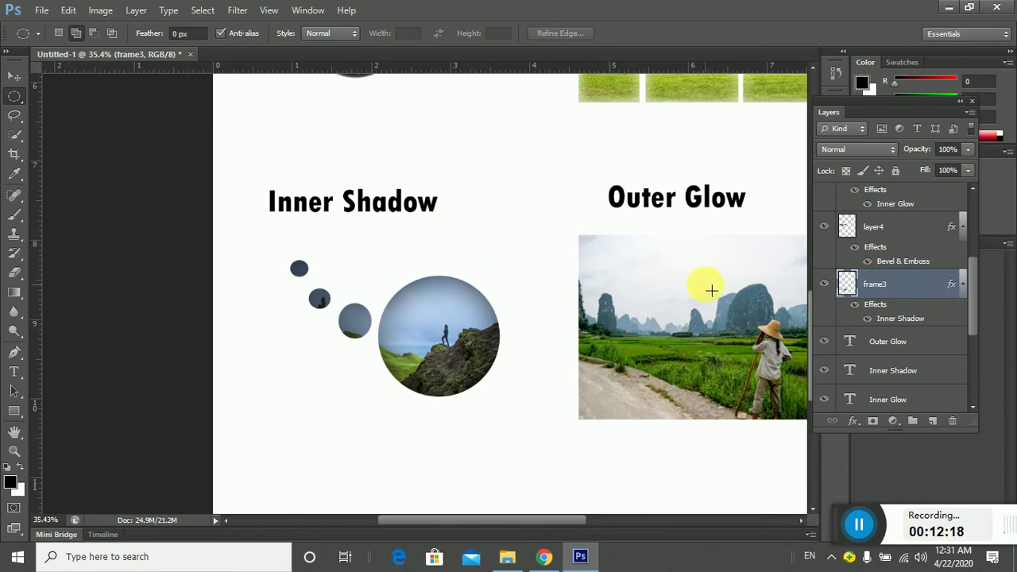
# Start an elliptical marquee selection over the Outer Glow picture
pyautogui.moveTo(688, 317); pyautogui.dragTo(503, 283)
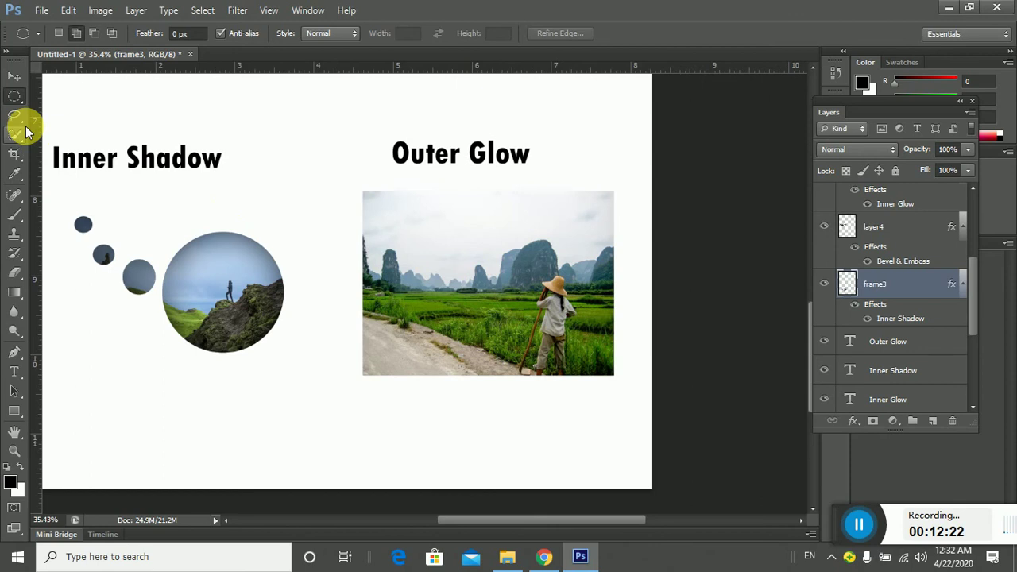
pyautogui.click(15, 100)
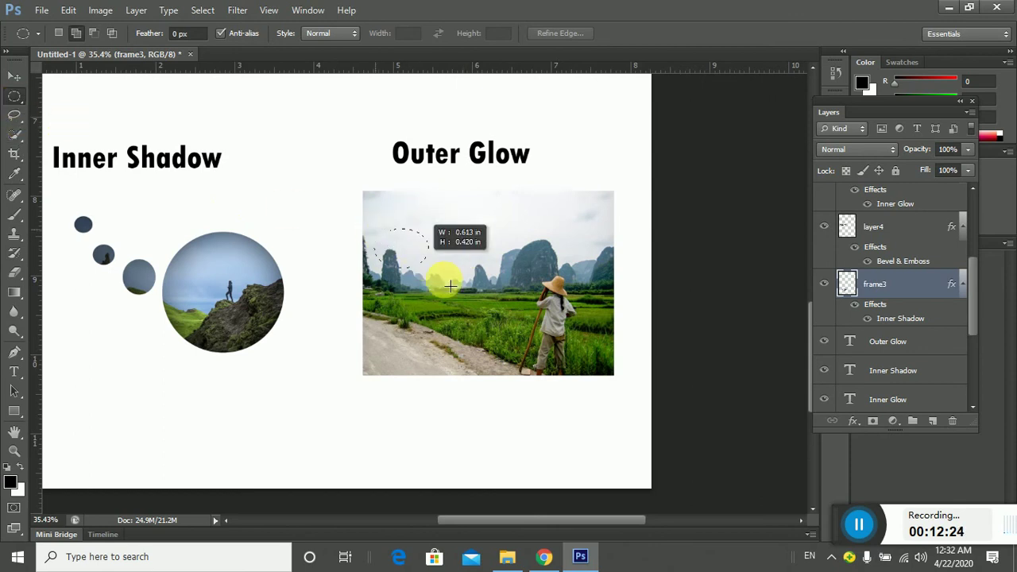